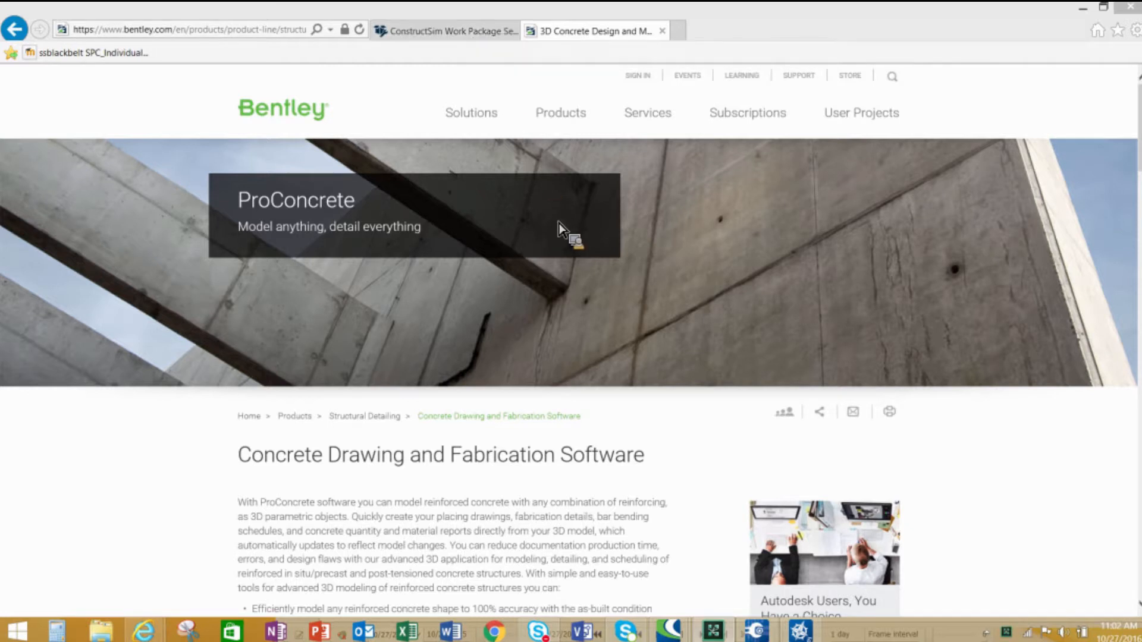
# - Switch to ConstructSim Planner and toggle the Concrete components off and back on to inspect the rebar
pyautogui.click(756, 630)
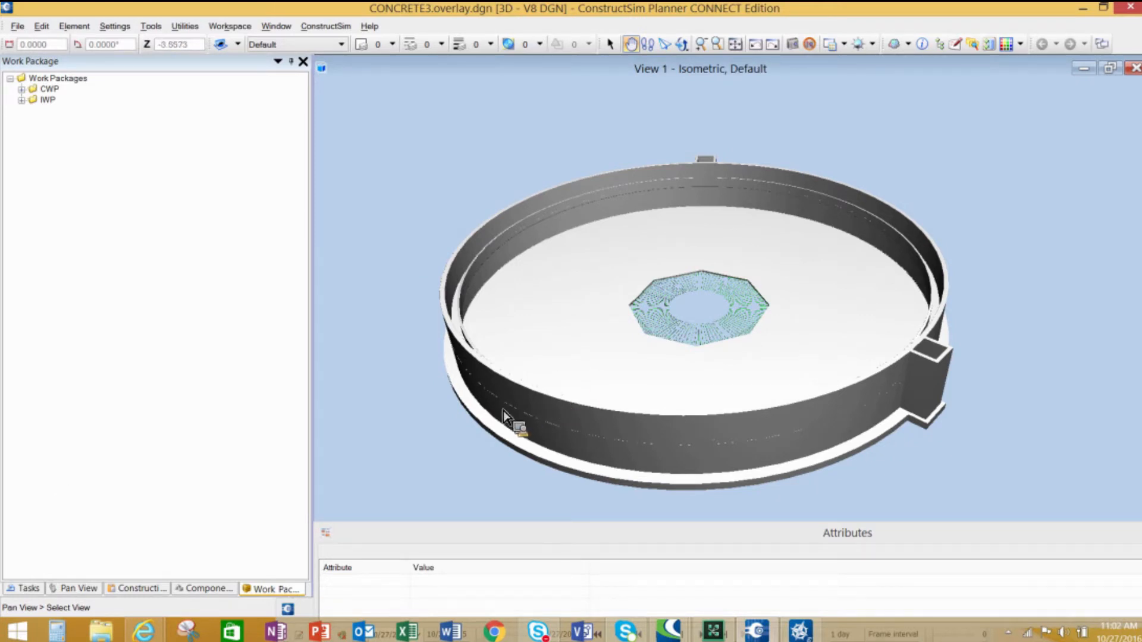
pyautogui.click(205, 589)
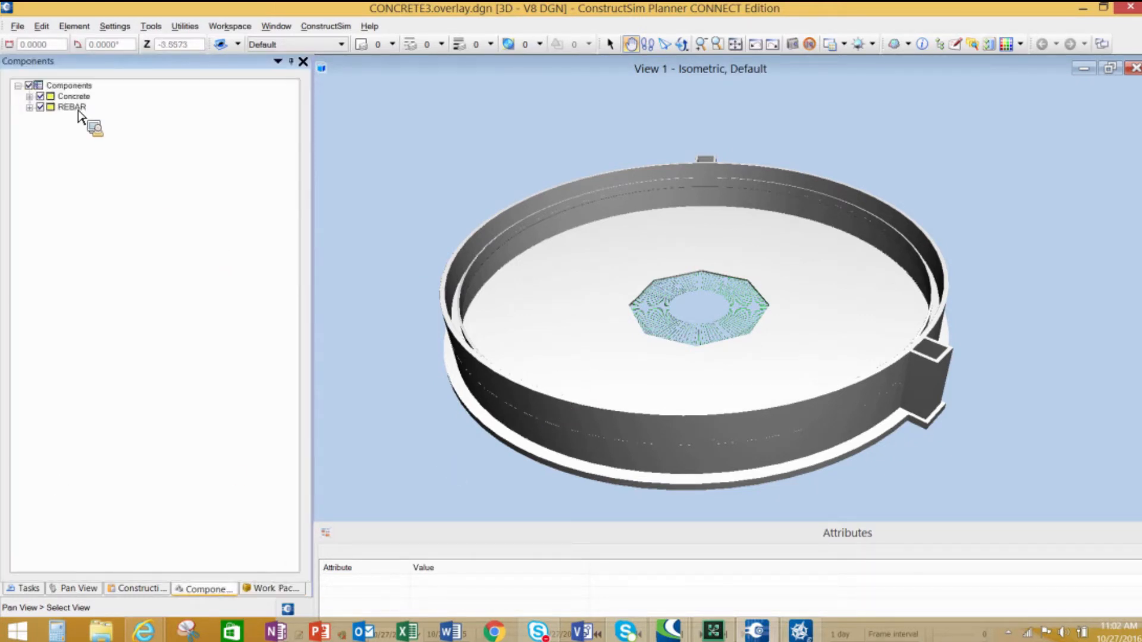
pyautogui.click(29, 86)
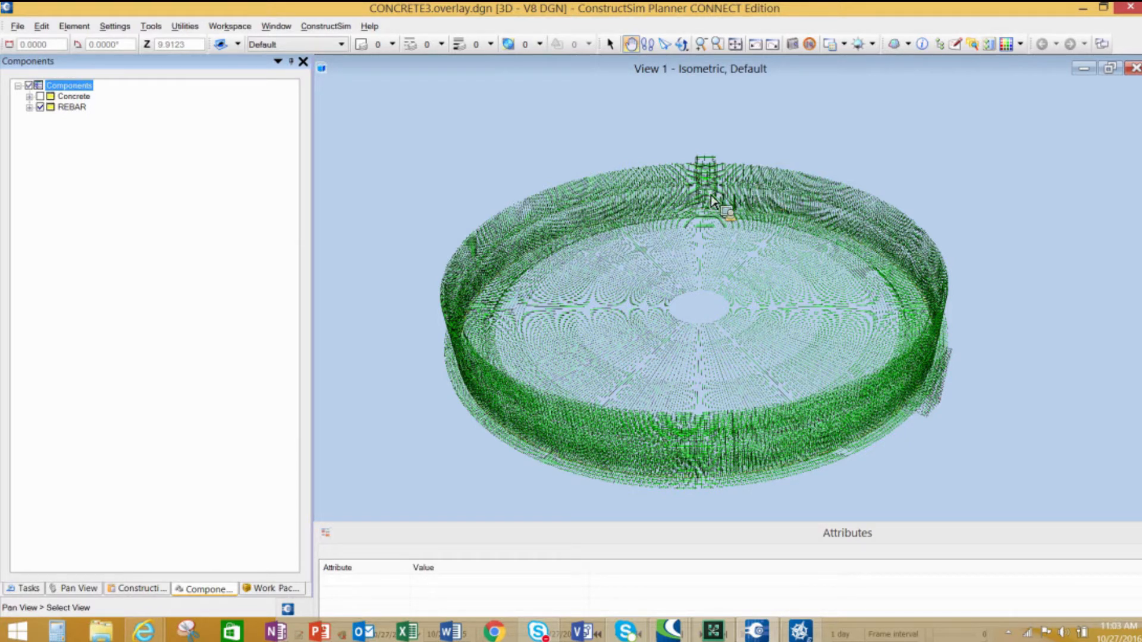
pyautogui.click(40, 96)
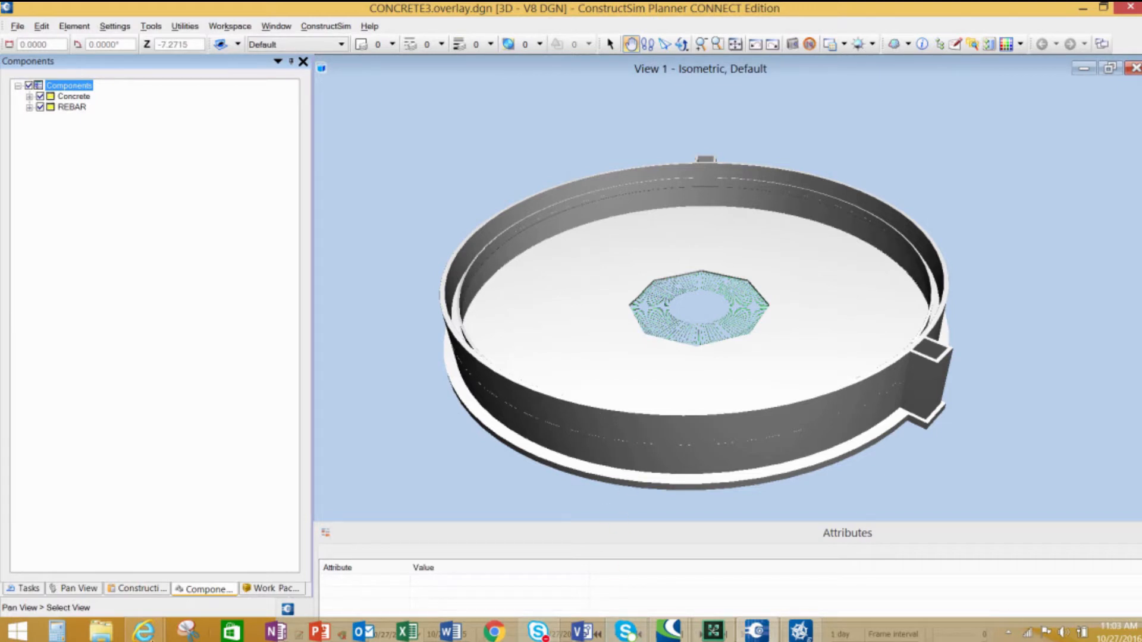
# - Switch to the browser and open engineering work package EWPCR1040 to review its general information
pyautogui.moveTo(144, 630)
pyautogui.click(148, 585)
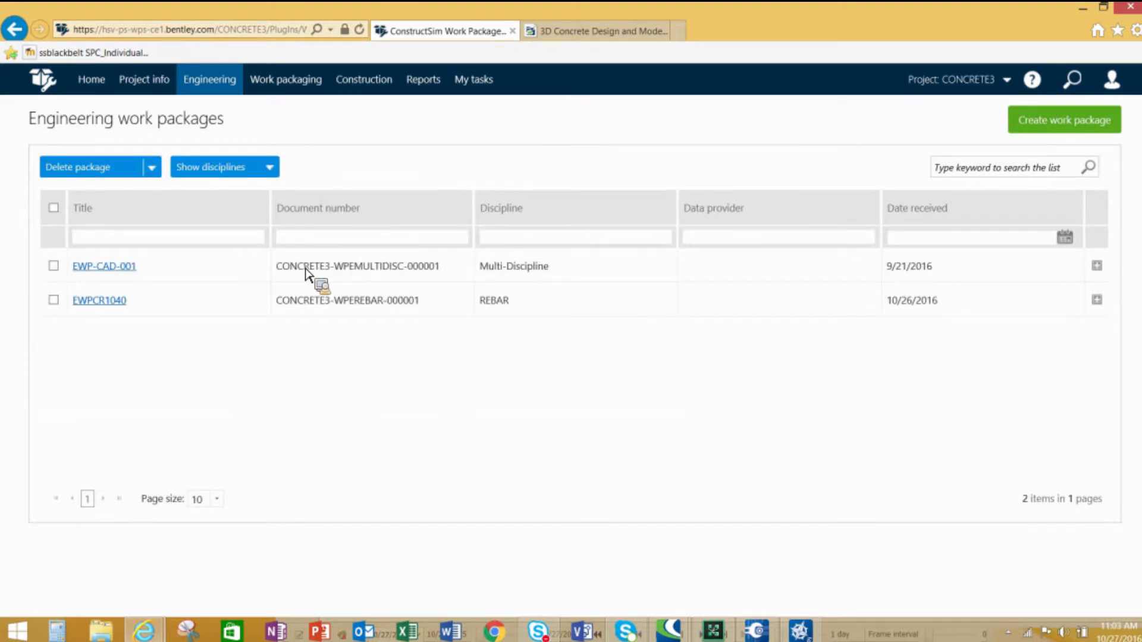
pyautogui.click(107, 303)
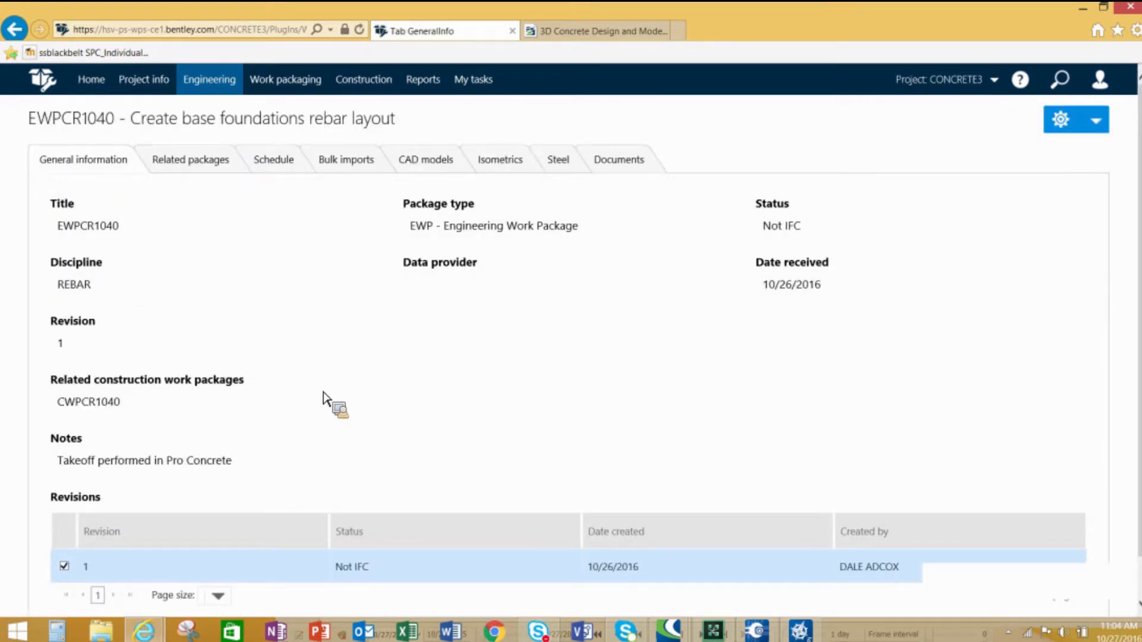
pyautogui.scroll(-1, 324, 396)
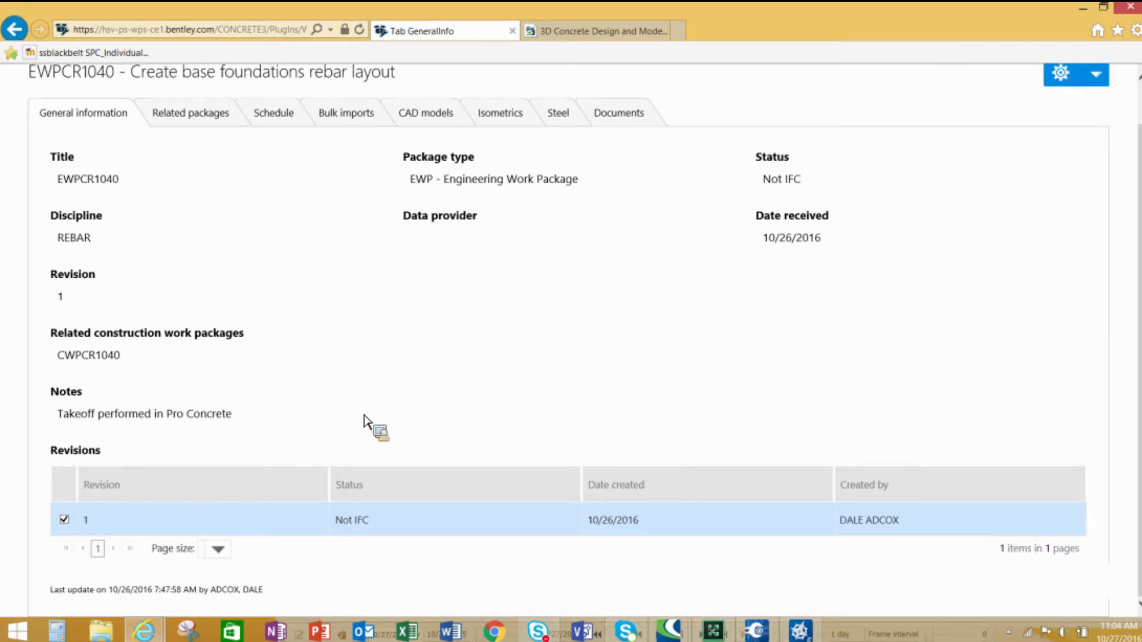
pyautogui.scroll(1, 351, 412)
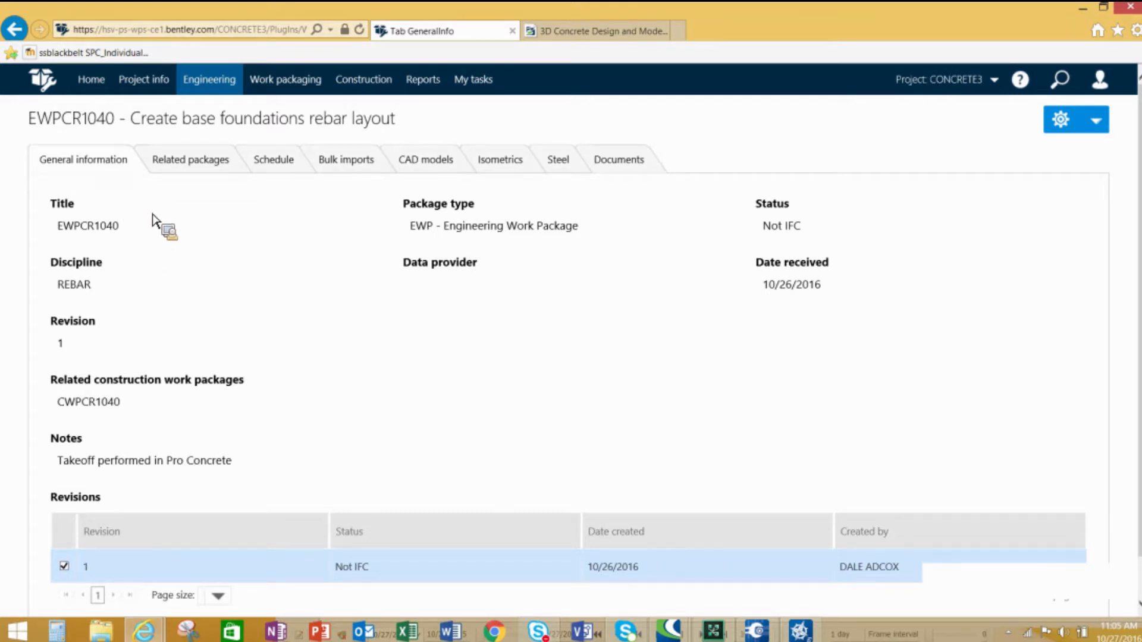
# - Open the related construction work package CWPCR1040 from the package's related packages and return
pyautogui.click(210, 166)
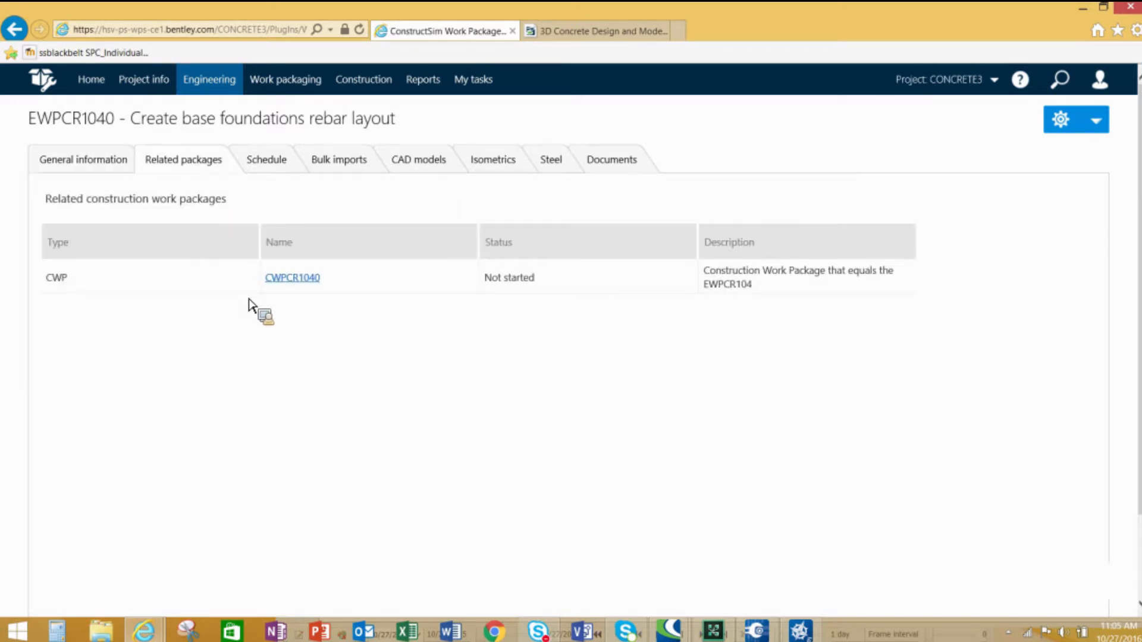
pyautogui.click(304, 279)
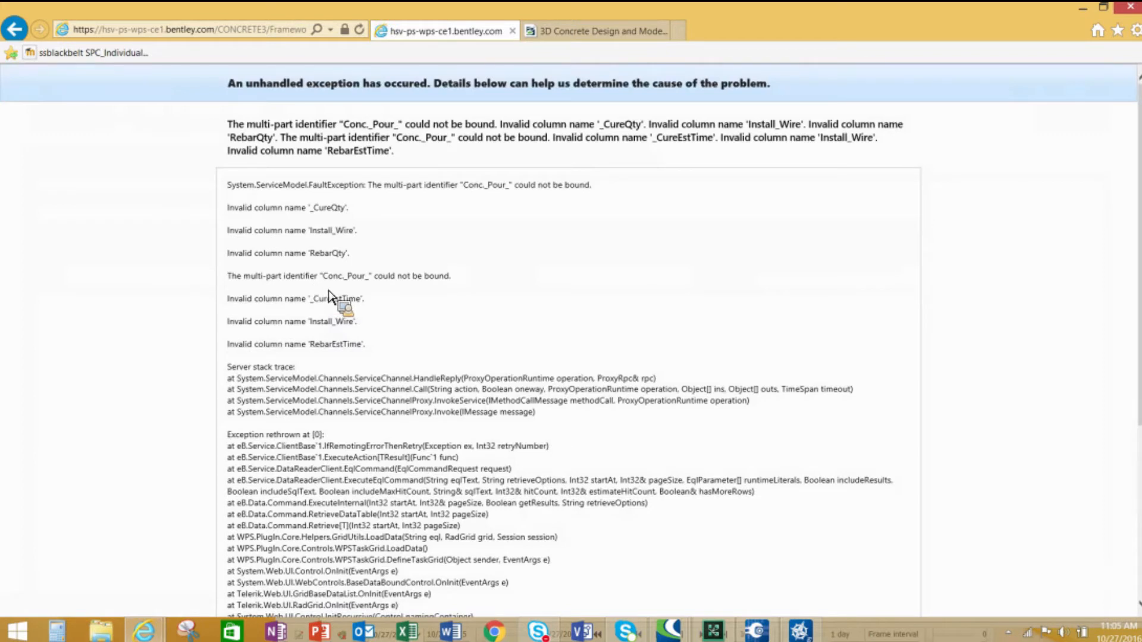
pyautogui.click(19, 37)
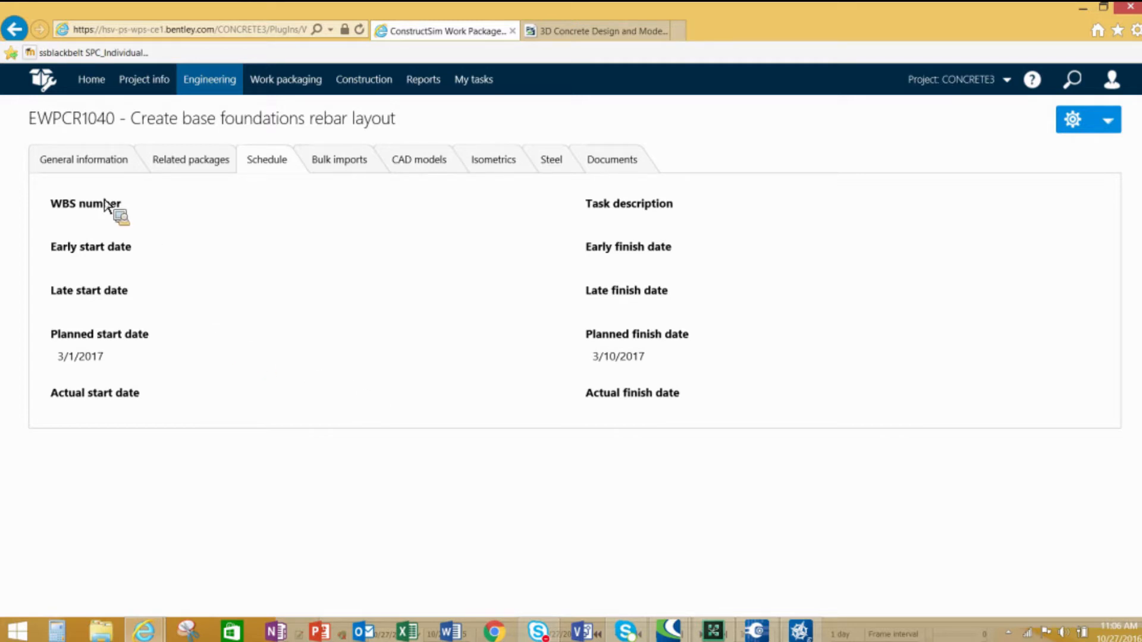
# - Open the Installation work packages list, try opening IWPCR1040-01, and go back
pyautogui.moveTo(296, 84)
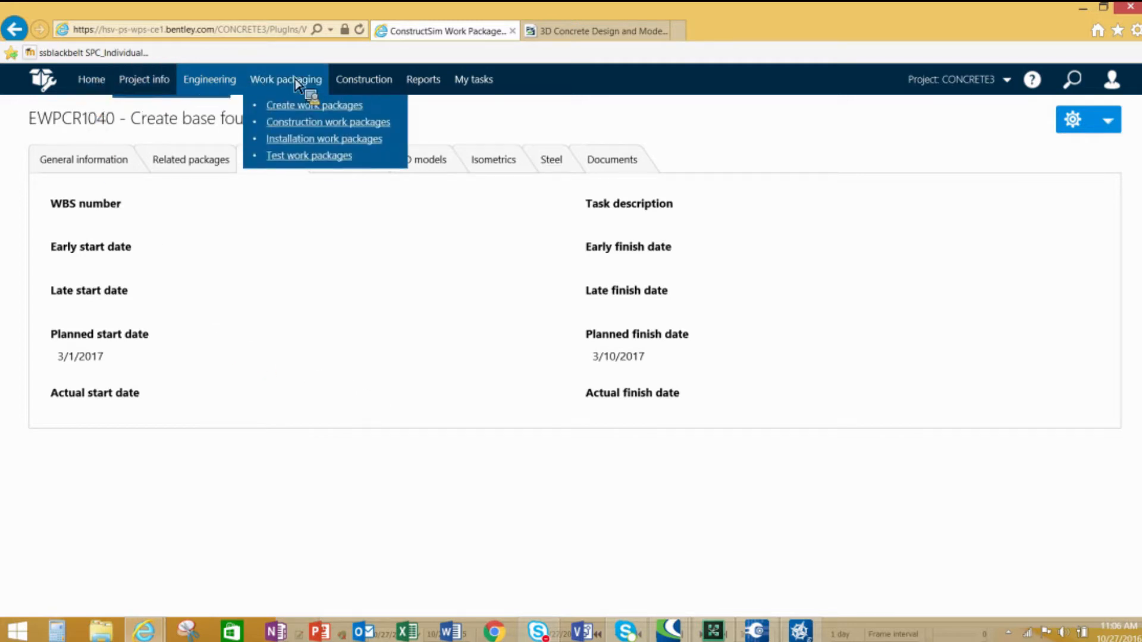
pyautogui.click(309, 143)
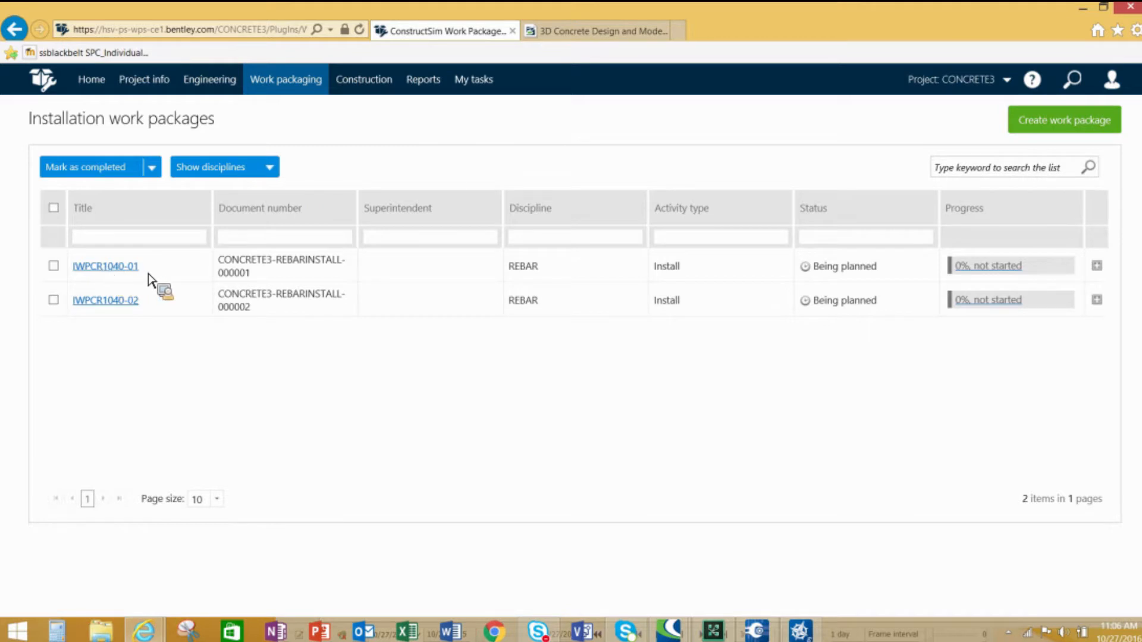
pyautogui.click(108, 268)
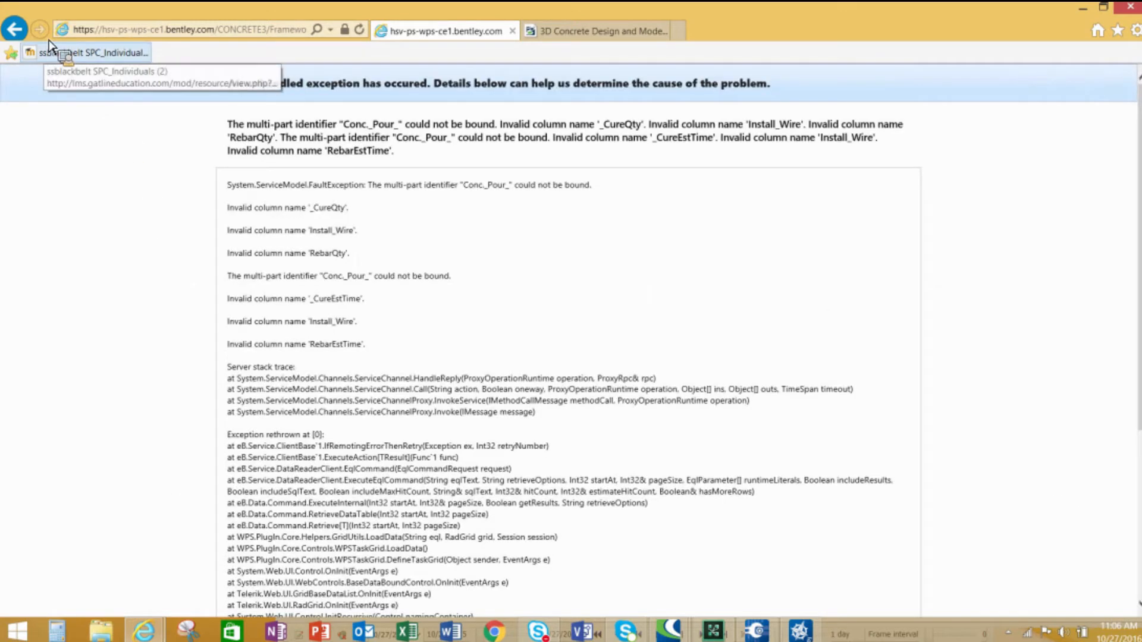
pyautogui.click(15, 29)
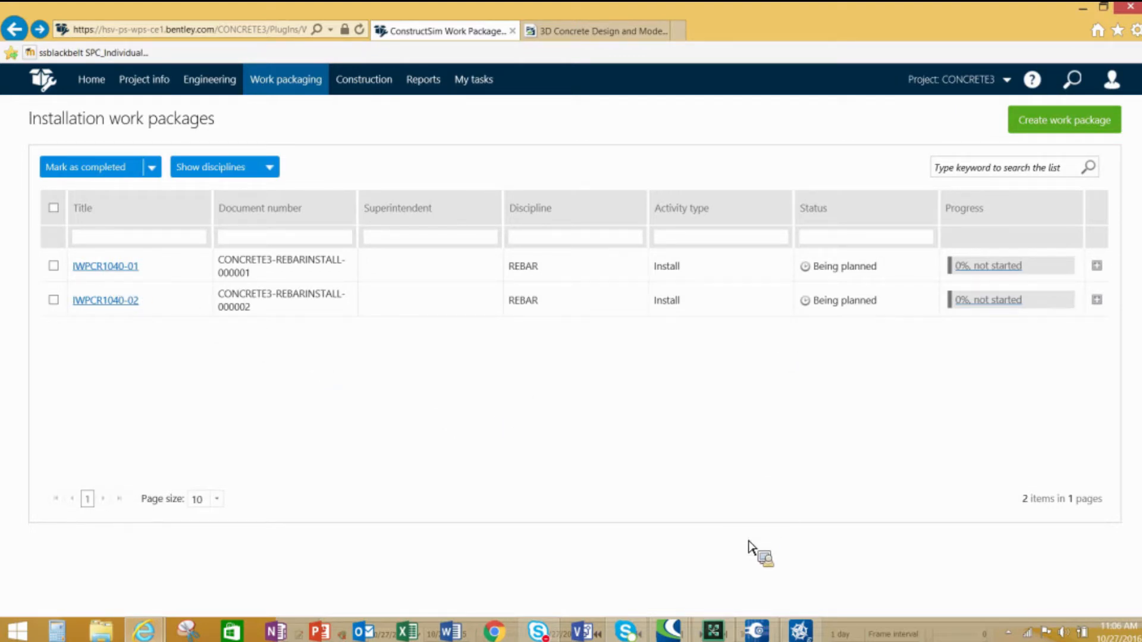
# - Return to ConstructSim and focus the view on construction work package CWPCR1040
pyautogui.click(757, 631)
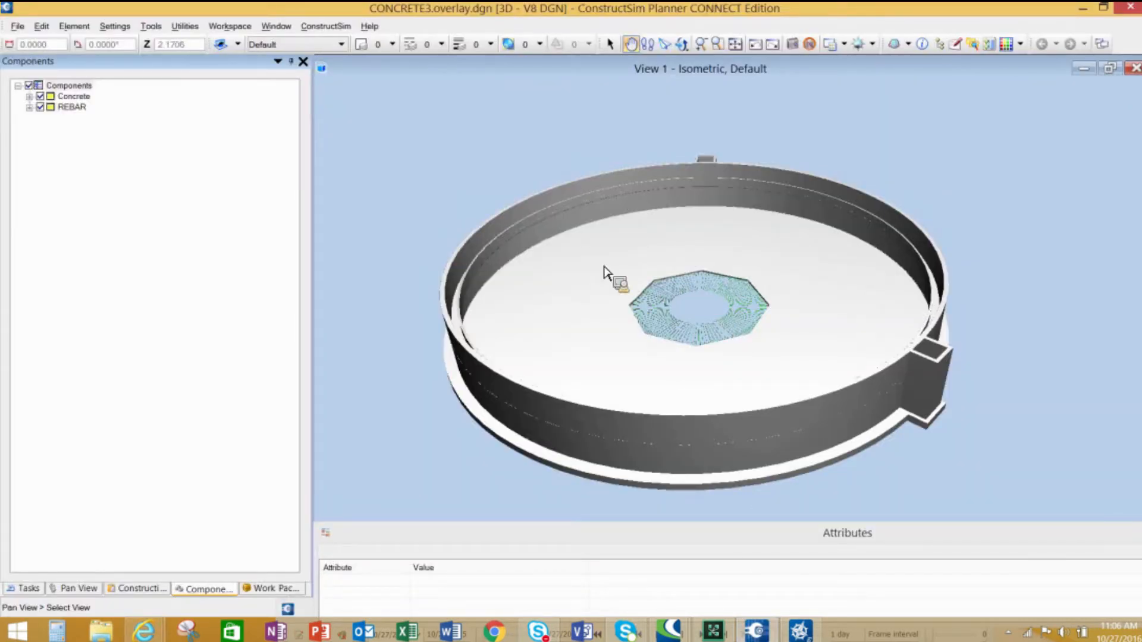
pyautogui.click(280, 589)
pyautogui.click(21, 88)
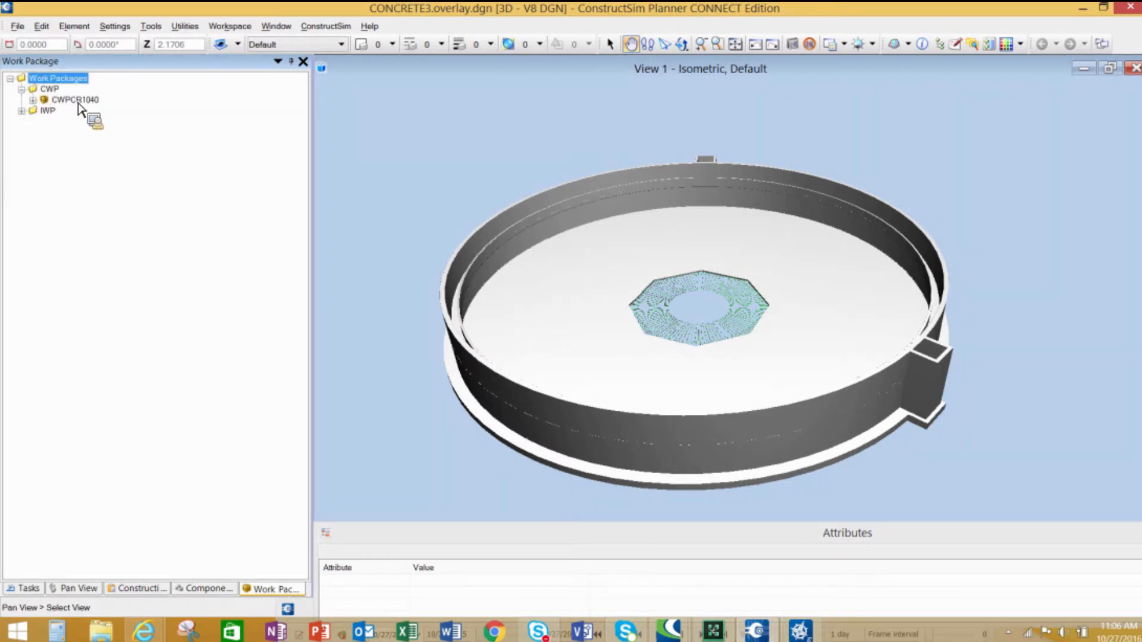
pyautogui.moveTo(93, 111)
pyautogui.mouseDown()
pyautogui.moveTo(29, 119)
pyautogui.moveTo(108, 122)
pyautogui.mouseUp()
pyautogui.moveTo(104, 123); pyautogui.dragTo(80, 106)
pyautogui.rightClick(76, 102)
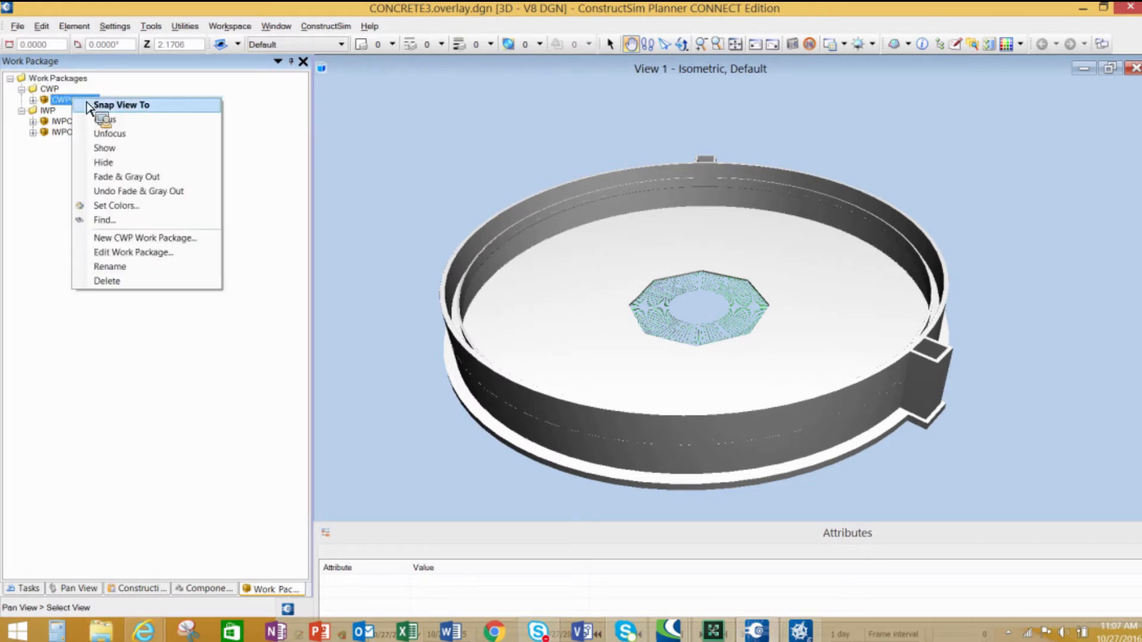
pyautogui.click(113, 120)
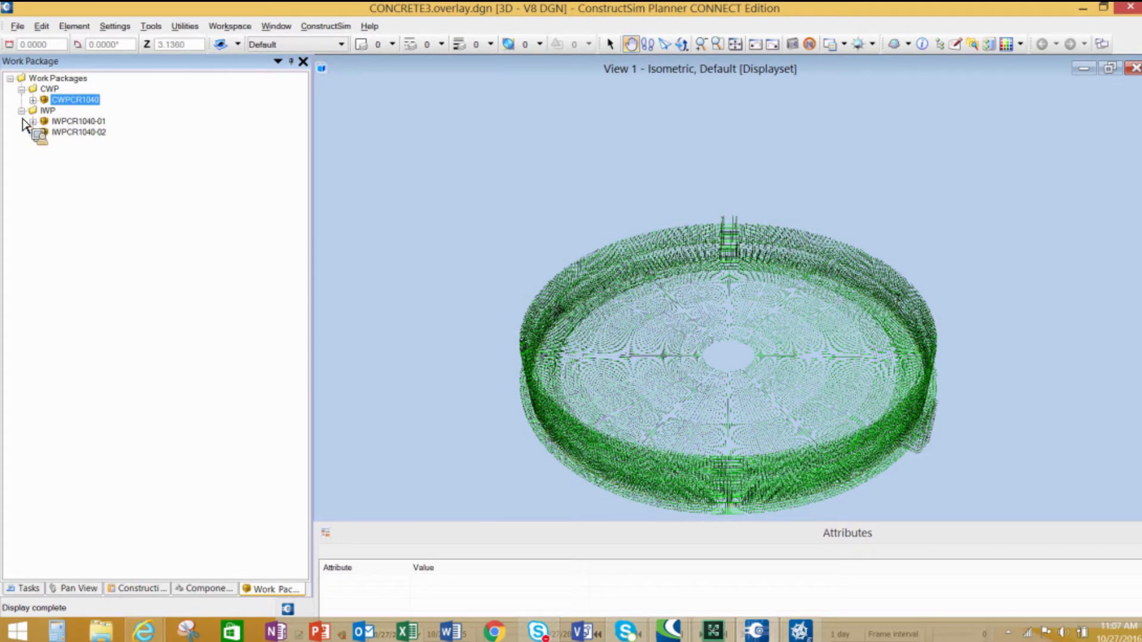
# - Focus the view on installation work package IWPCR1040-01, then on IWPCR1040-02
pyautogui.moveTo(42, 110); pyautogui.dragTo(93, 124)
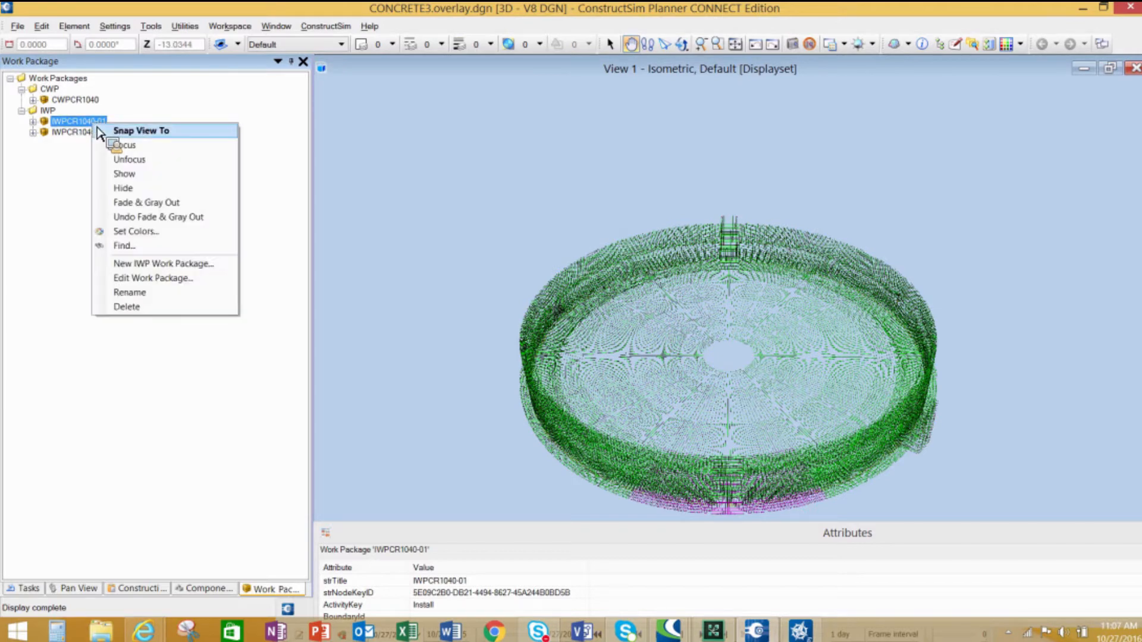
pyautogui.click(131, 146)
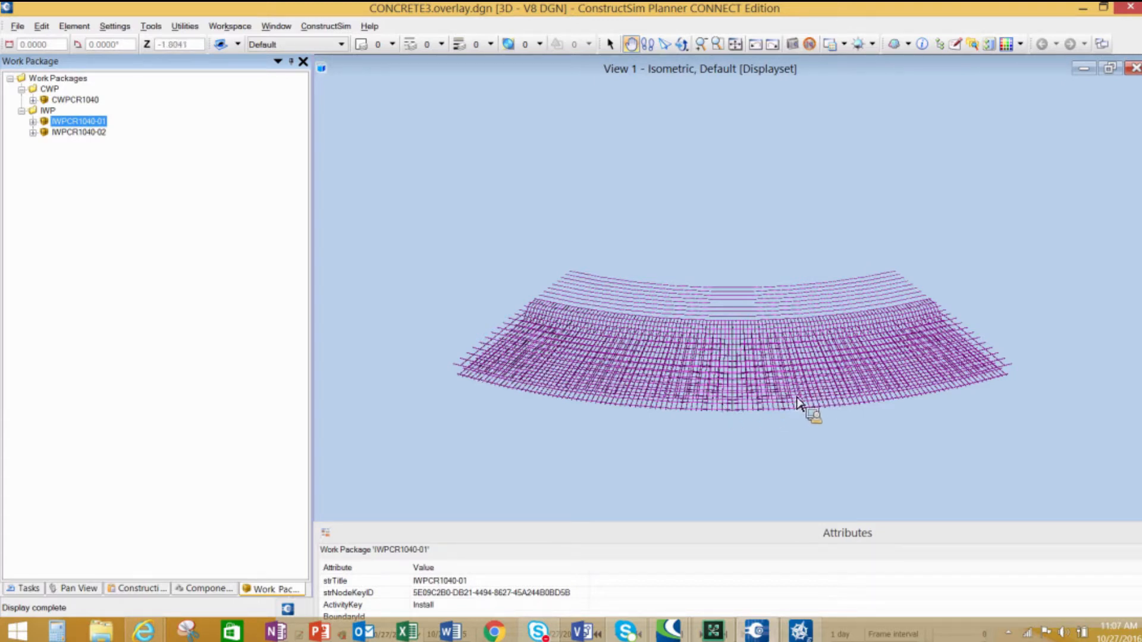
pyautogui.rightClick(78, 132)
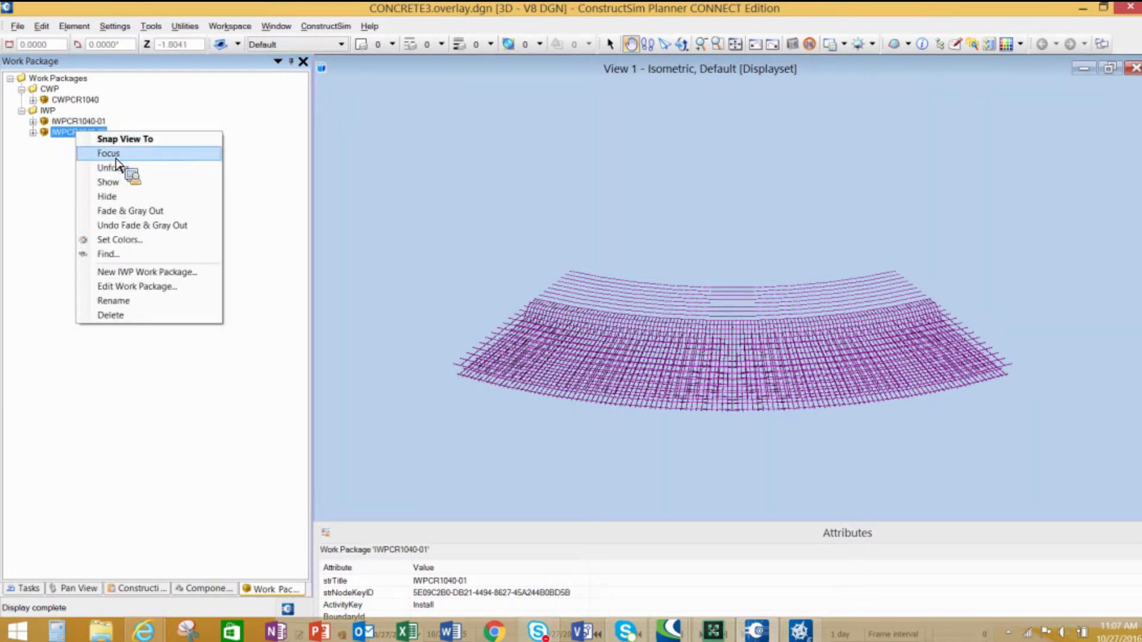
pyautogui.click(109, 154)
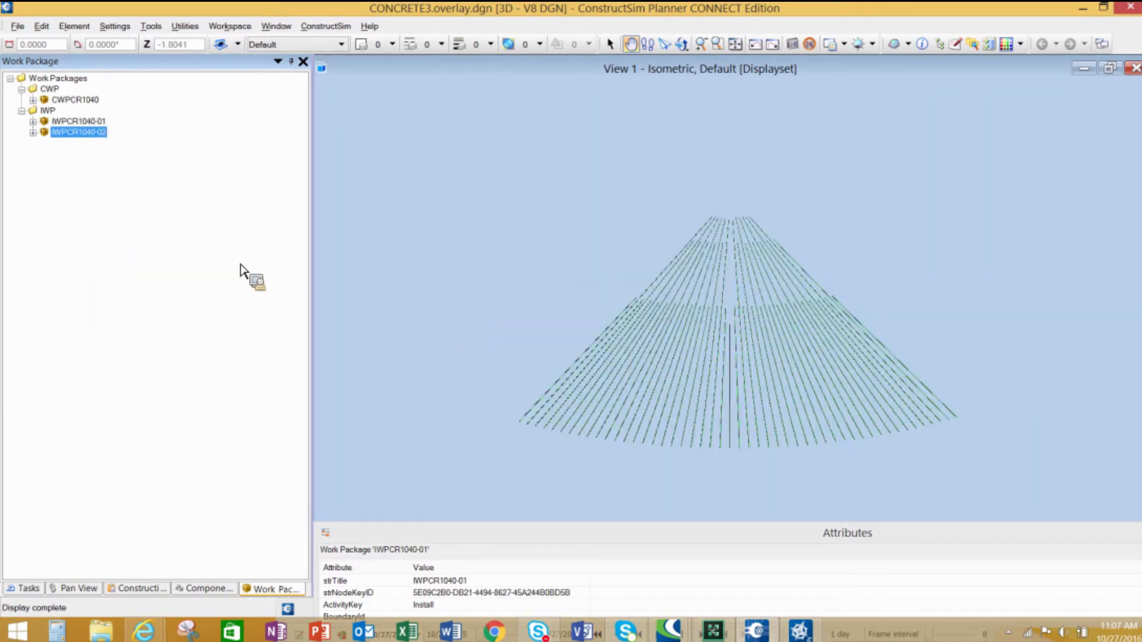
# - Select both IWPCR1040-01 and IWPCR1040-02 and focus the view on them together
pyautogui.click(64, 119)
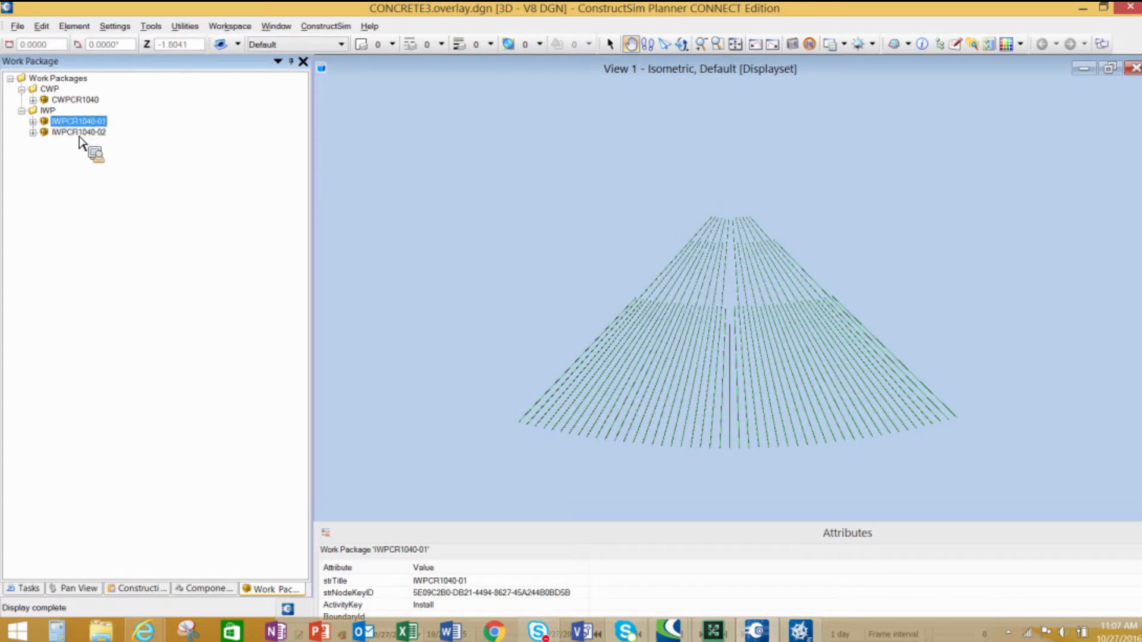
pyautogui.keyDown('shift'); pyautogui.click(78, 132); pyautogui.keyUp('shift')
pyautogui.rightClick(80, 127)
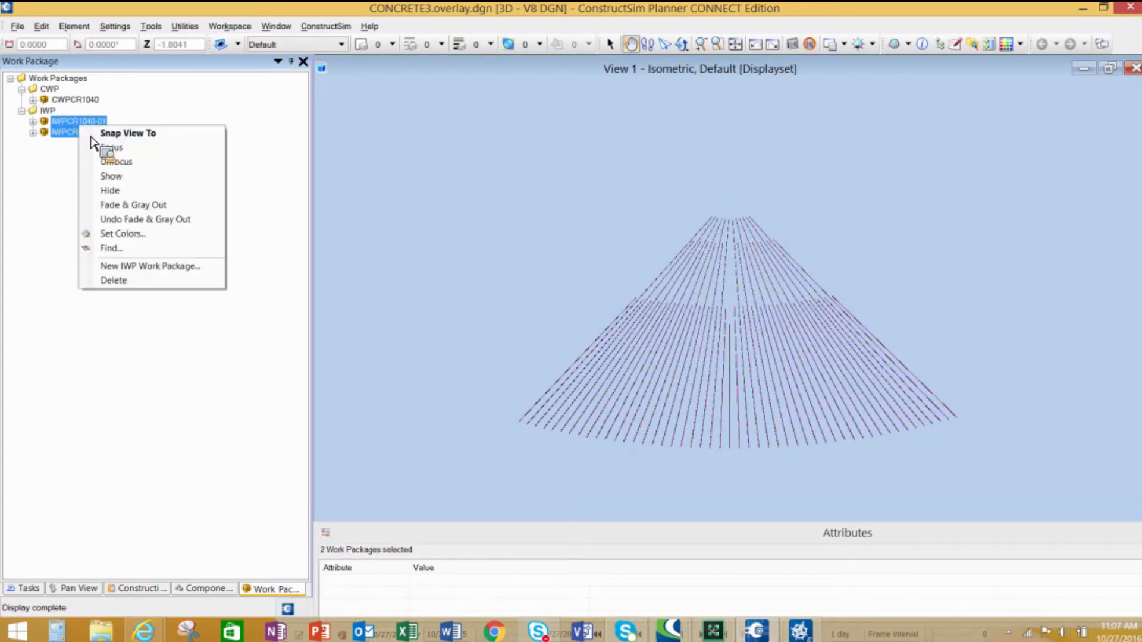
pyautogui.click(108, 148)
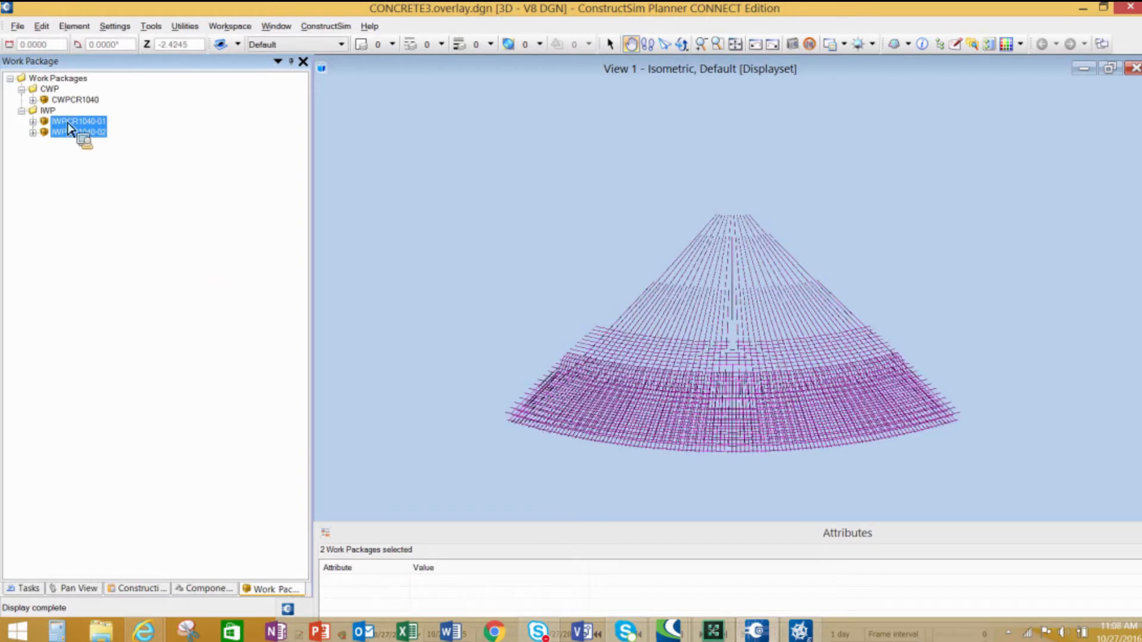
# - Unfocus both installation work packages to show the whole model again
pyautogui.moveTo(100, 123); pyautogui.dragTo(734, 399)
pyautogui.rightClick(97, 125)
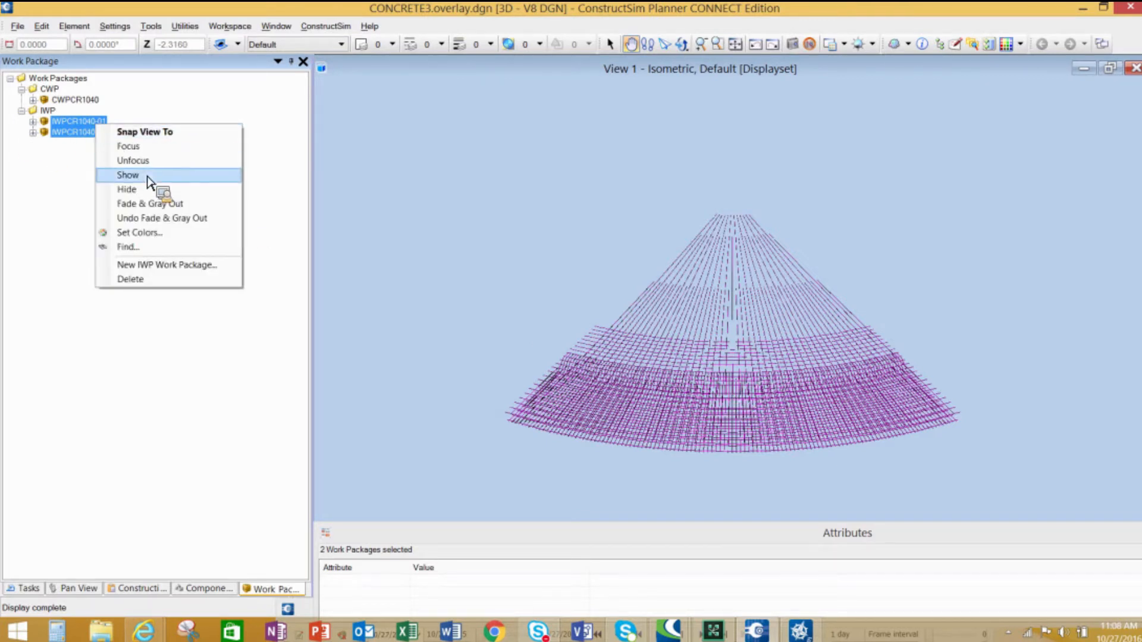
pyautogui.click(175, 162)
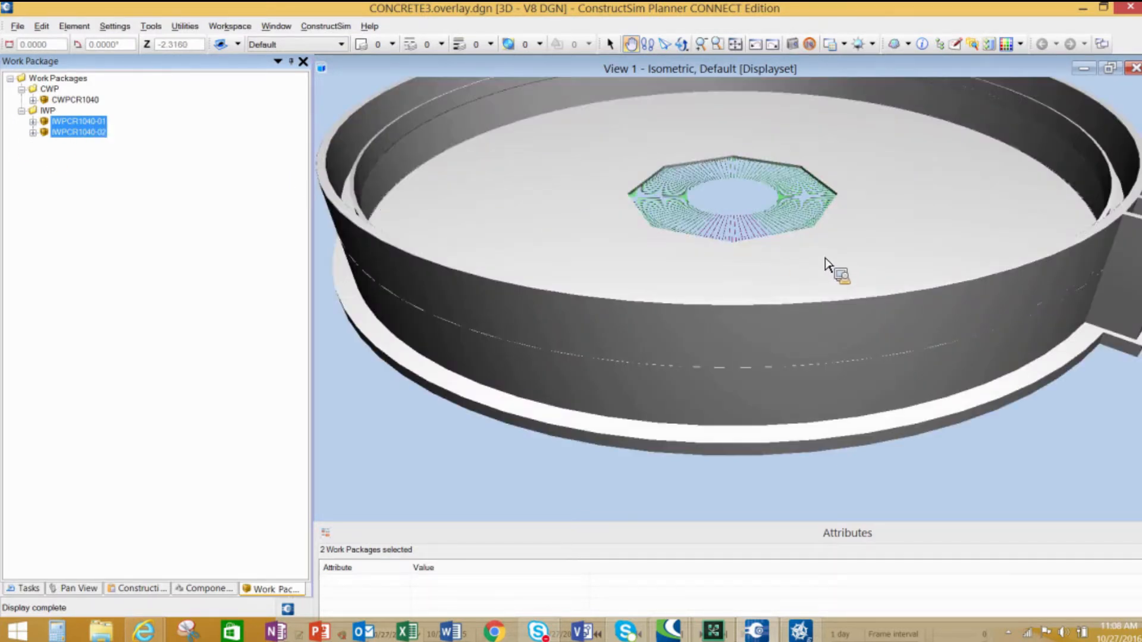
# - Hide the Concrete components so only the rebar is displayed
pyautogui.click(632, 44)
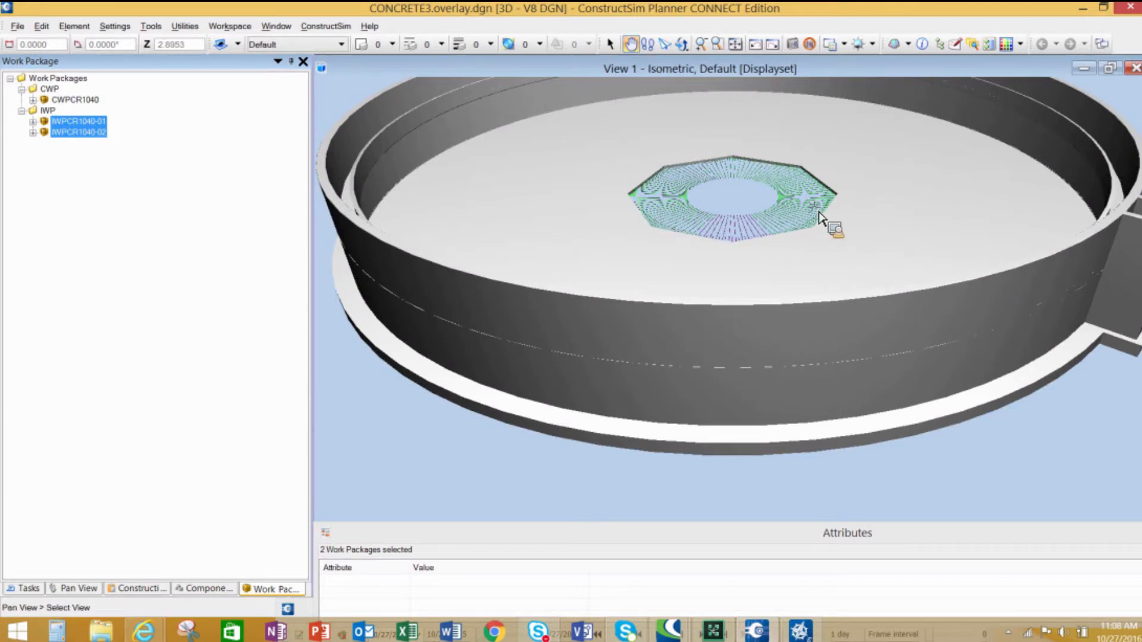
pyautogui.moveTo(829, 222); pyautogui.dragTo(798, 344)
pyautogui.scroll(-2, 776, 363)
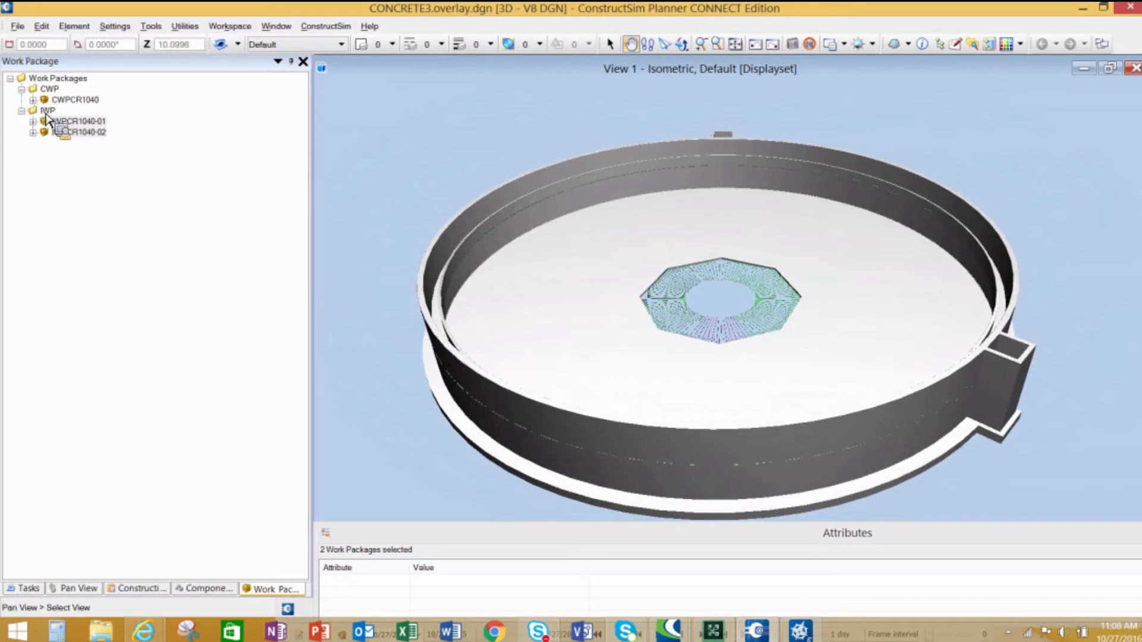
pyautogui.click(216, 589)
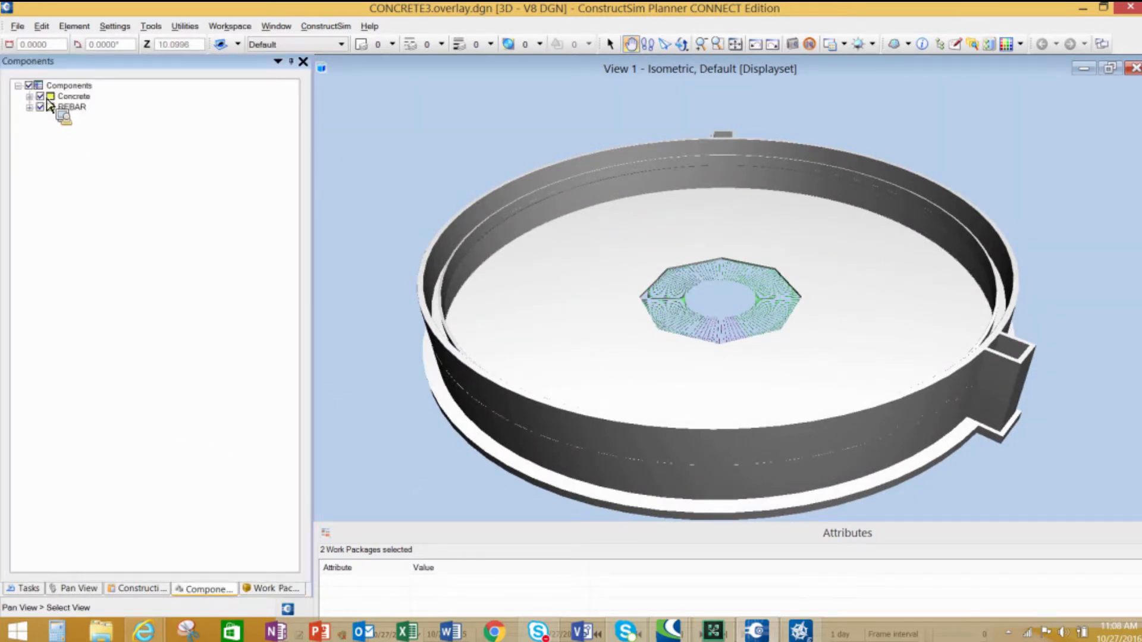
pyautogui.click(40, 96)
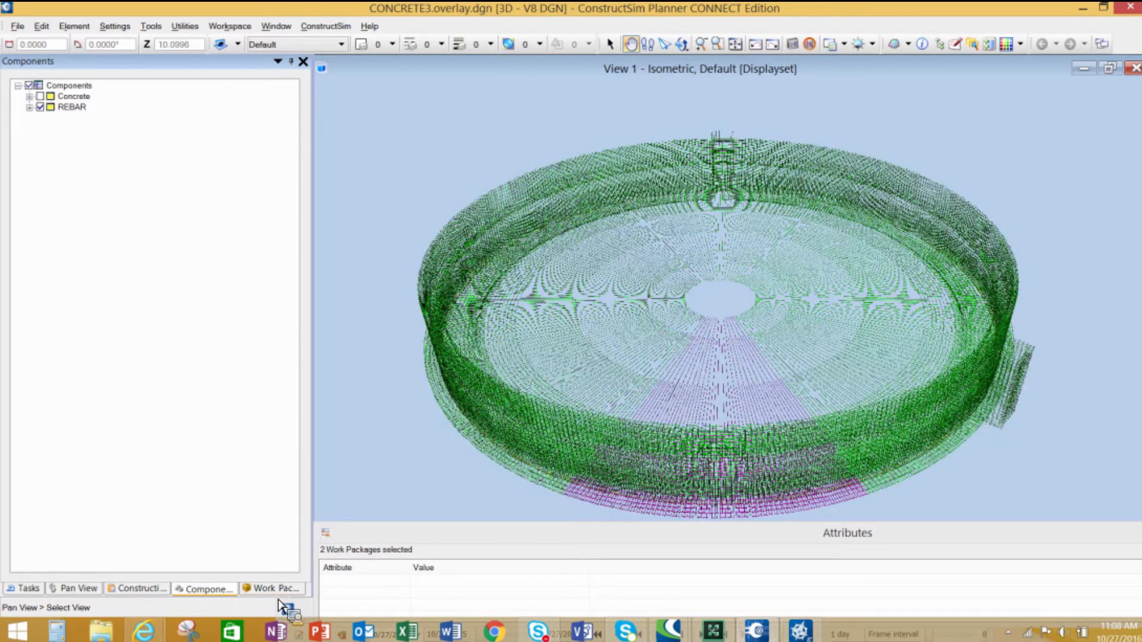
# - Start a new IWP work package under the IWP folder
pyautogui.click(277, 592)
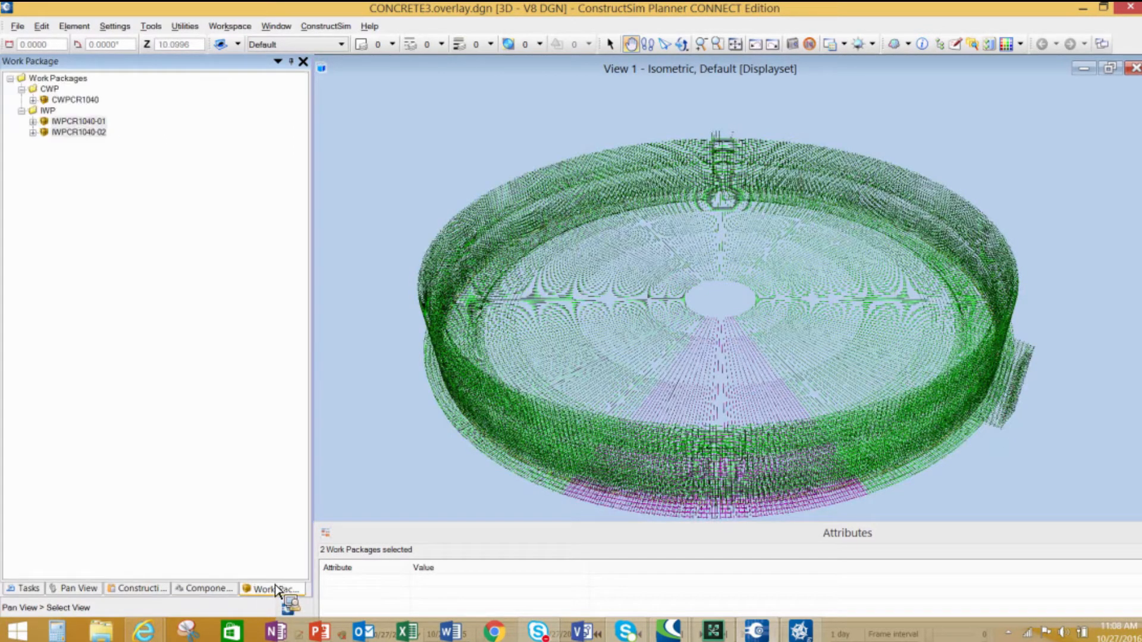
pyautogui.rightClick(50, 111)
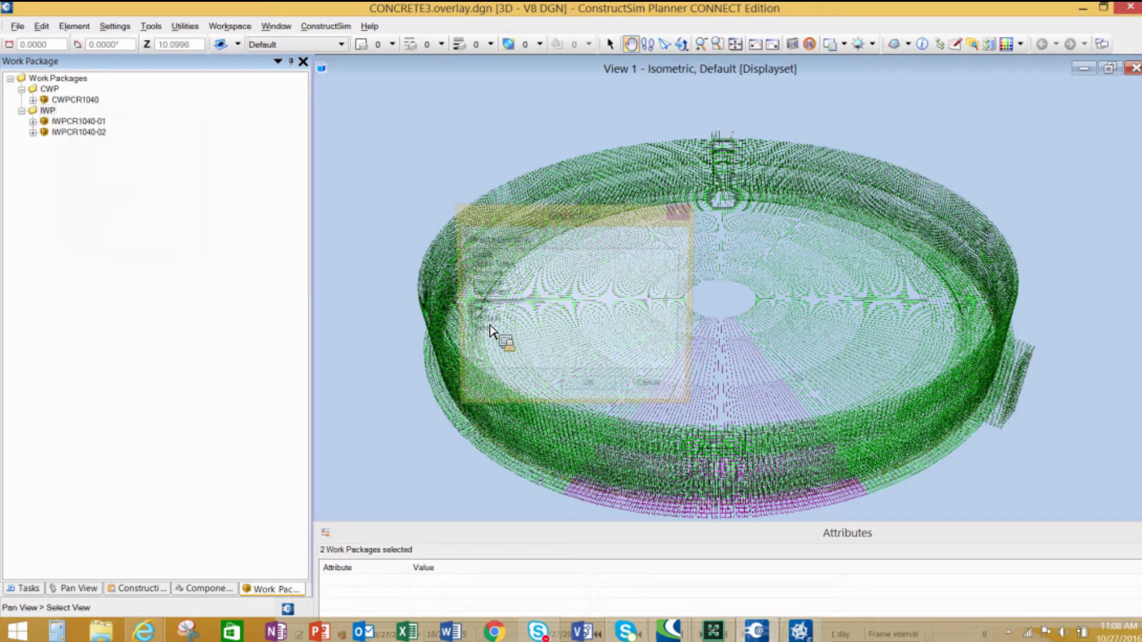
pyautogui.click(601, 395)
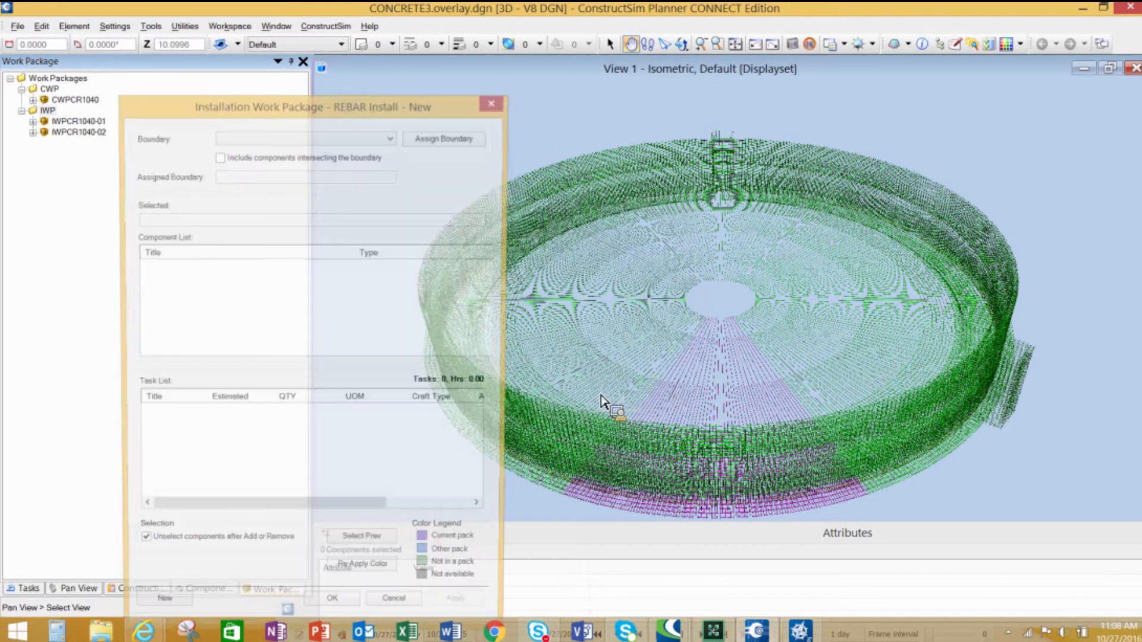
# - Select a wall rebar component in the model and add 13658 to the new REBAR Install work package's component list
pyautogui.moveTo(385, 106); pyautogui.dragTo(147, 119)
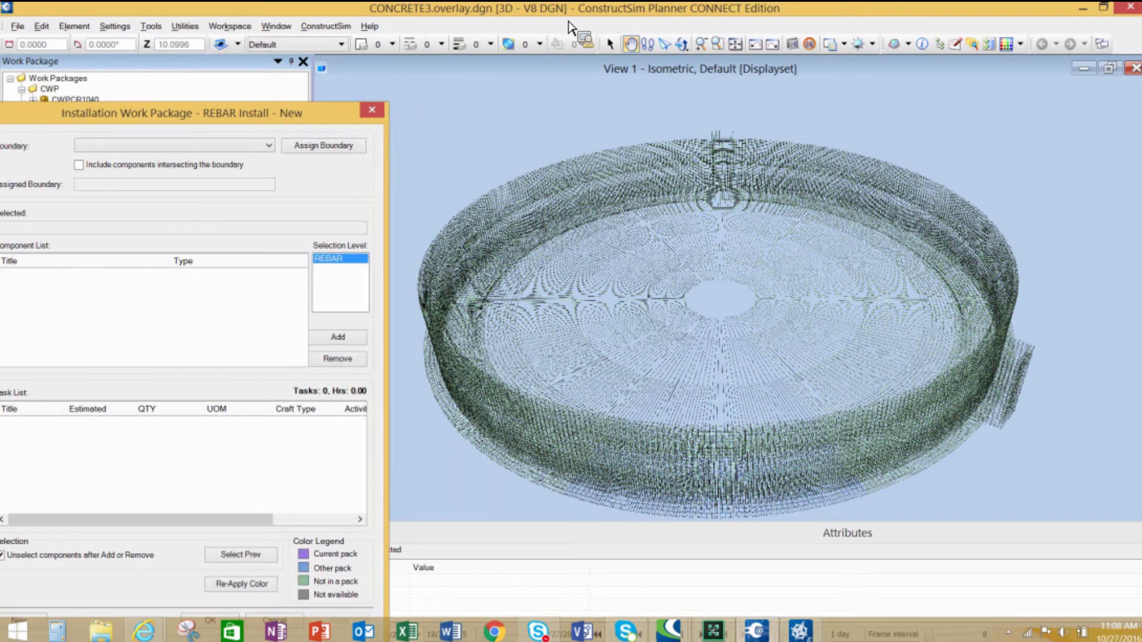
pyautogui.click(638, 47)
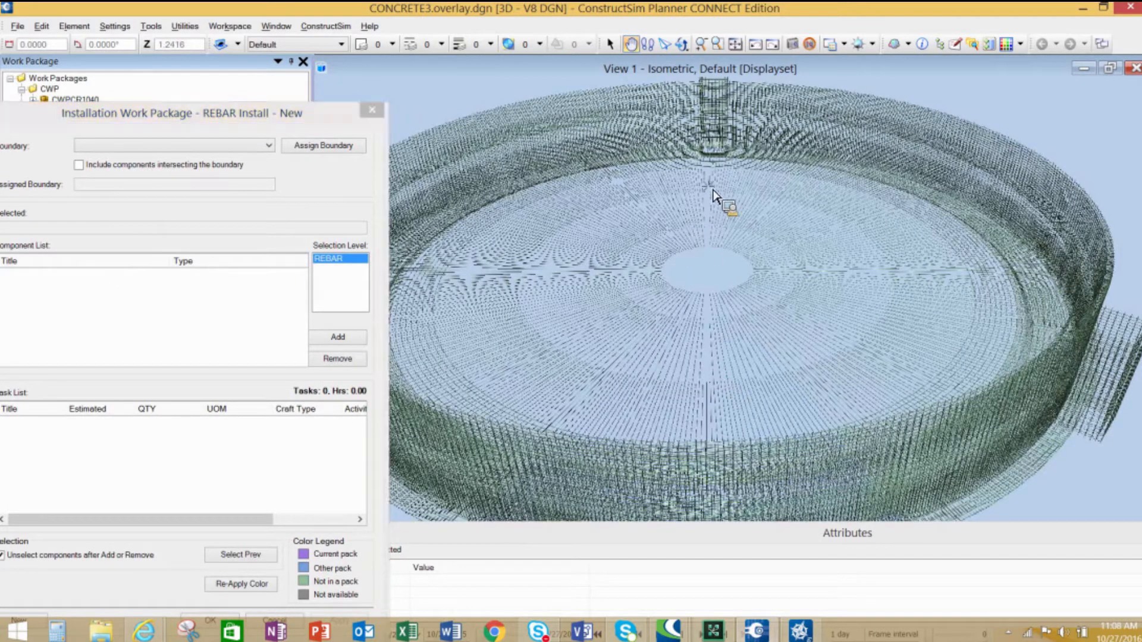
pyautogui.click(719, 268)
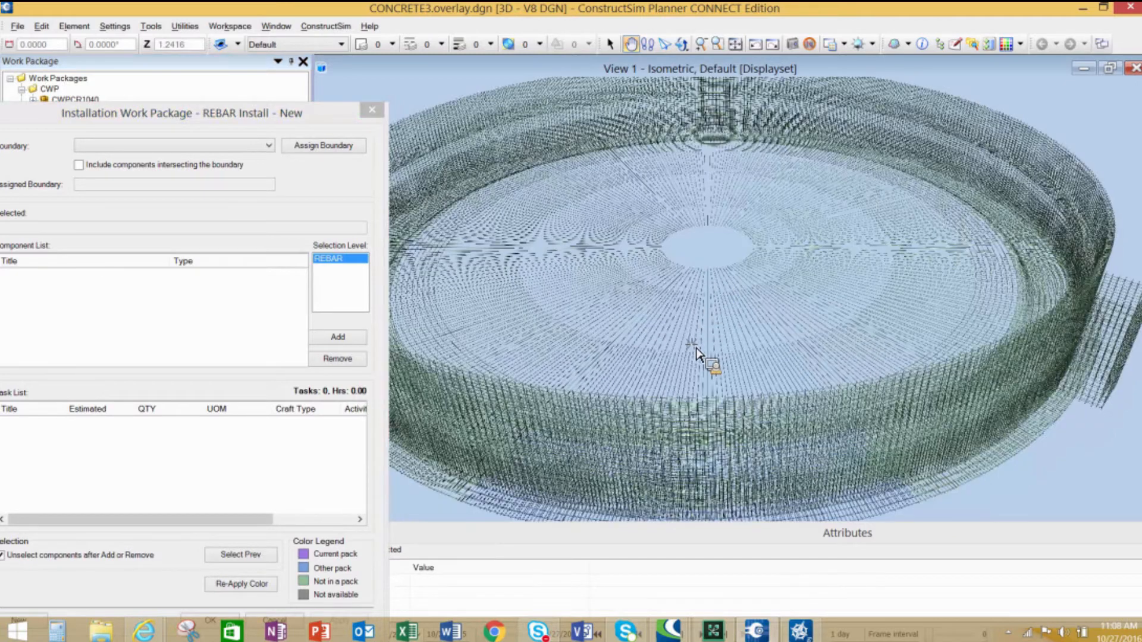
pyautogui.moveTo(779, 263); pyautogui.dragTo(847, 204)
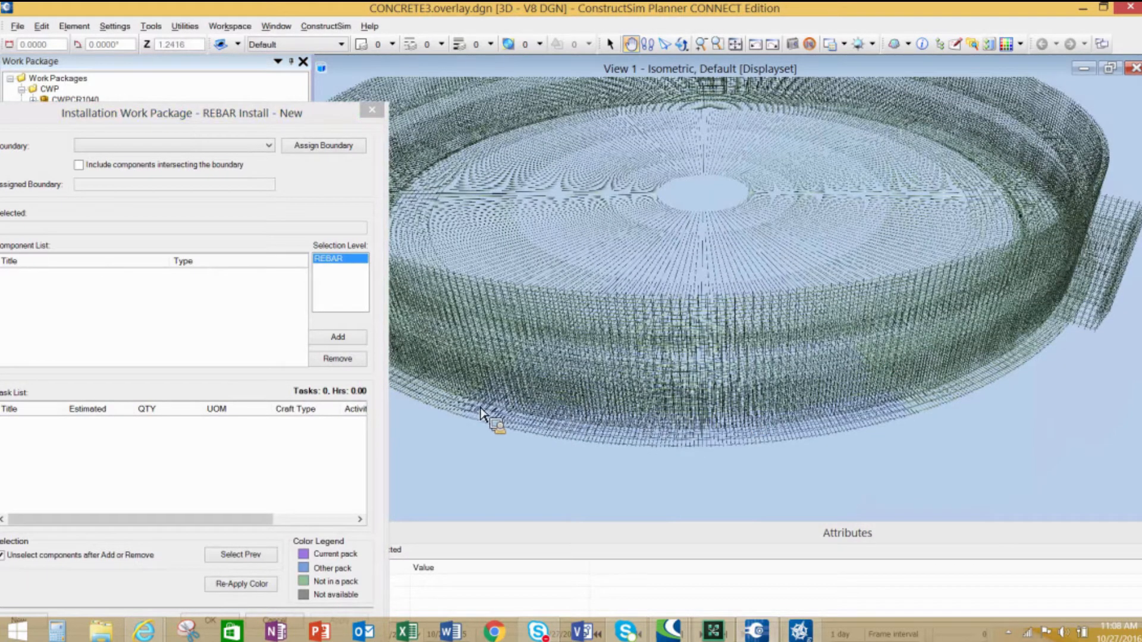
pyautogui.scroll(1, 585, 432)
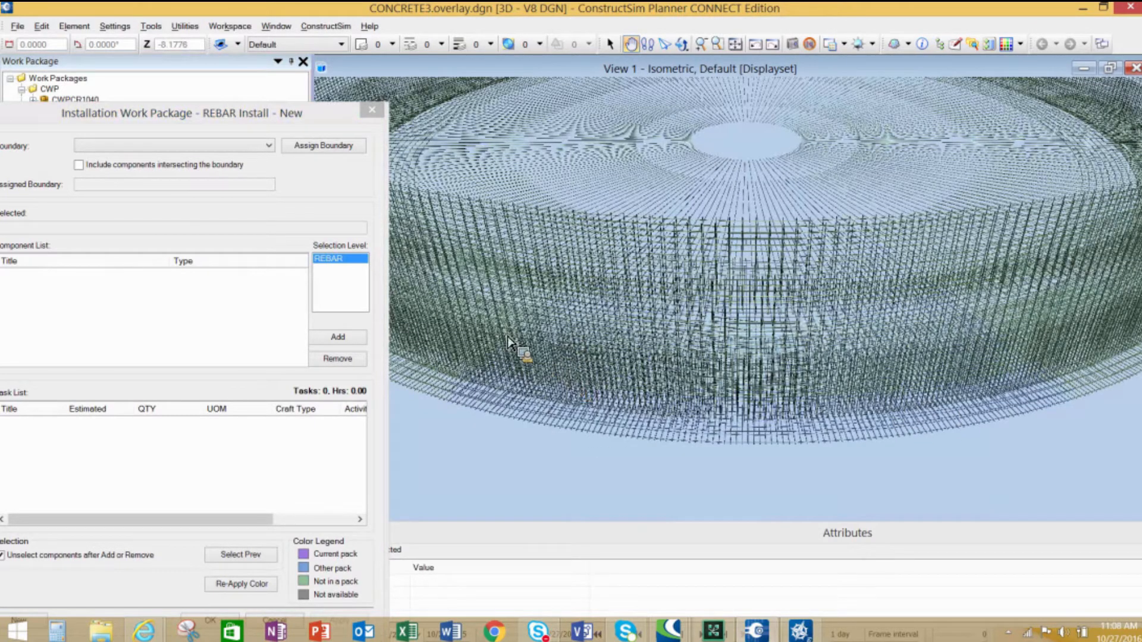
pyautogui.click(610, 44)
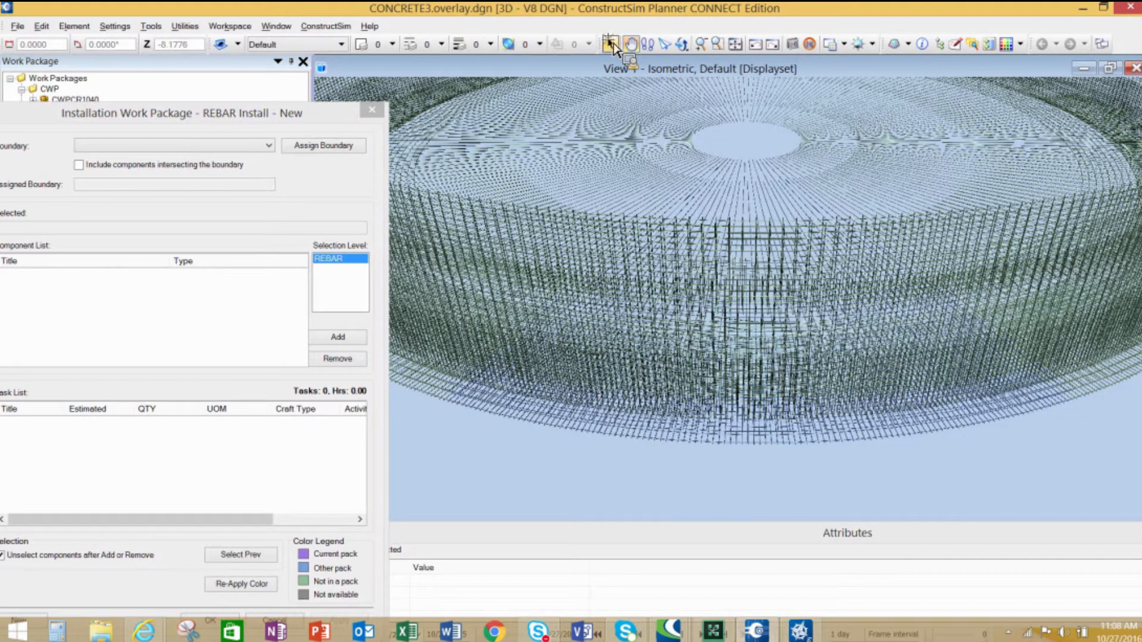
pyautogui.click(511, 307)
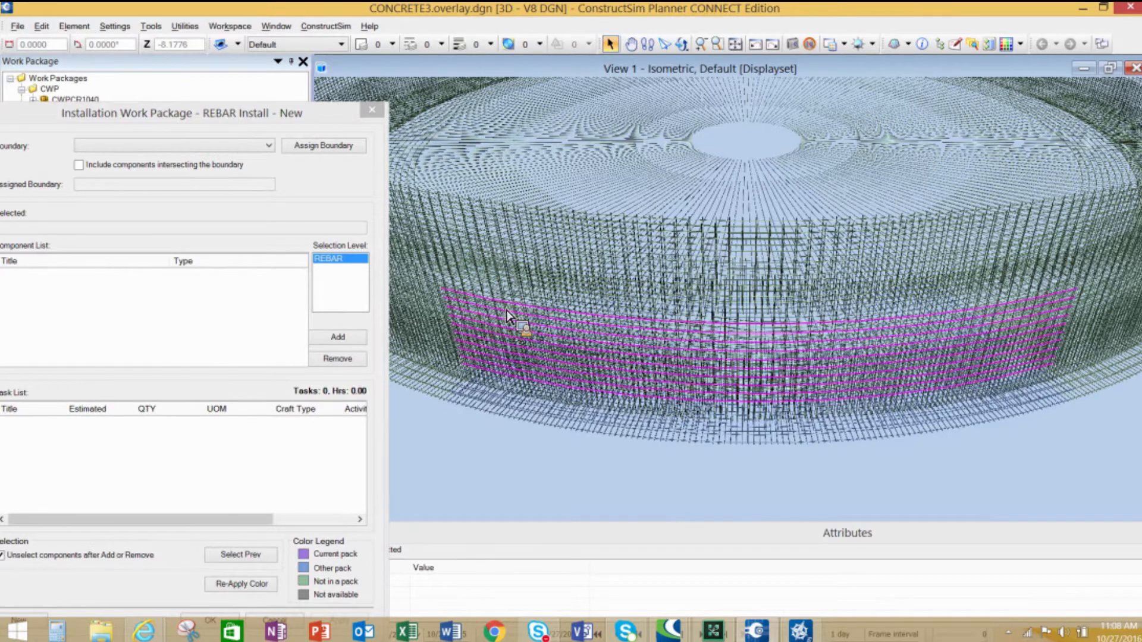
pyautogui.click(646, 44)
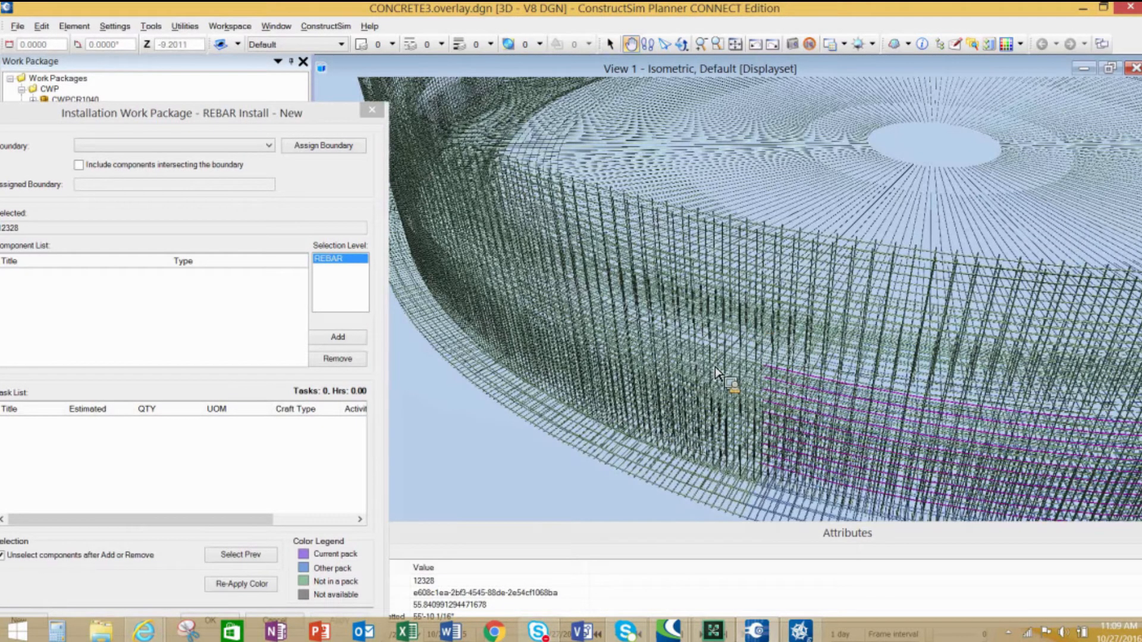
pyautogui.scroll(2, 736, 382)
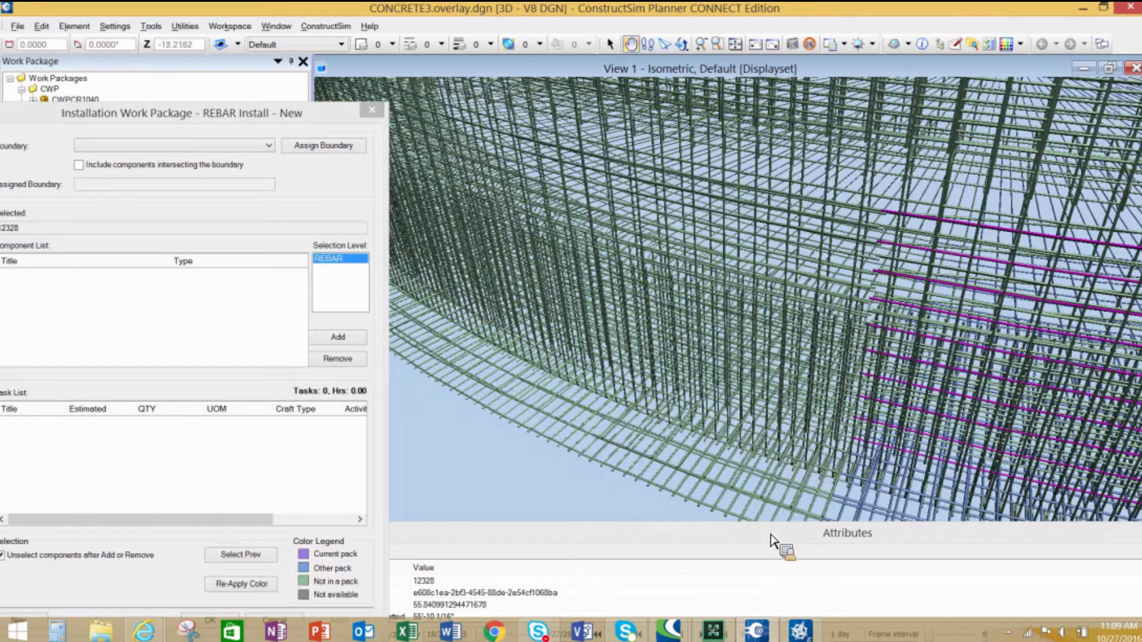
pyautogui.click(610, 43)
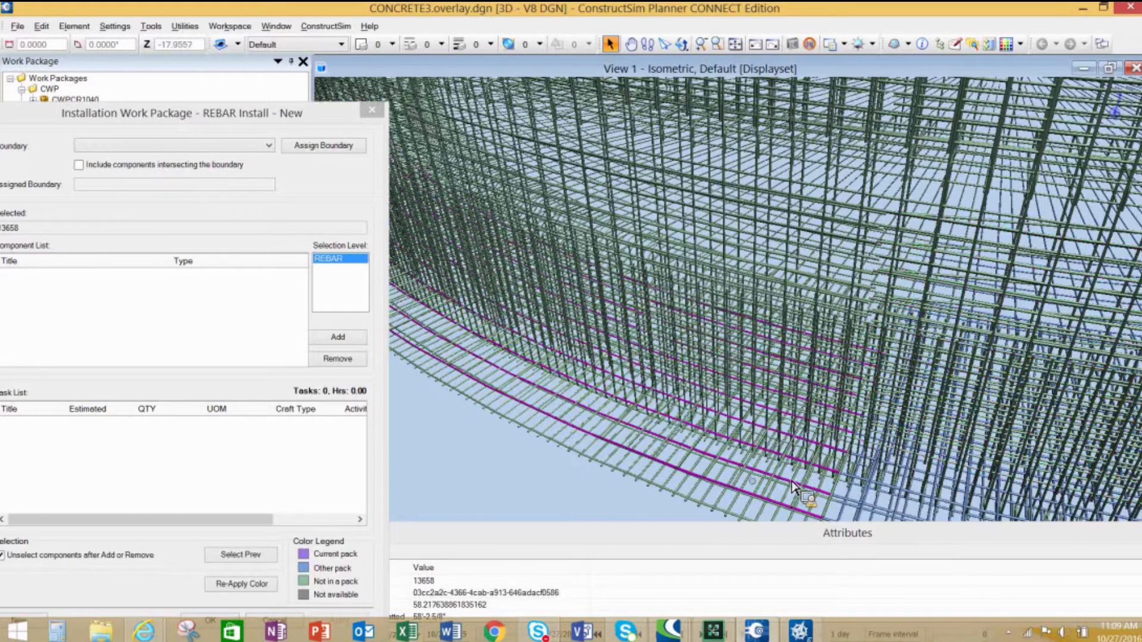
pyautogui.click(356, 339)
# - Select the adjacent lower wall rebar component 13603 and add it to the work package
pyautogui.moveTo(273, 110); pyautogui.dragTo(452, 73)
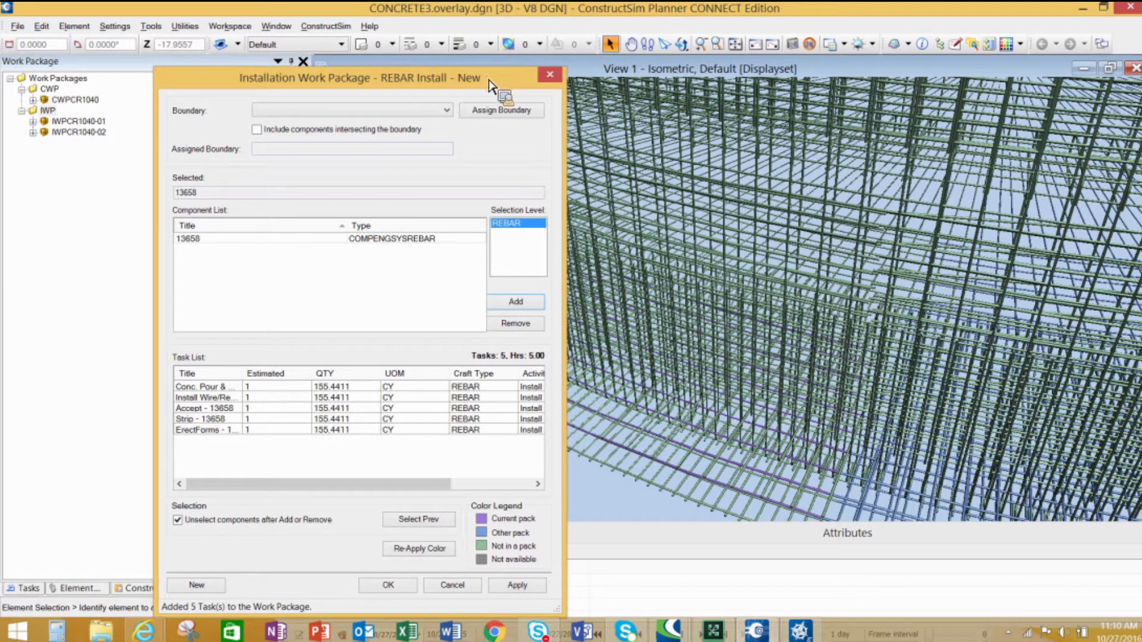
pyautogui.moveTo(512, 82); pyautogui.dragTo(369, 305)
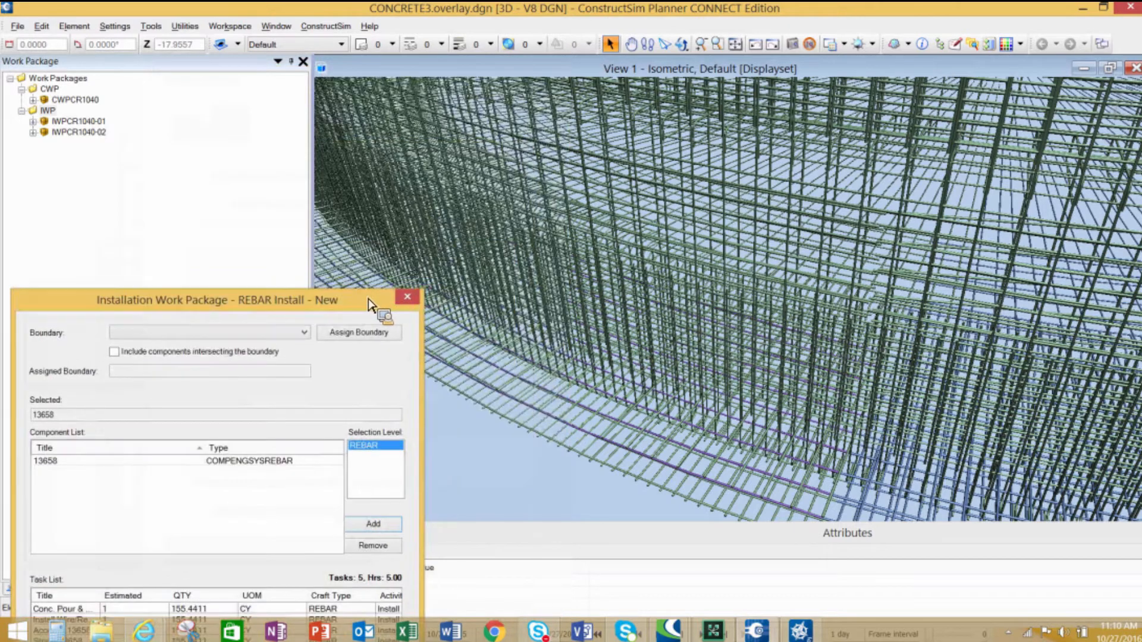
pyautogui.scroll(4, 752, 264)
pyautogui.scroll(-1, 737, 268)
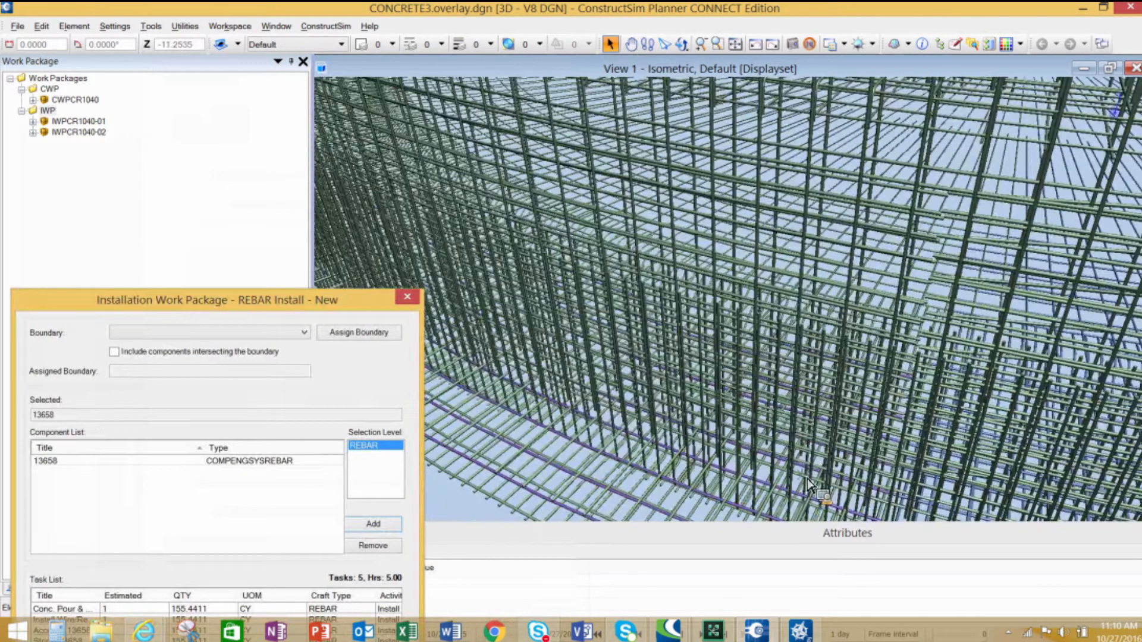
pyautogui.moveTo(894, 434); pyautogui.dragTo(627, 220, button='middle')
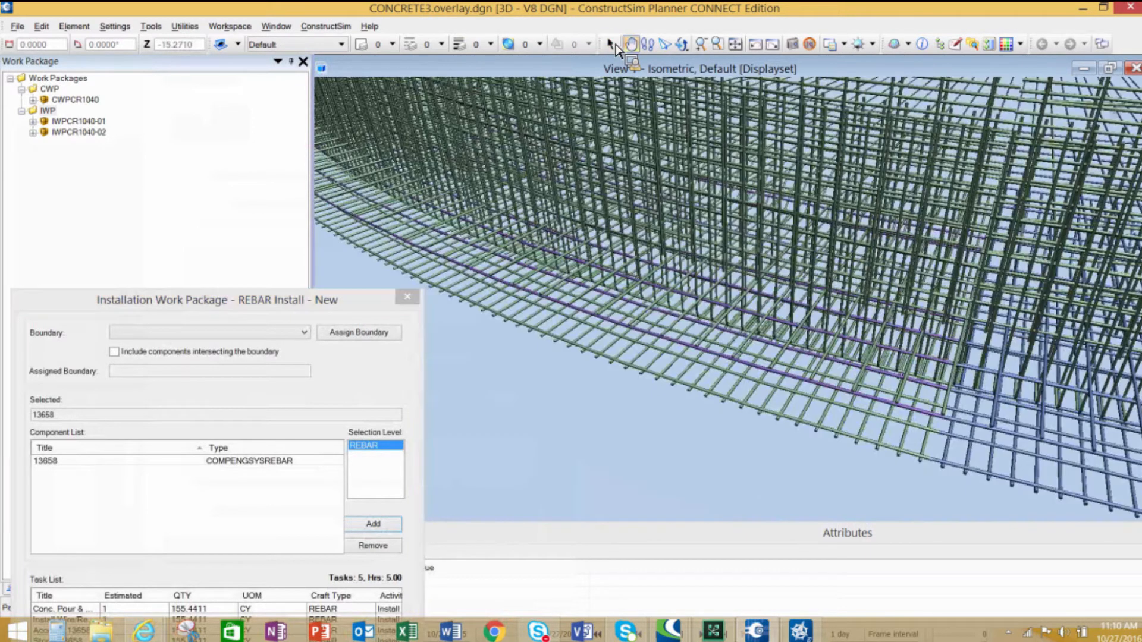
pyautogui.click(615, 45)
pyautogui.click(909, 448)
pyautogui.click(909, 451)
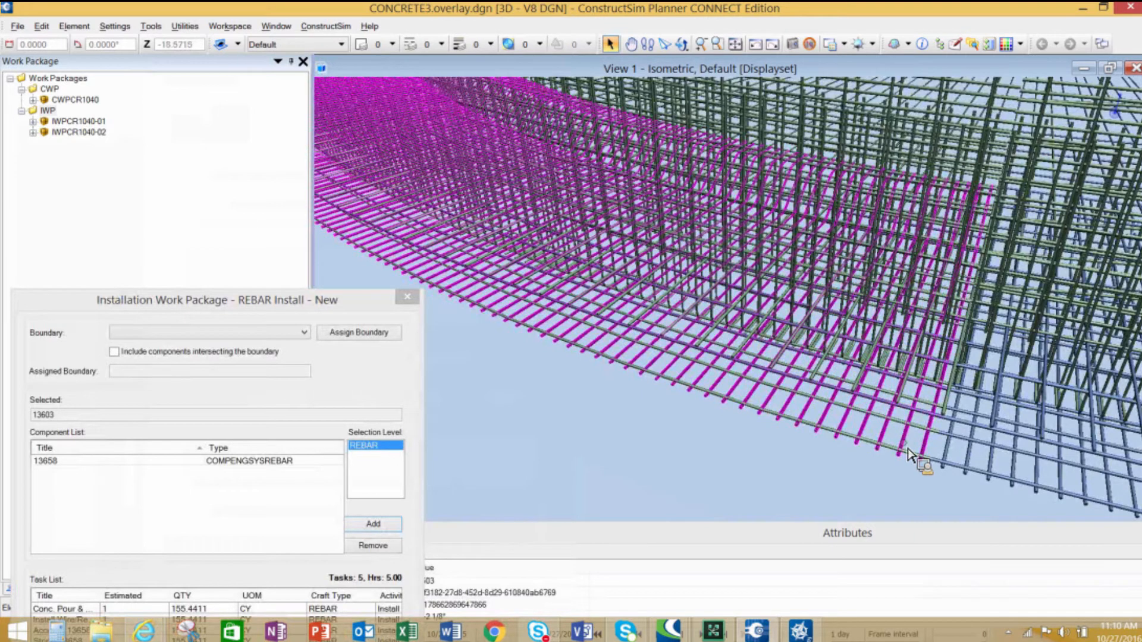
pyautogui.click(384, 526)
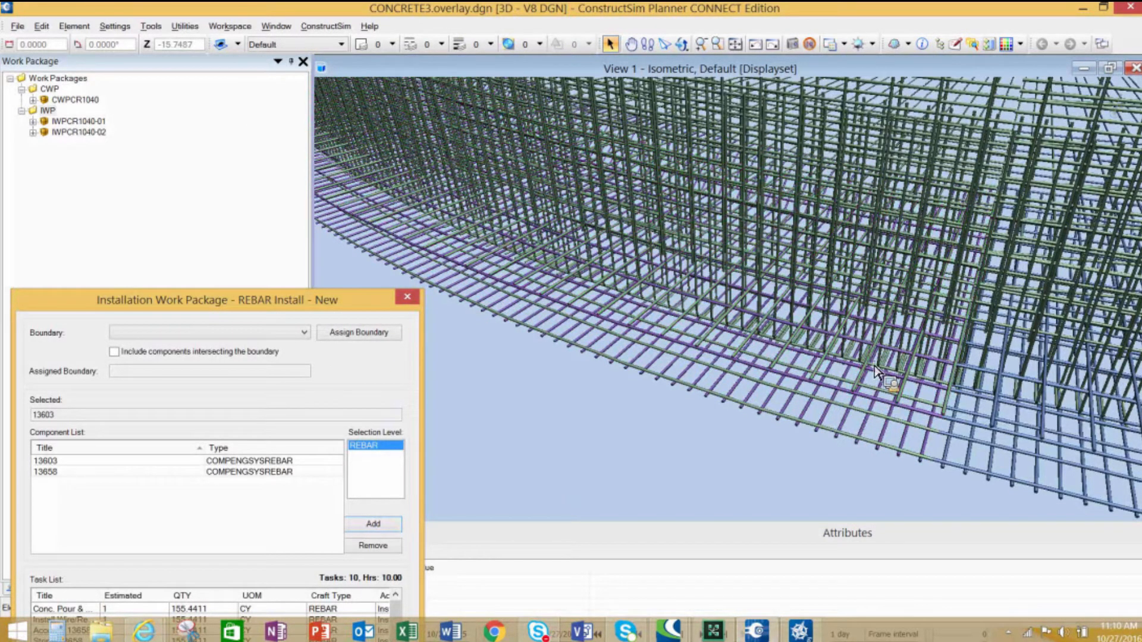
# - Select and add rebar components 15103 and 13608 to the work package's component list
pyautogui.click(648, 378)
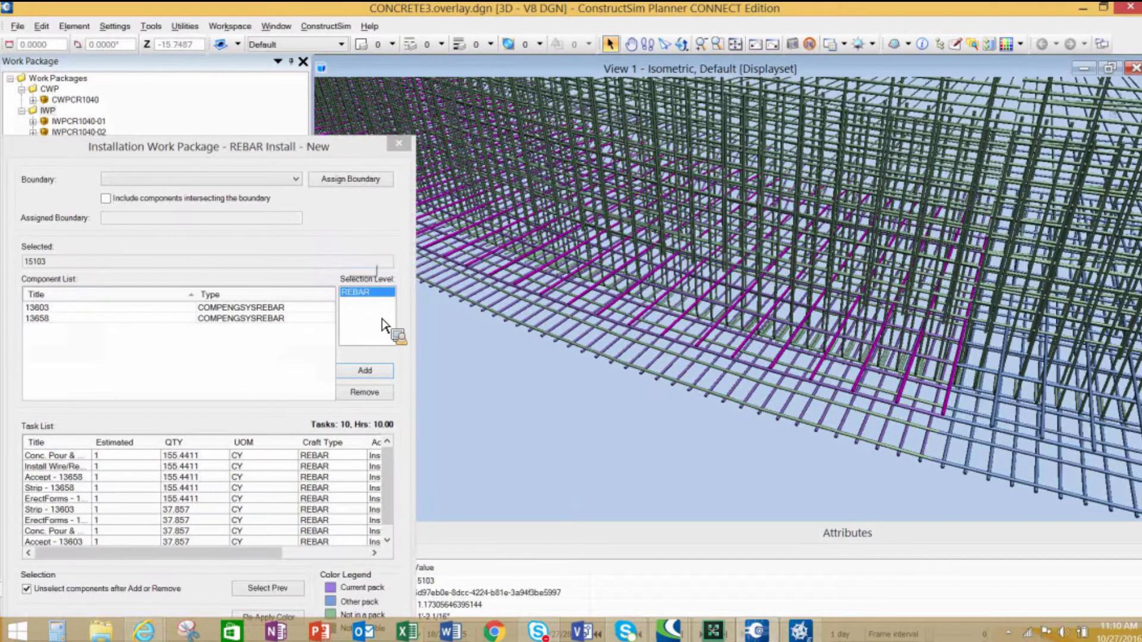
pyautogui.click(384, 373)
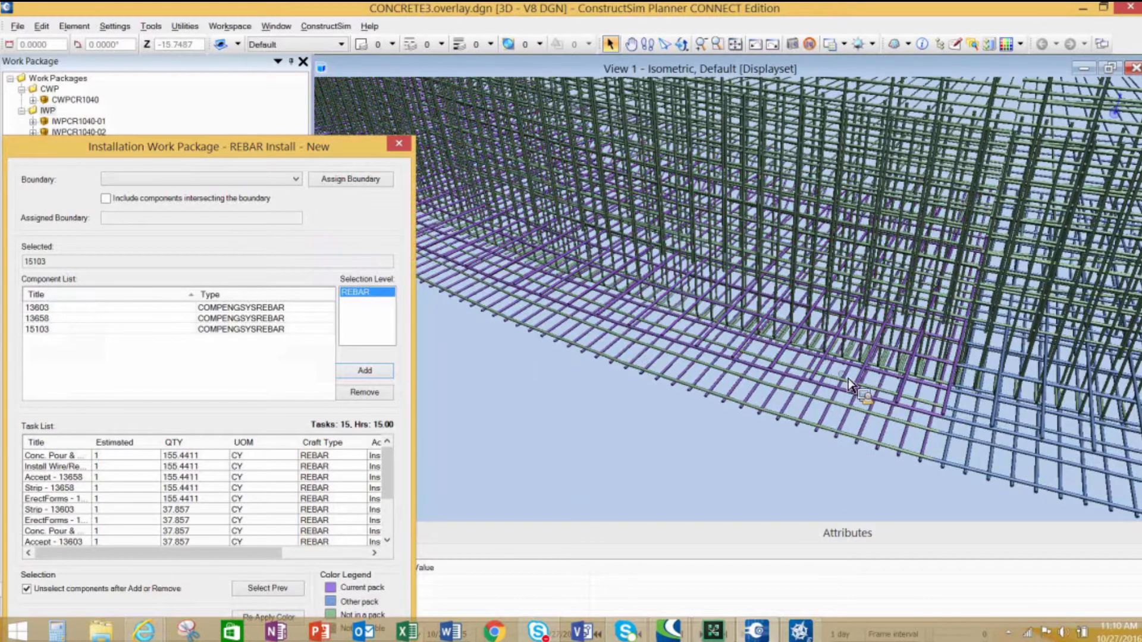
pyautogui.click(851, 420)
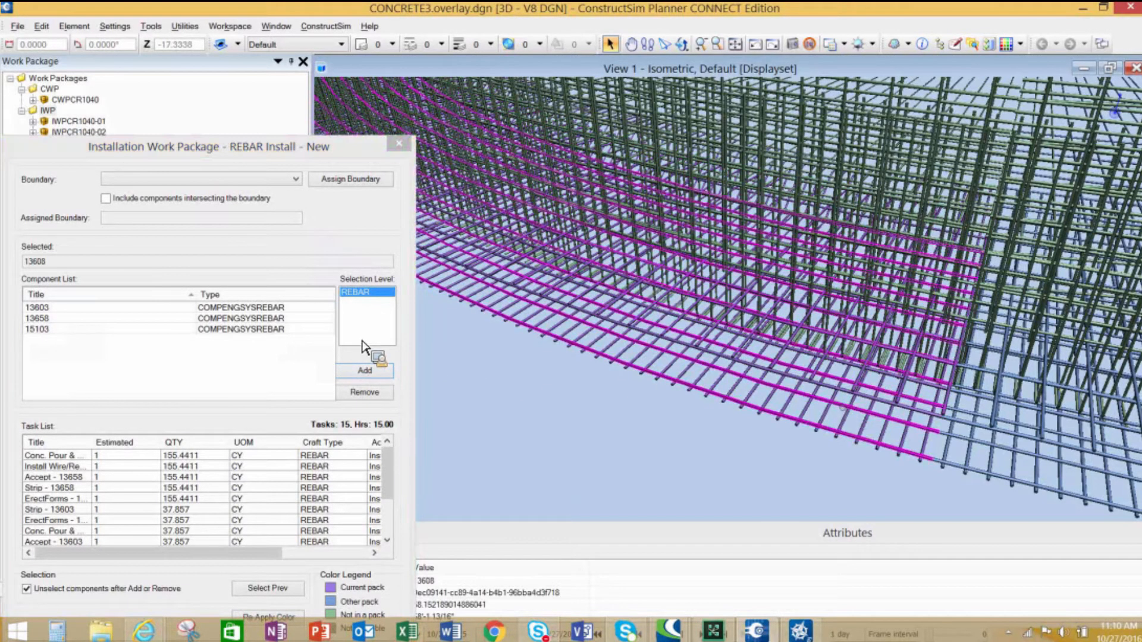
pyautogui.click(386, 373)
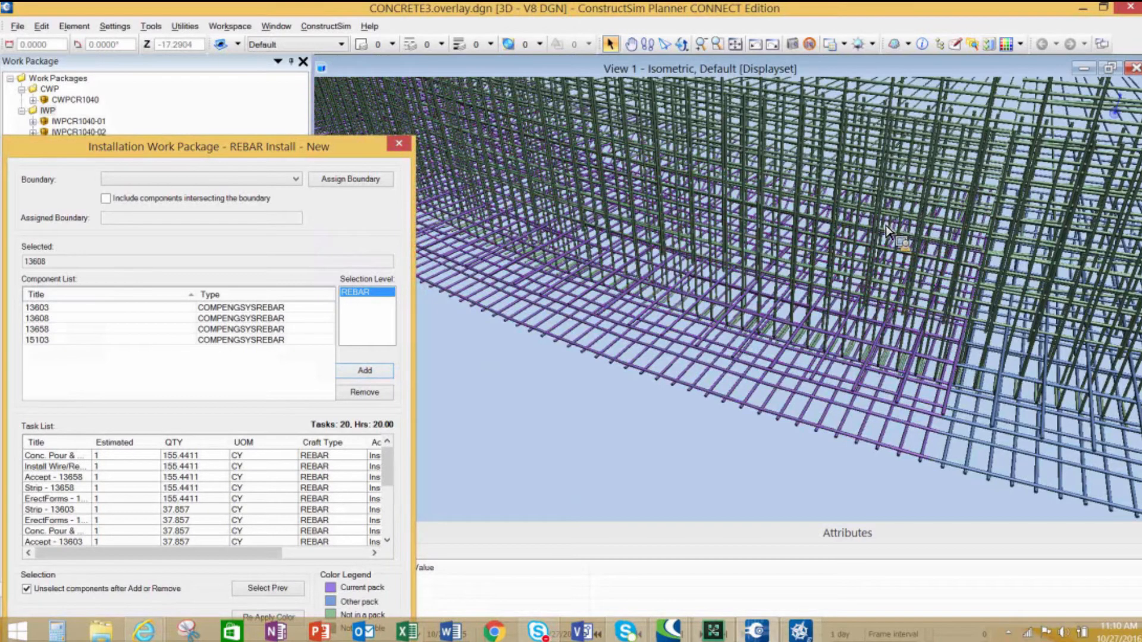
# - Save the new installation work package with the title IWPCR1040-03
pyautogui.click(631, 44)
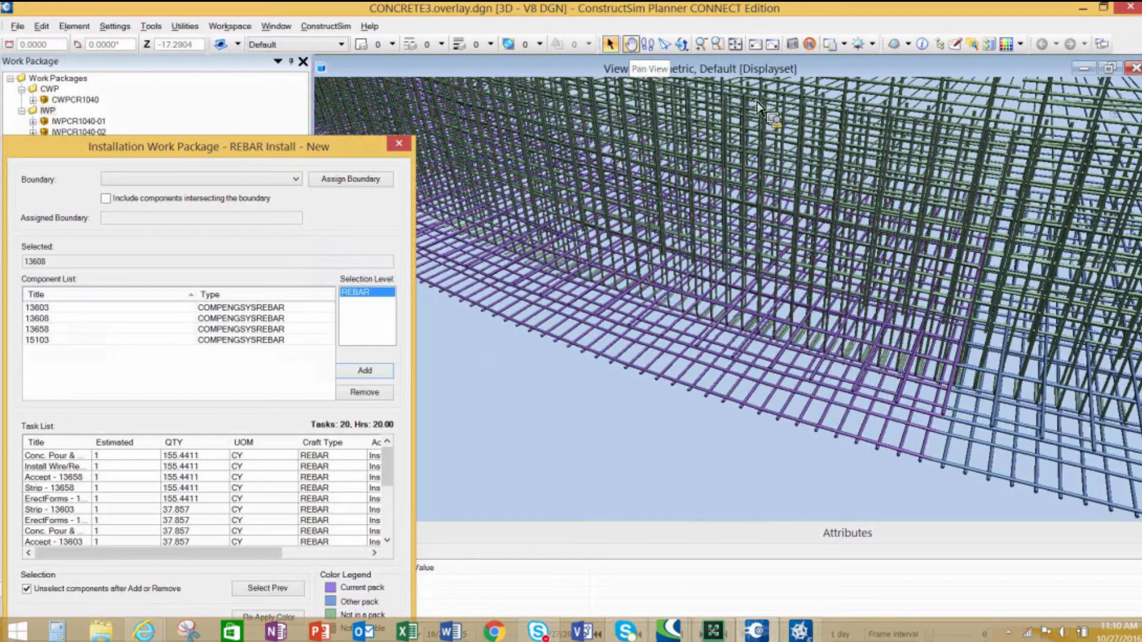
pyautogui.moveTo(981, 214)
pyautogui.mouseDown()
pyautogui.moveTo(838, 543)
pyautogui.moveTo(905, 242)
pyautogui.moveTo(778, 417)
pyautogui.mouseUp()
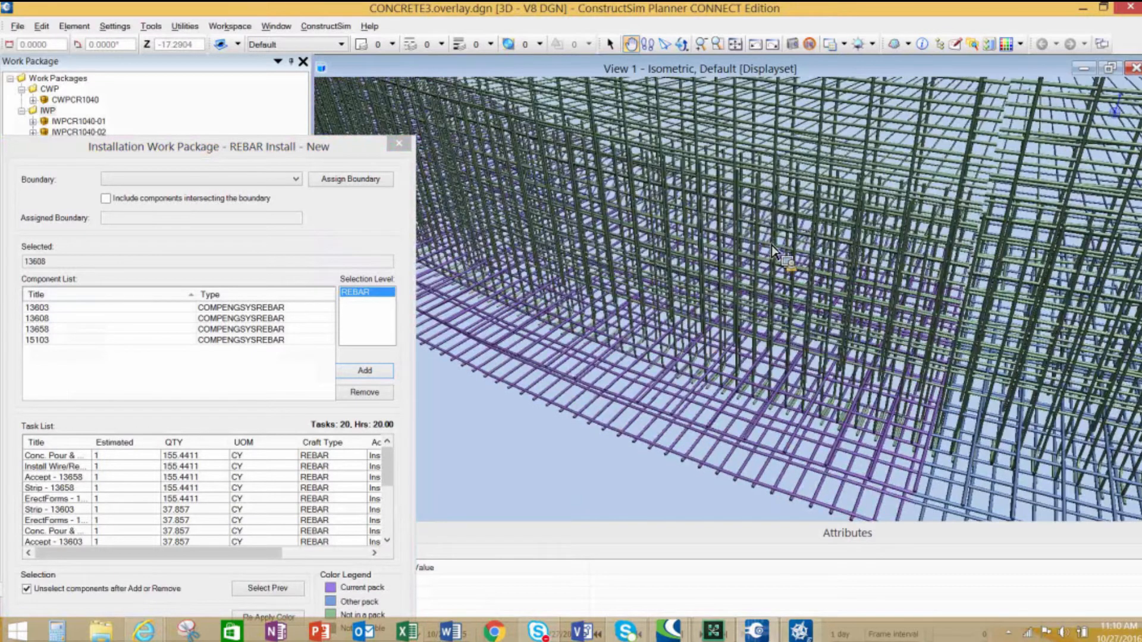
pyautogui.scroll(1, 774, 247)
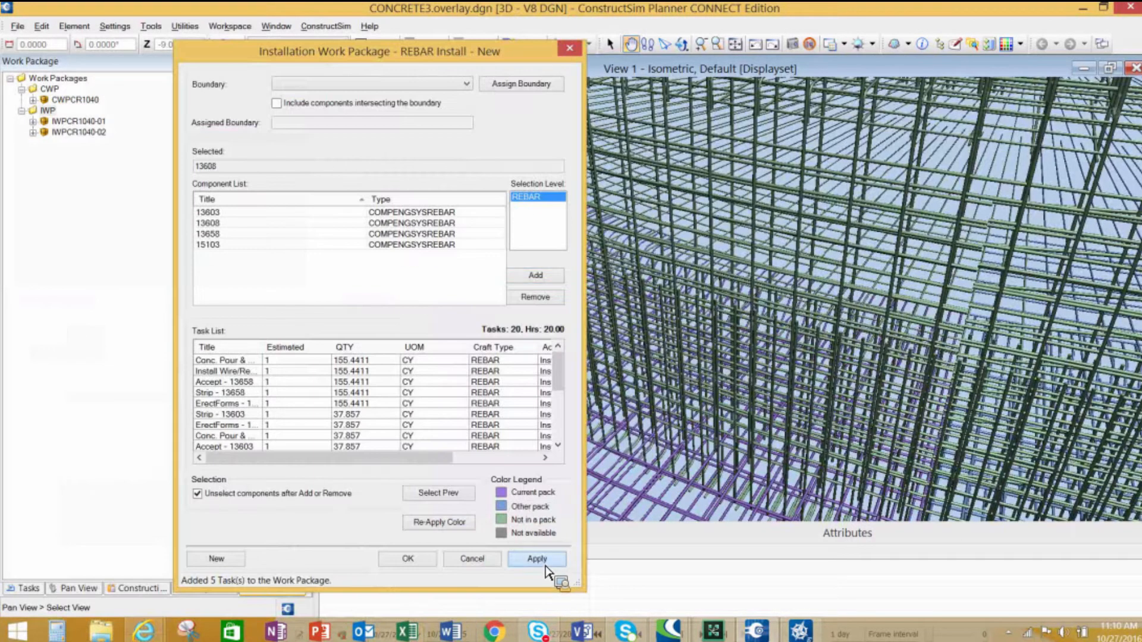
pyautogui.click(540, 561)
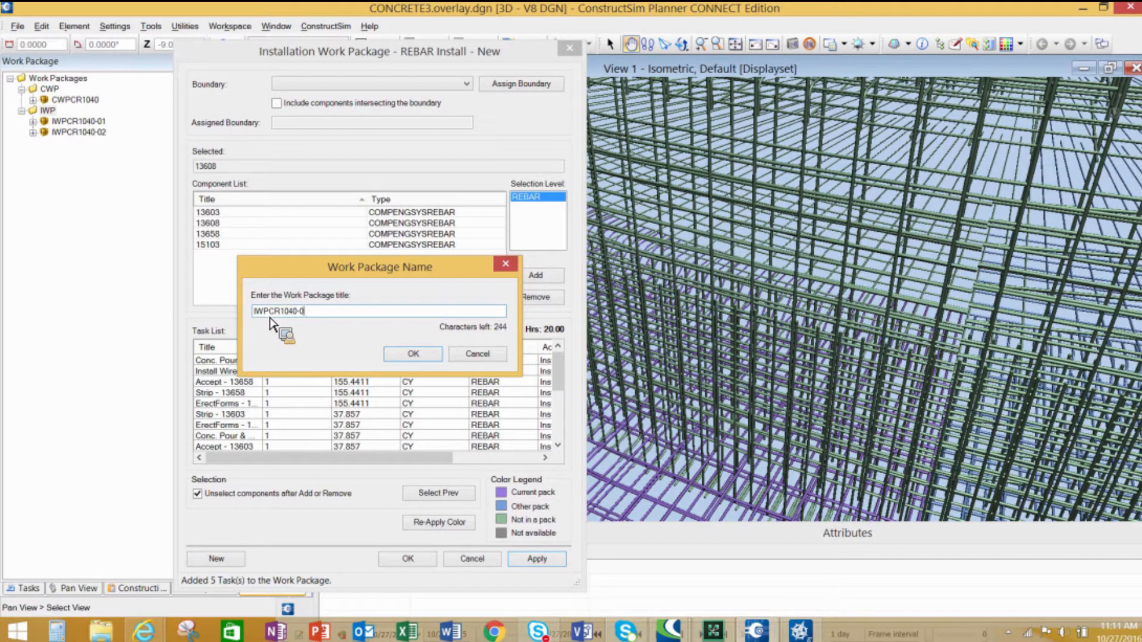
pyautogui.click(423, 355)
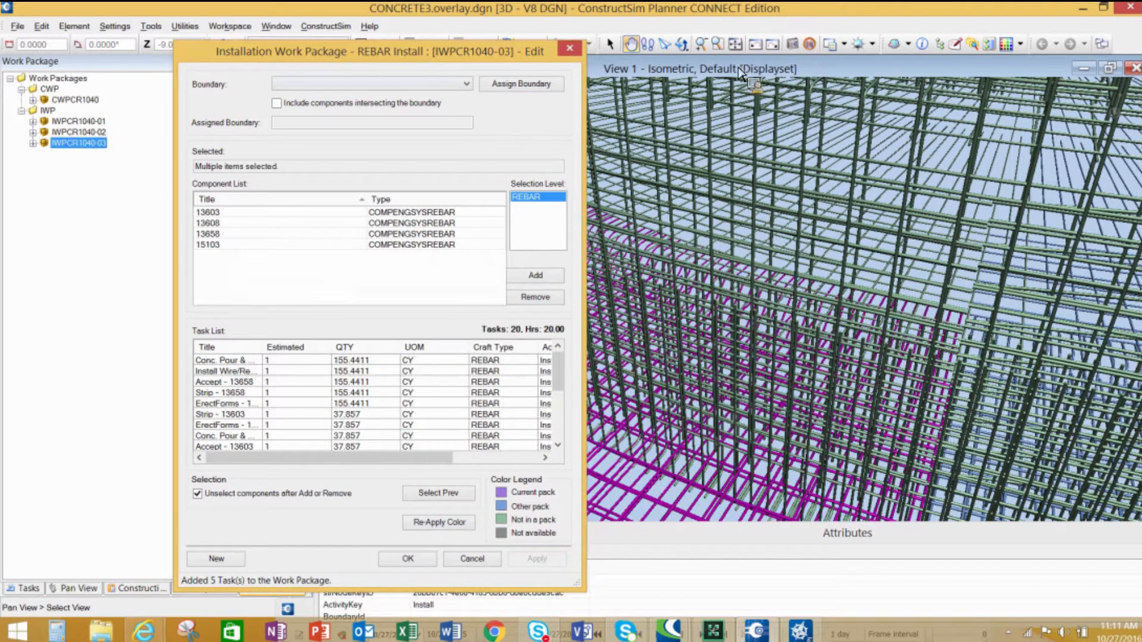
# - Focus the view on IWPCR1040-03 to inspect its rebar, then unfocus it to show the whole model
pyautogui.rightClick(78, 146)
pyautogui.click(118, 164)
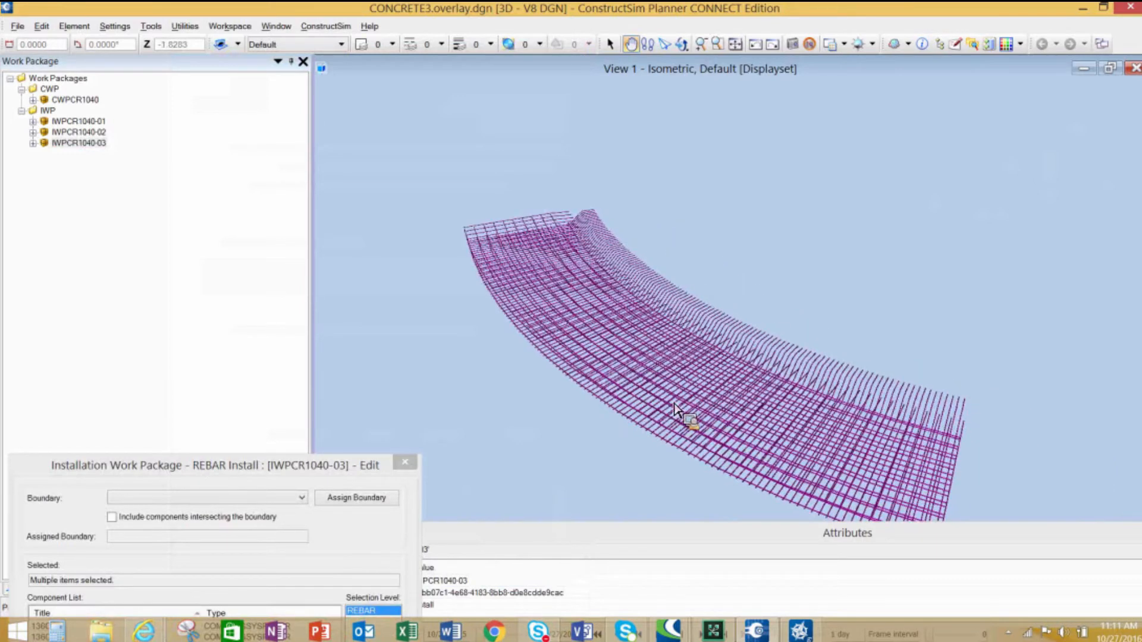
pyautogui.rightClick(74, 143)
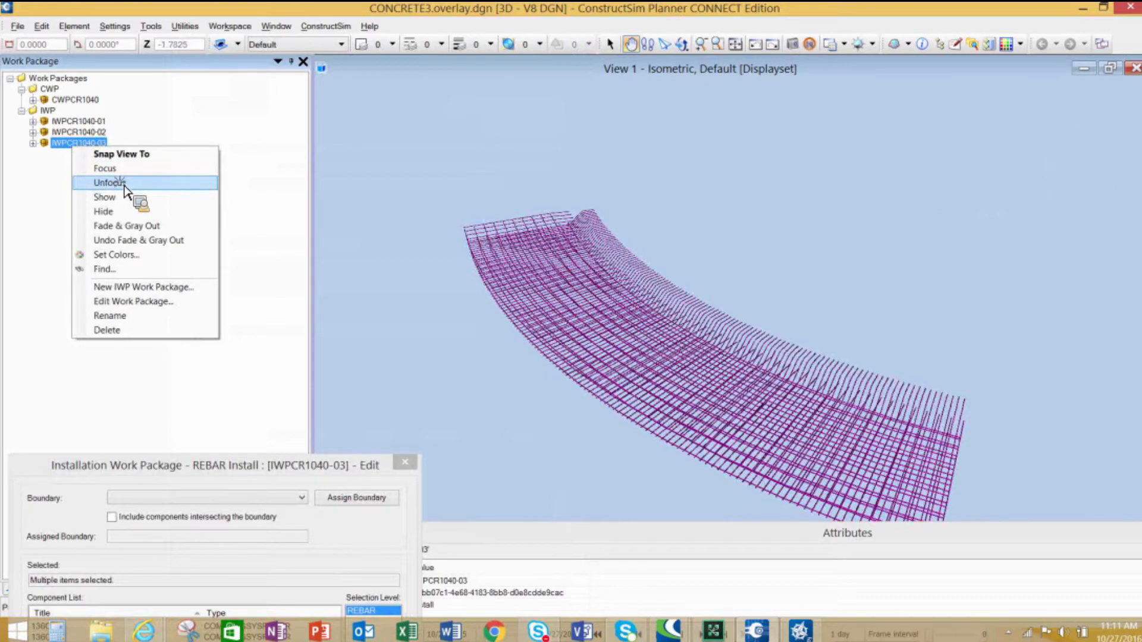
pyautogui.click(125, 183)
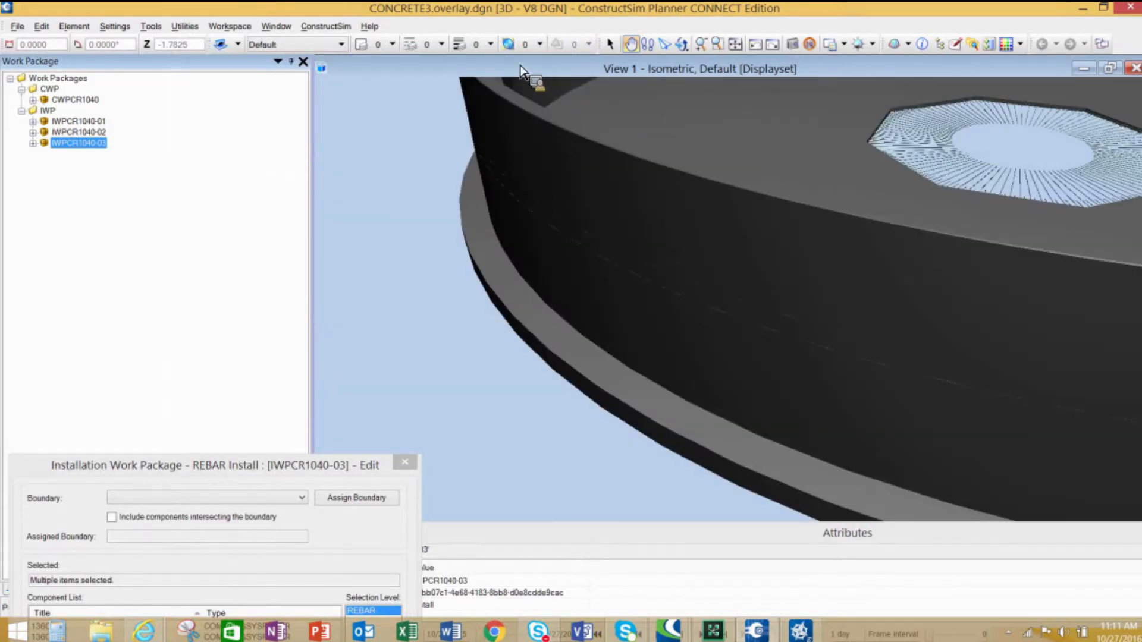
# - Select IWPCR1040-01, IWPCR1040-02 and IWPCR1040-03 together and focus the view on all three packages
pyautogui.scroll(-4, 524, 72)
pyautogui.moveTo(818, 290); pyautogui.dragTo(676, 424)
pyautogui.moveTo(252, 471); pyautogui.dragTo(639, 614)
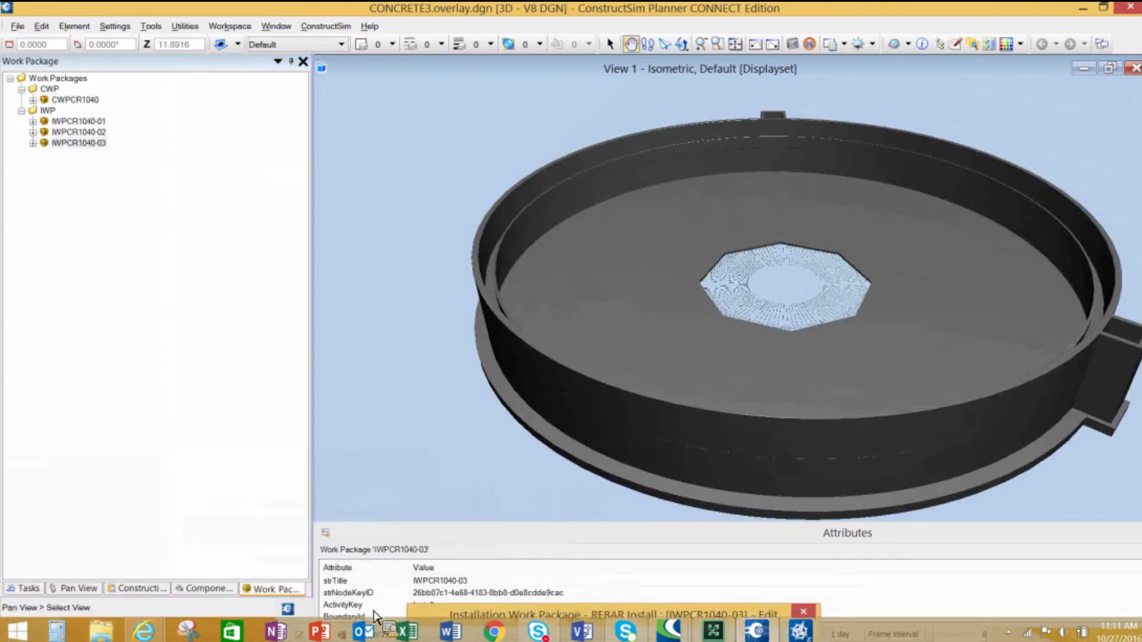
pyautogui.click(215, 595)
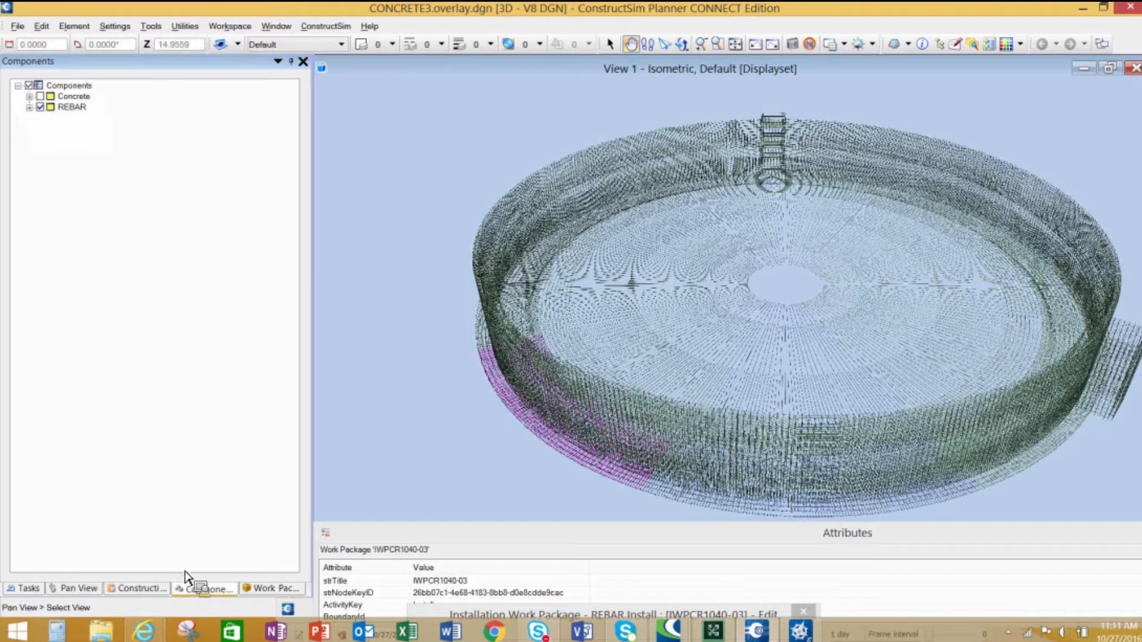
pyautogui.click(271, 589)
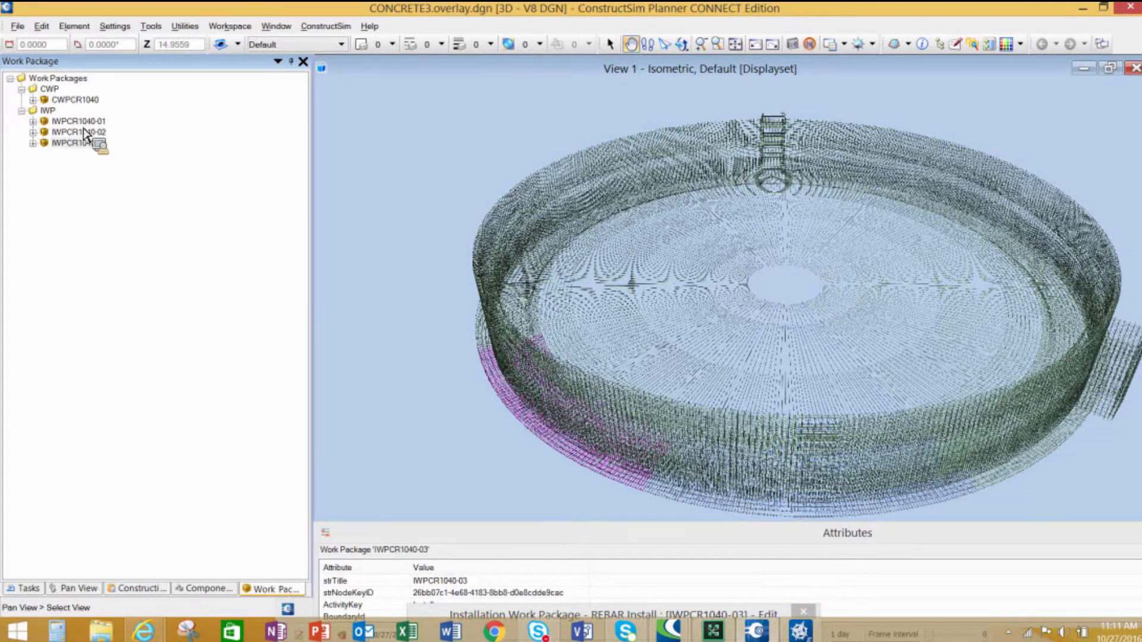
pyautogui.moveTo(75, 126); pyautogui.dragTo(99, 143)
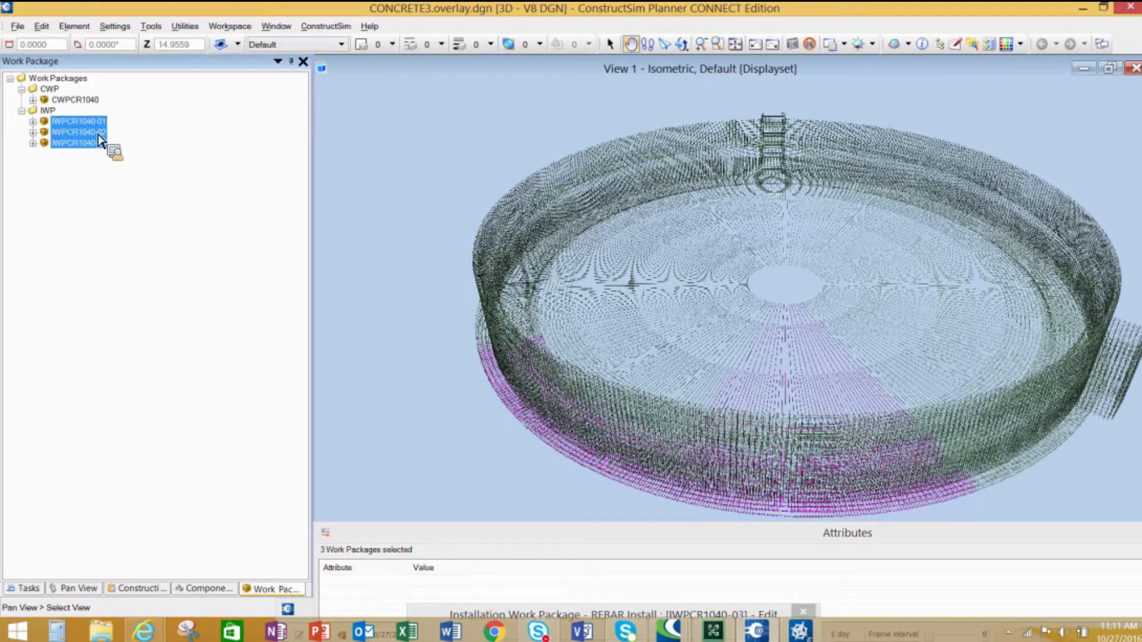
pyautogui.rightClick(94, 132)
pyautogui.click(172, 154)
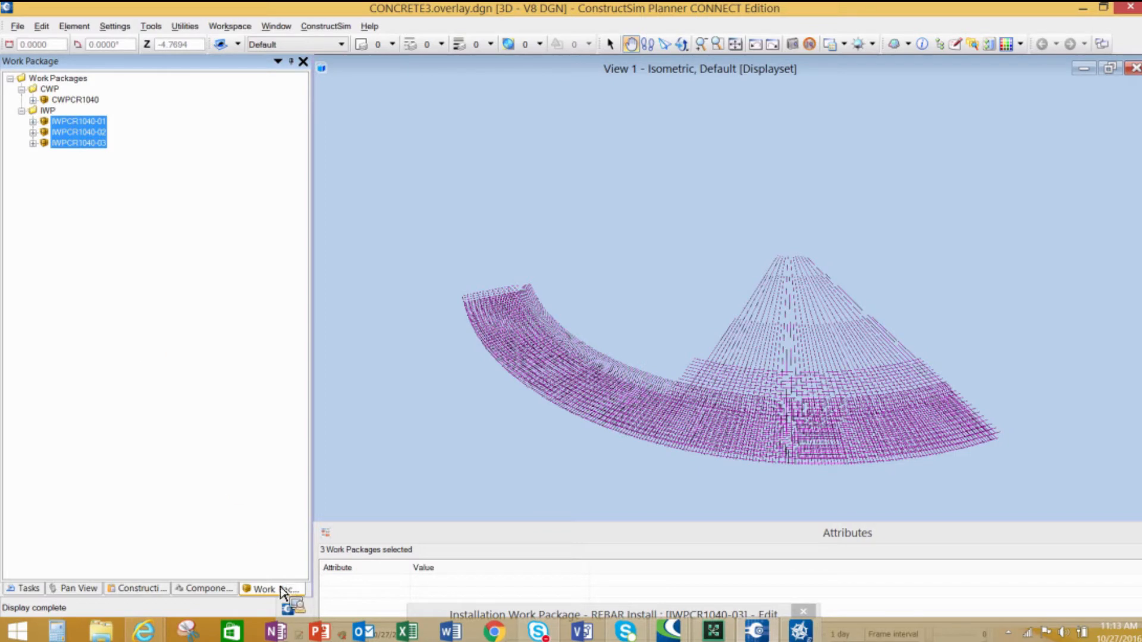
# - Turn the Concrete and REBAR component groups back on so both are displayed
pyautogui.click(225, 592)
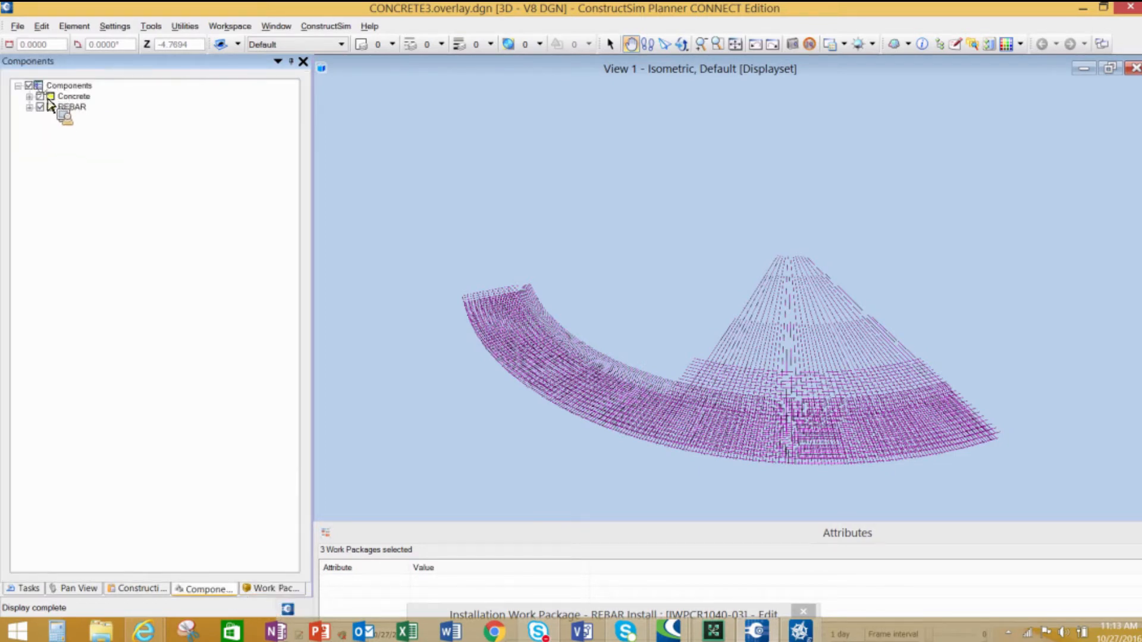
pyautogui.click(41, 96)
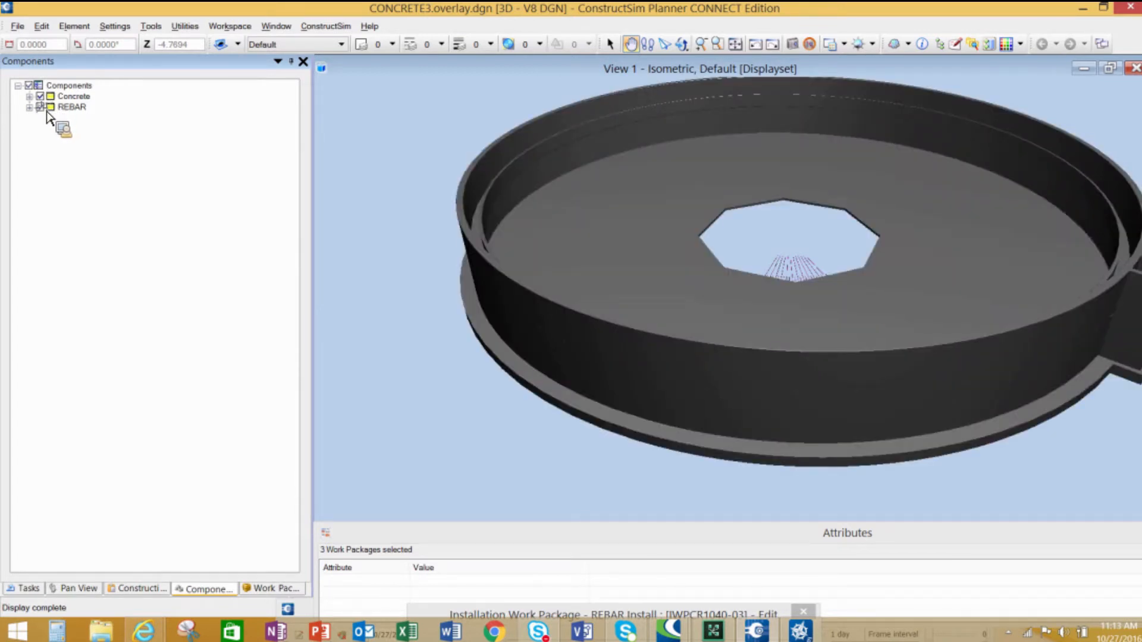
pyautogui.click(41, 107)
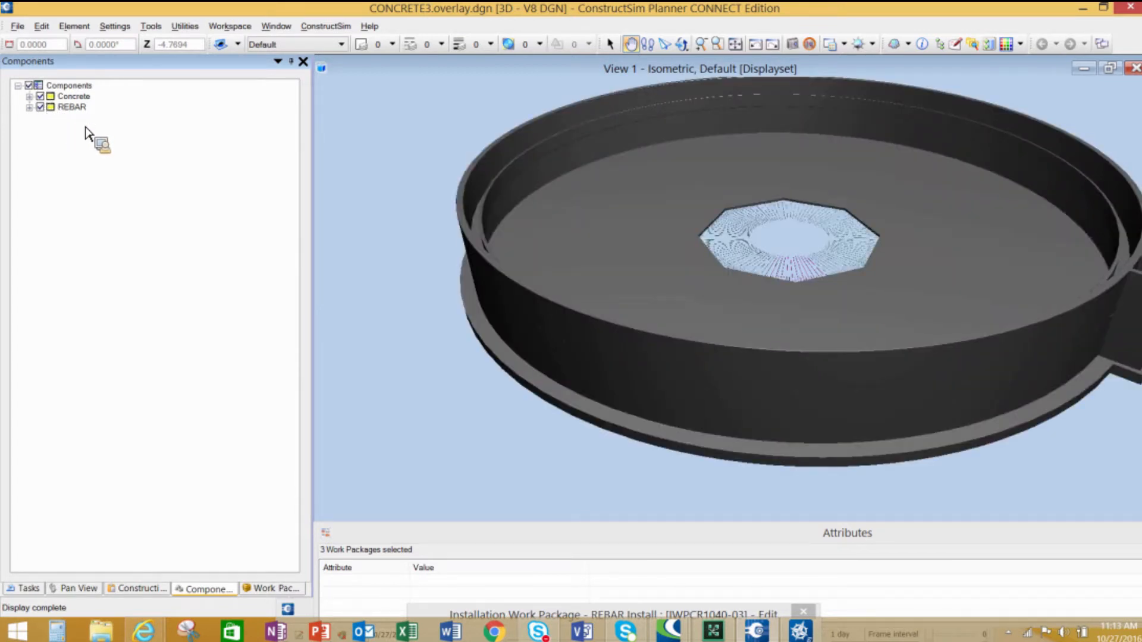
# - Turn the REBAR component group off so only the concrete is displayed
pyautogui.click(40, 107)
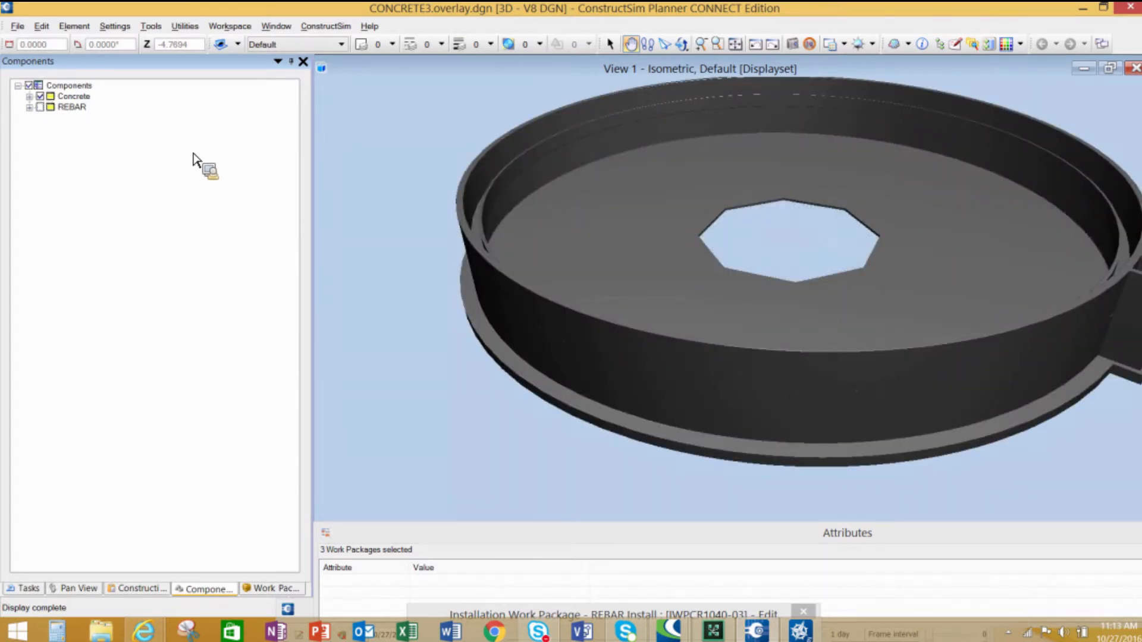
# - Try to create a new IWP work package under the IWP folder
pyautogui.click(277, 589)
pyautogui.click(49, 111)
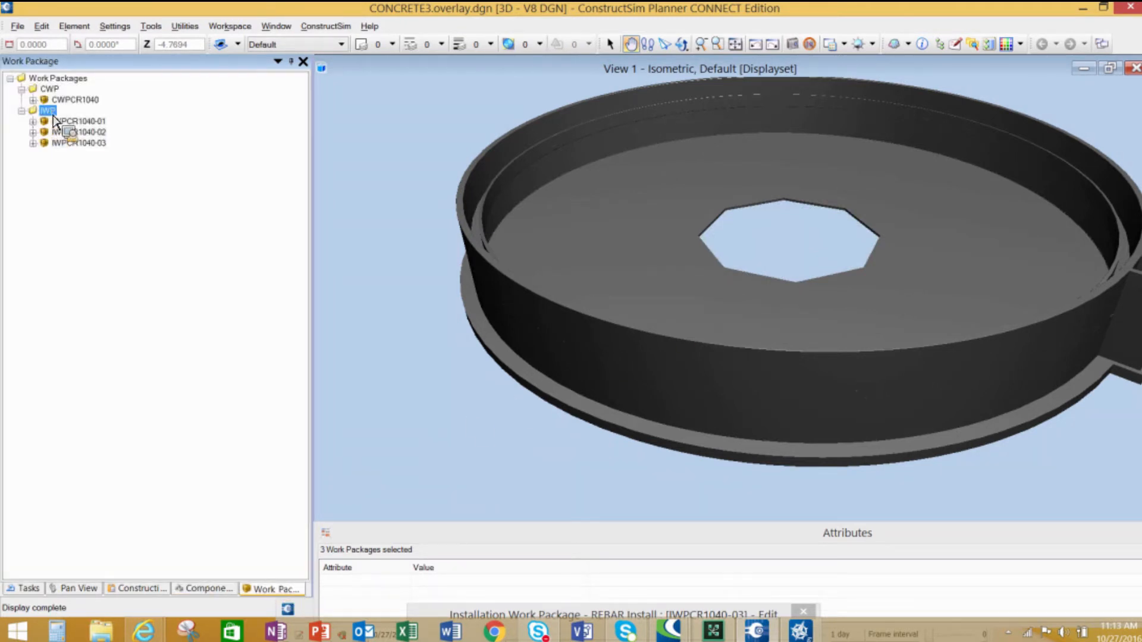
pyautogui.rightClick(53, 117)
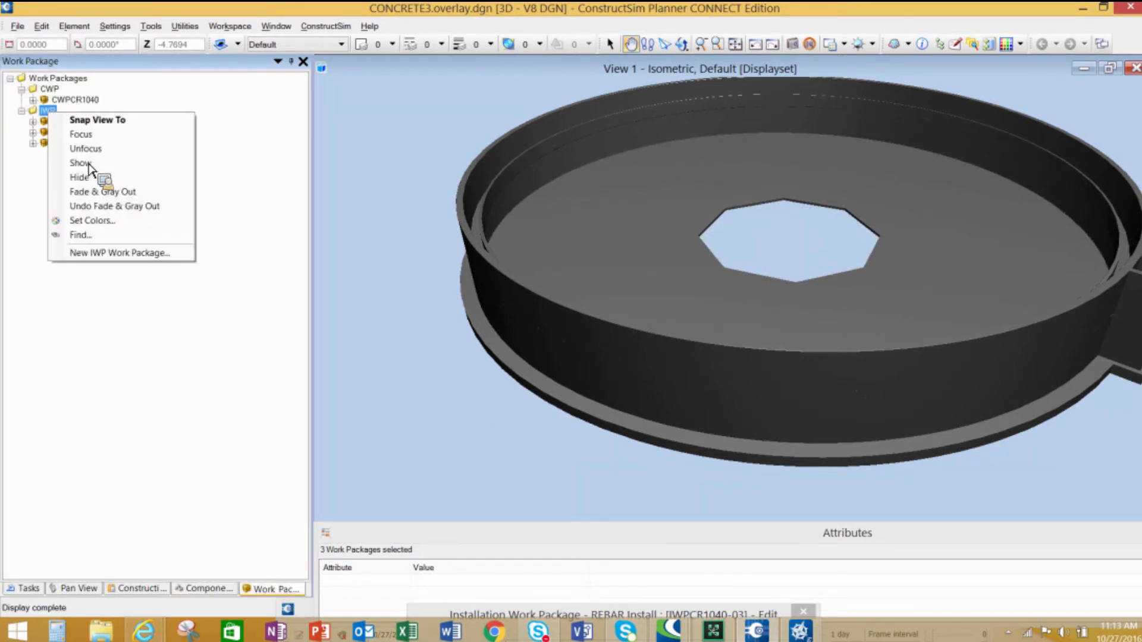
pyautogui.click(92, 257)
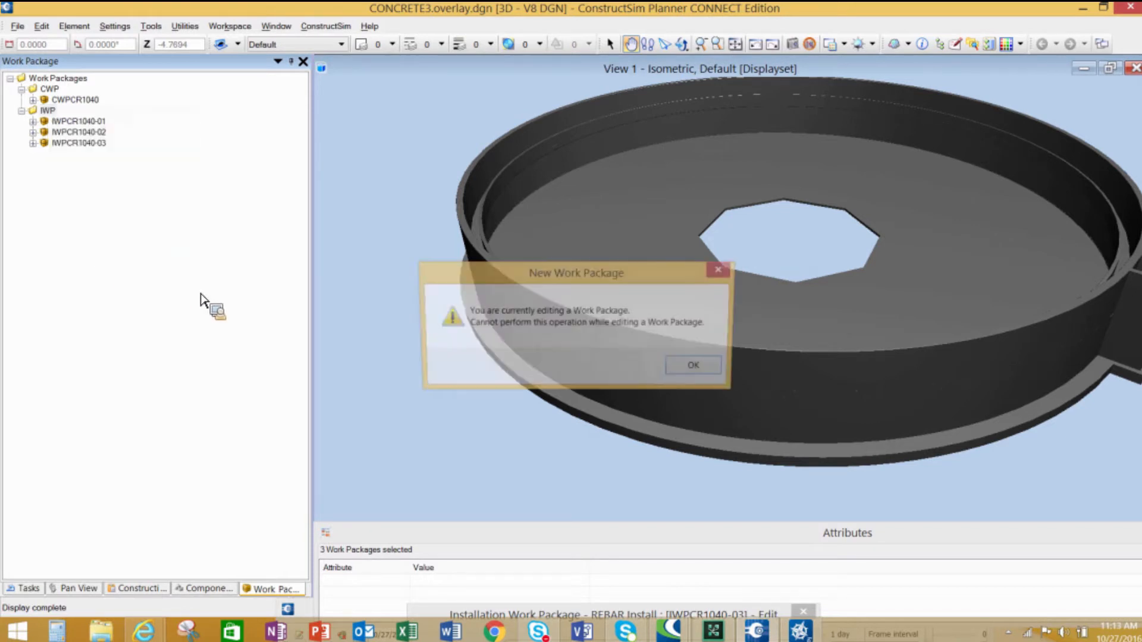
pyautogui.click(710, 373)
# - Close the open IWPCR1040-03 REBAR Install edit window
pyautogui.moveTo(602, 304); pyautogui.dragTo(505, 283)
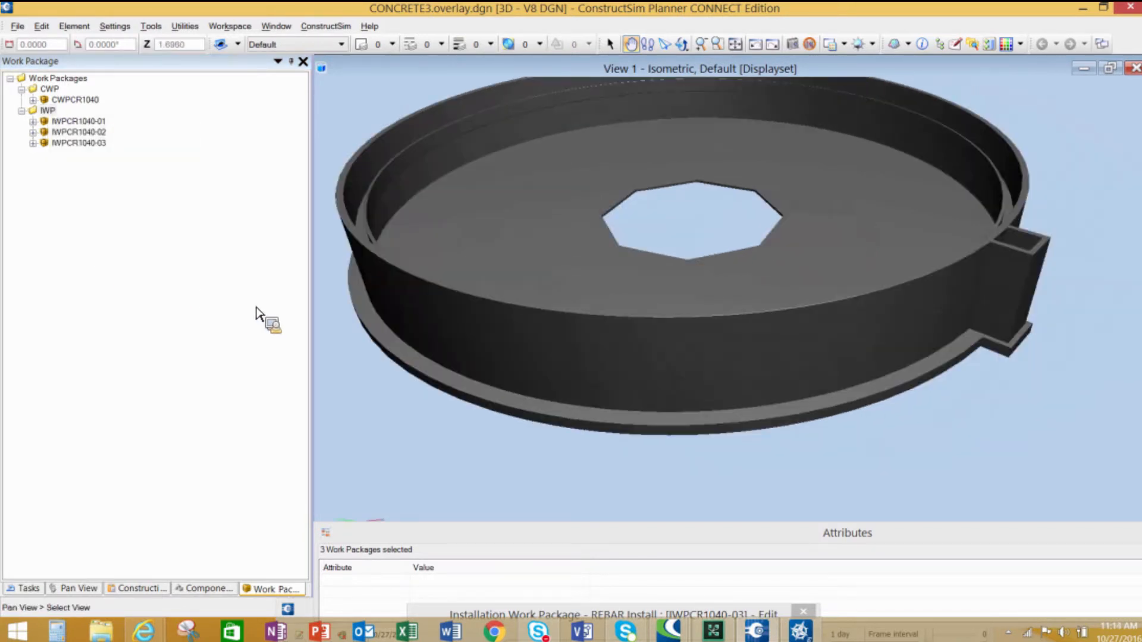
pyautogui.moveTo(467, 363); pyautogui.dragTo(460, 391)
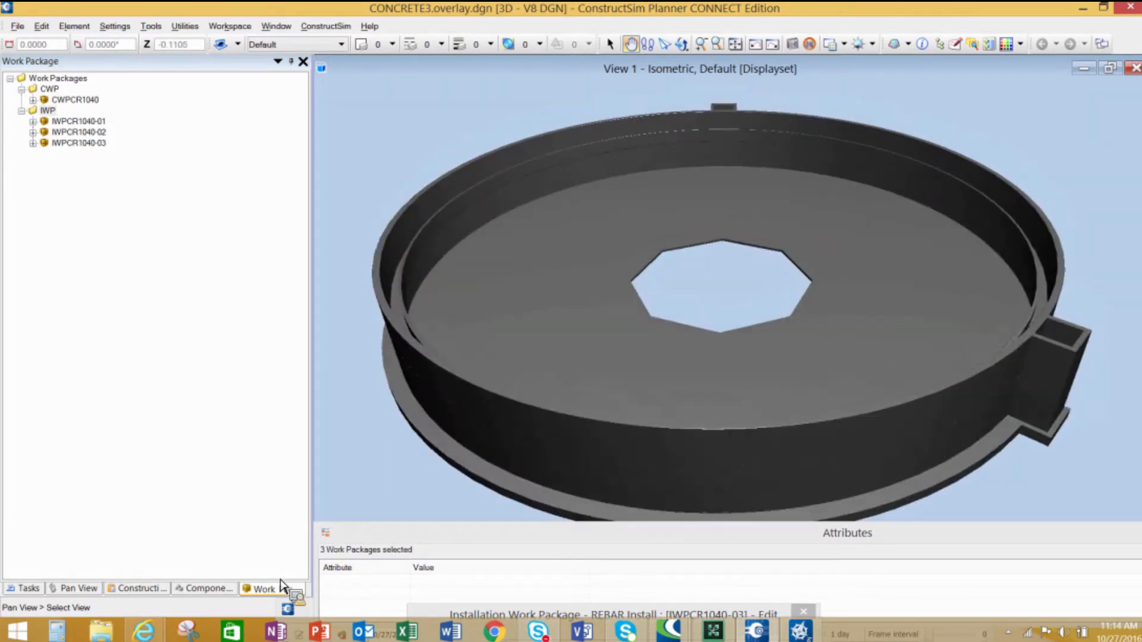
pyautogui.click(554, 616)
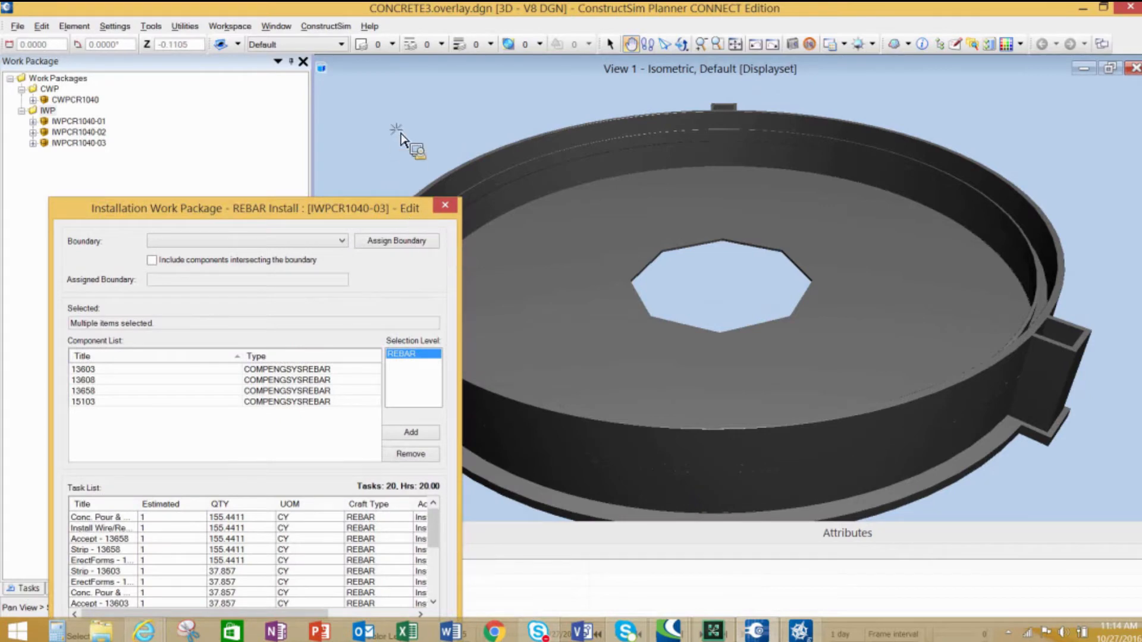
pyautogui.click(439, 108)
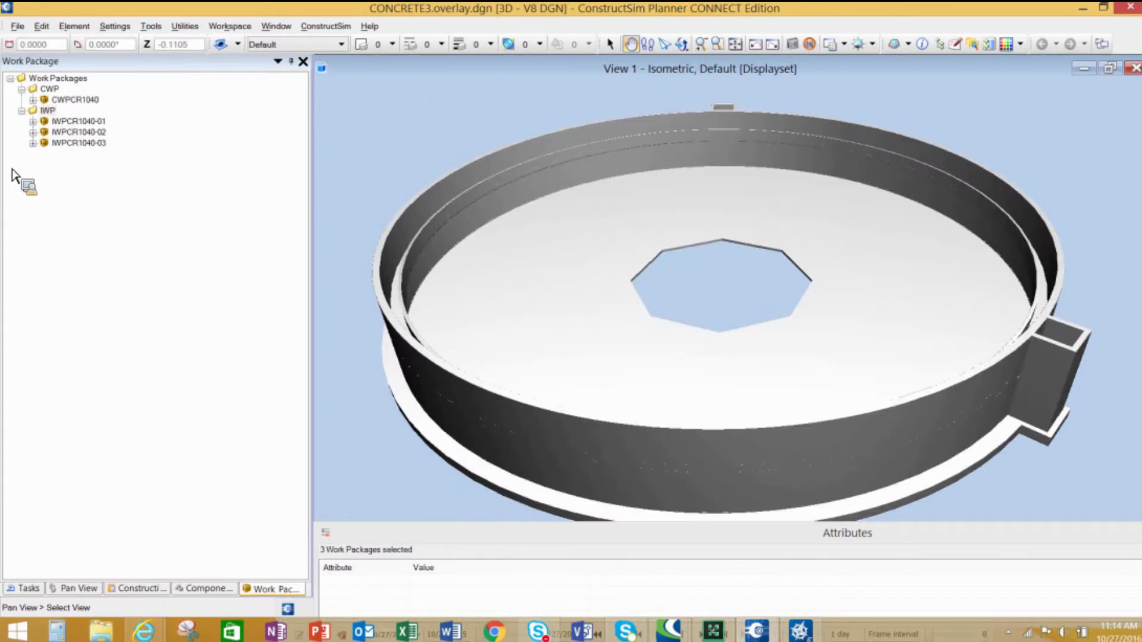
# - Start a new IWP work package under the IWP folder with the Concrete discipline
pyautogui.rightClick(52, 111)
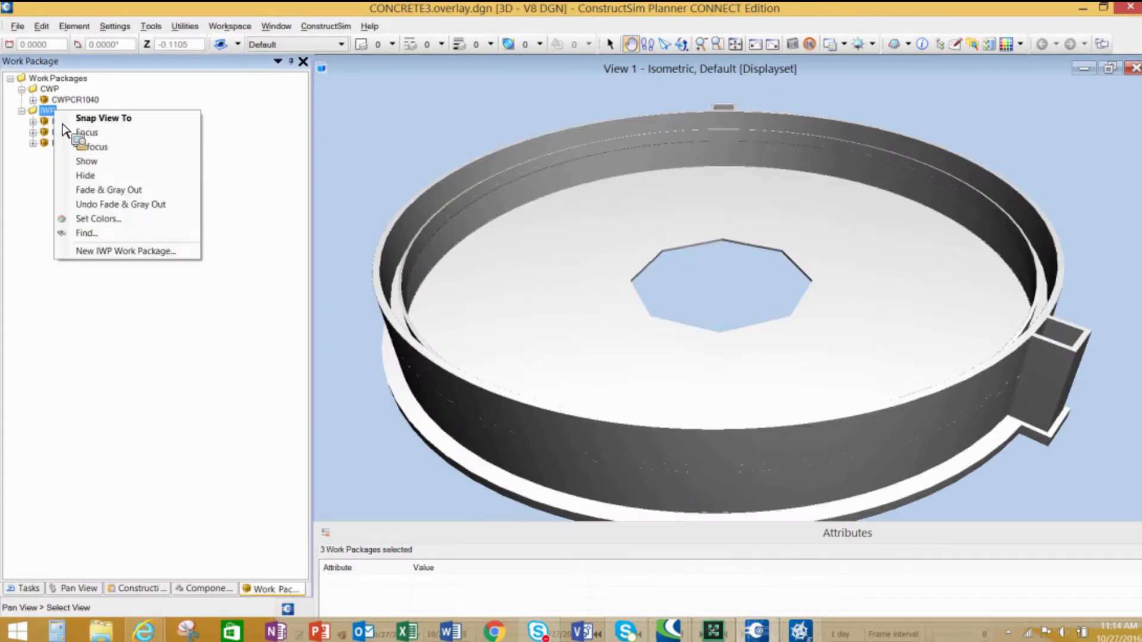
pyautogui.click(121, 256)
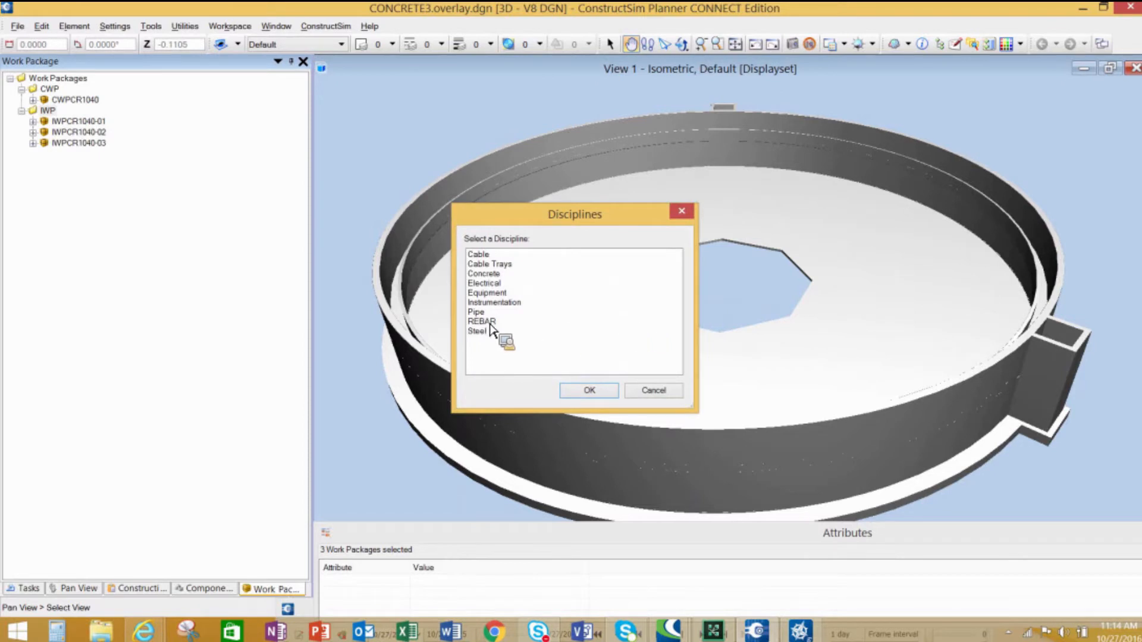
pyautogui.click(486, 273)
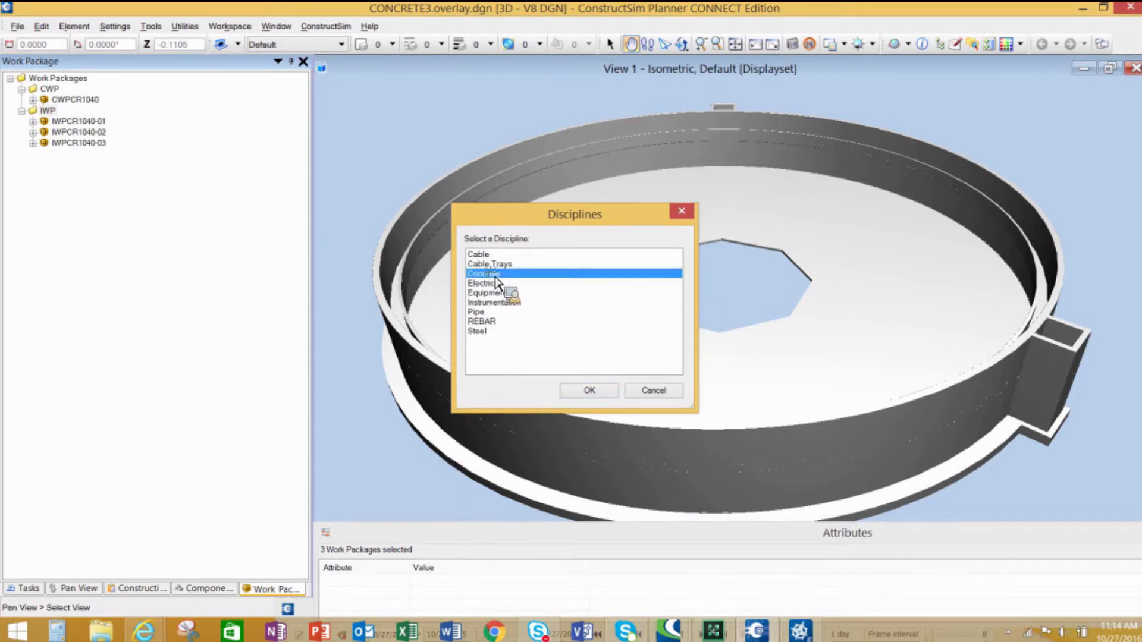
pyautogui.click(605, 384)
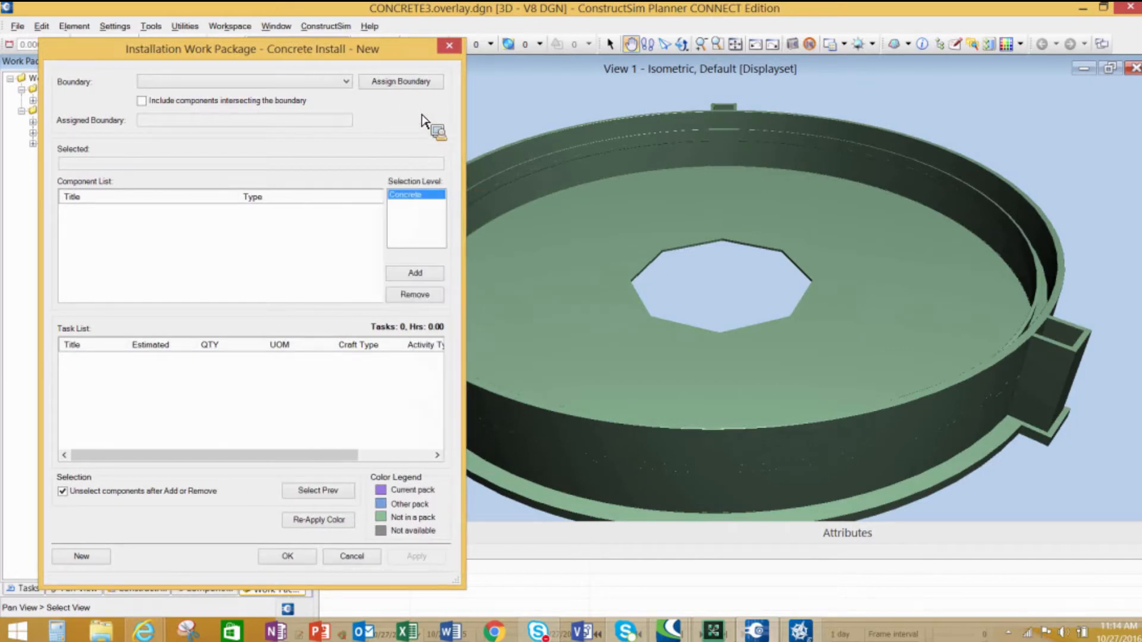
# - Pick floor slab segment 13602 in the model and add it to the new concrete package
pyautogui.moveTo(370, 47); pyautogui.dragTo(327, 50)
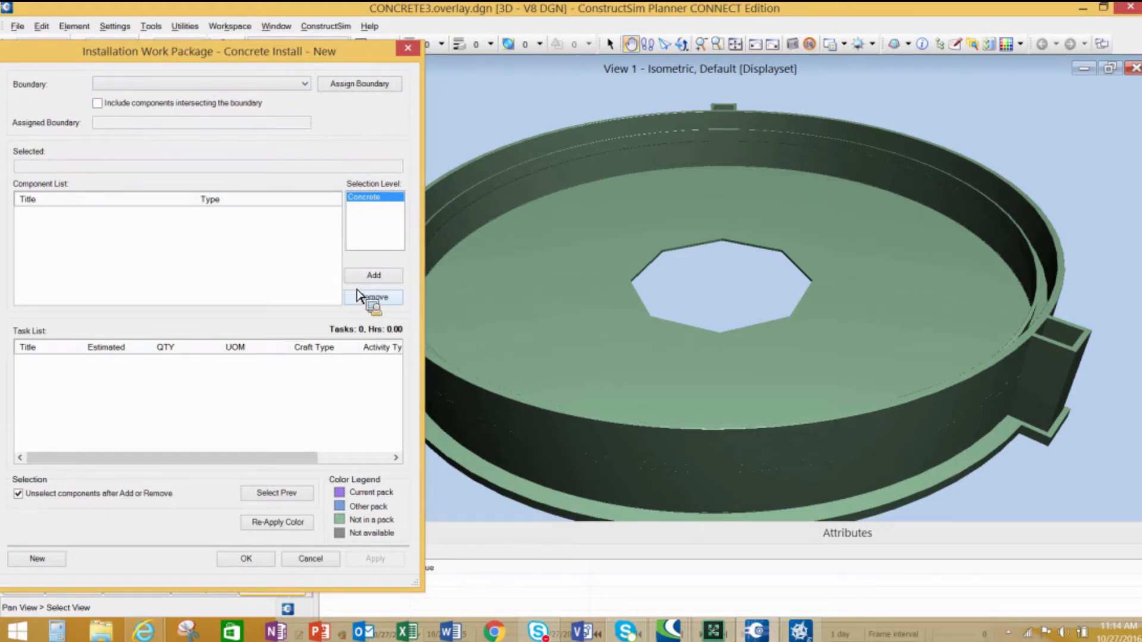
pyautogui.click(609, 45)
pyautogui.click(573, 407)
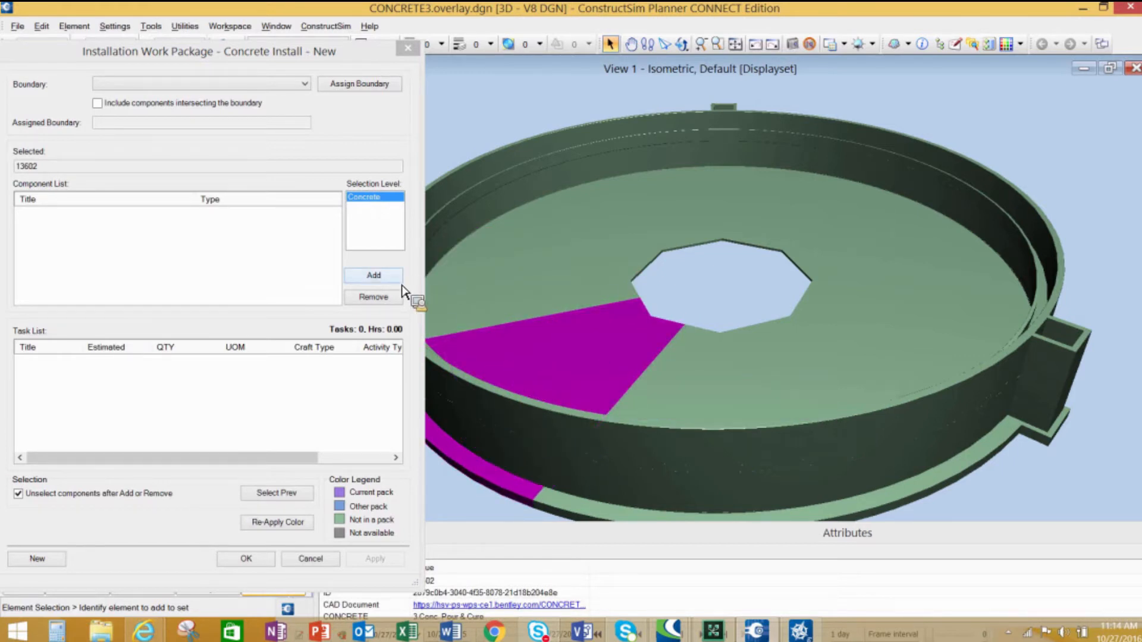
pyautogui.click(383, 278)
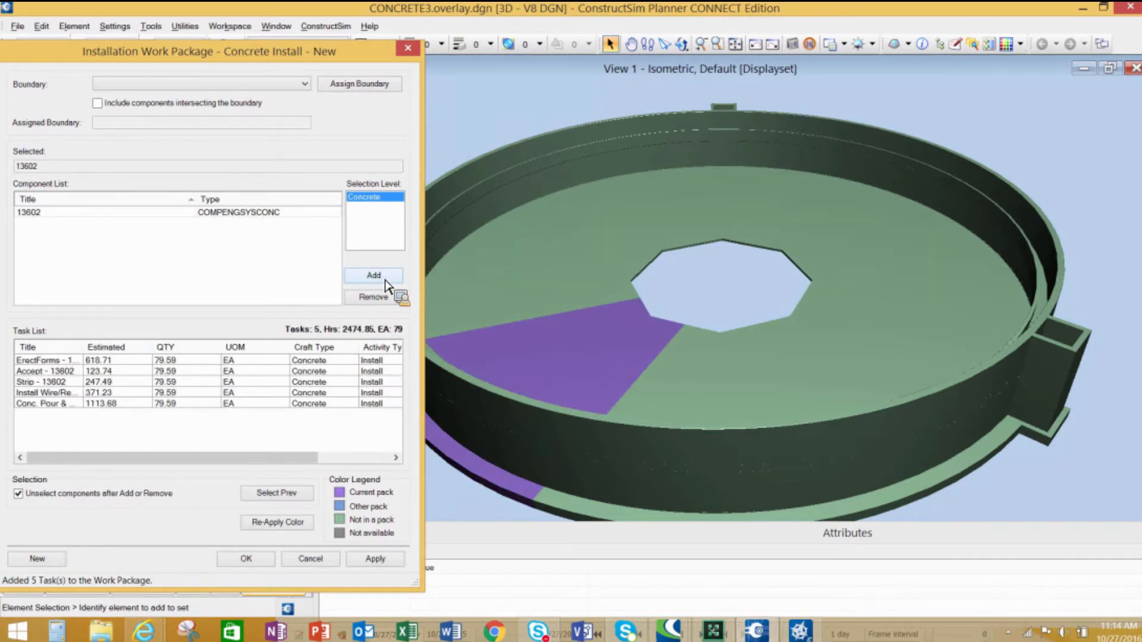
# - Add slab segments 14699, 13612 and 14707 to the package by picking each and adding it
pyautogui.moveTo(358, 57); pyautogui.dragTo(362, 49)
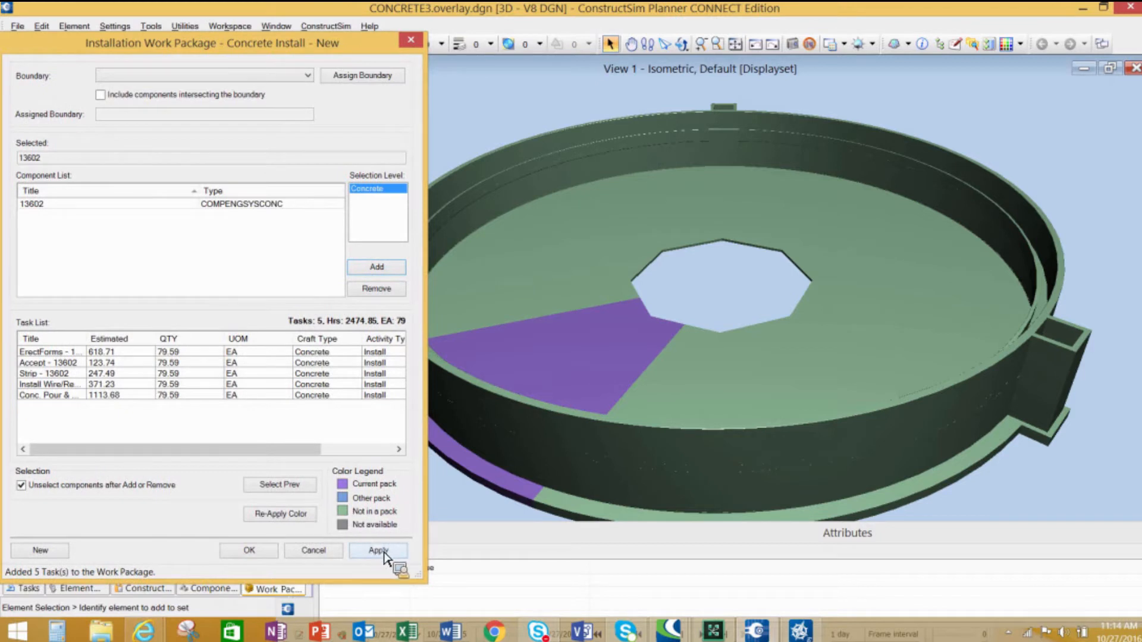
pyautogui.click(664, 413)
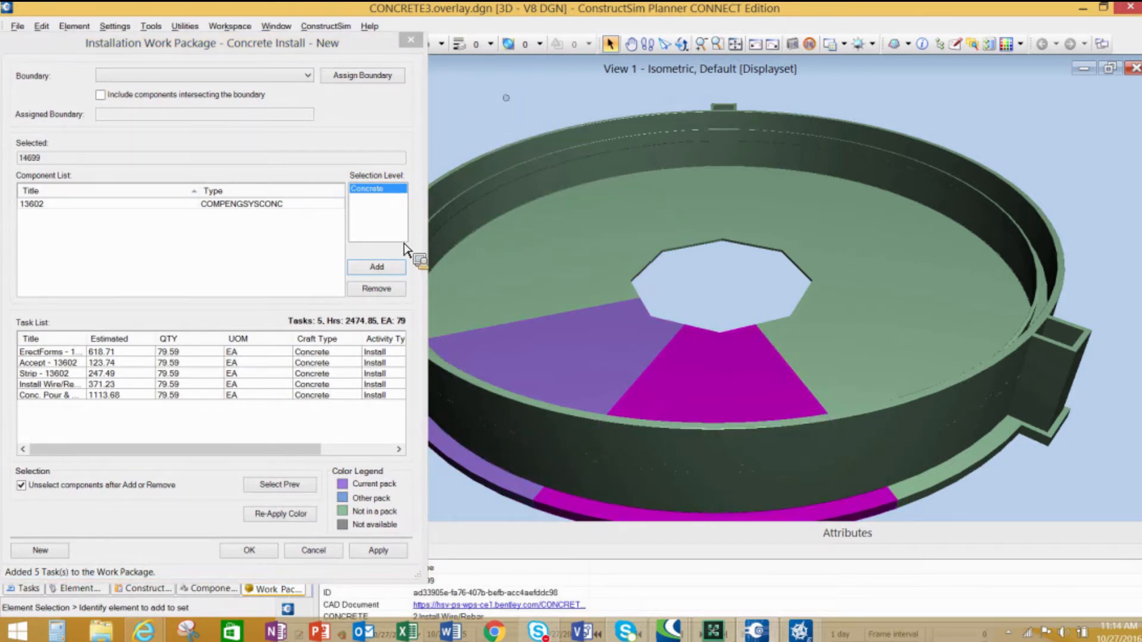
pyautogui.click(384, 269)
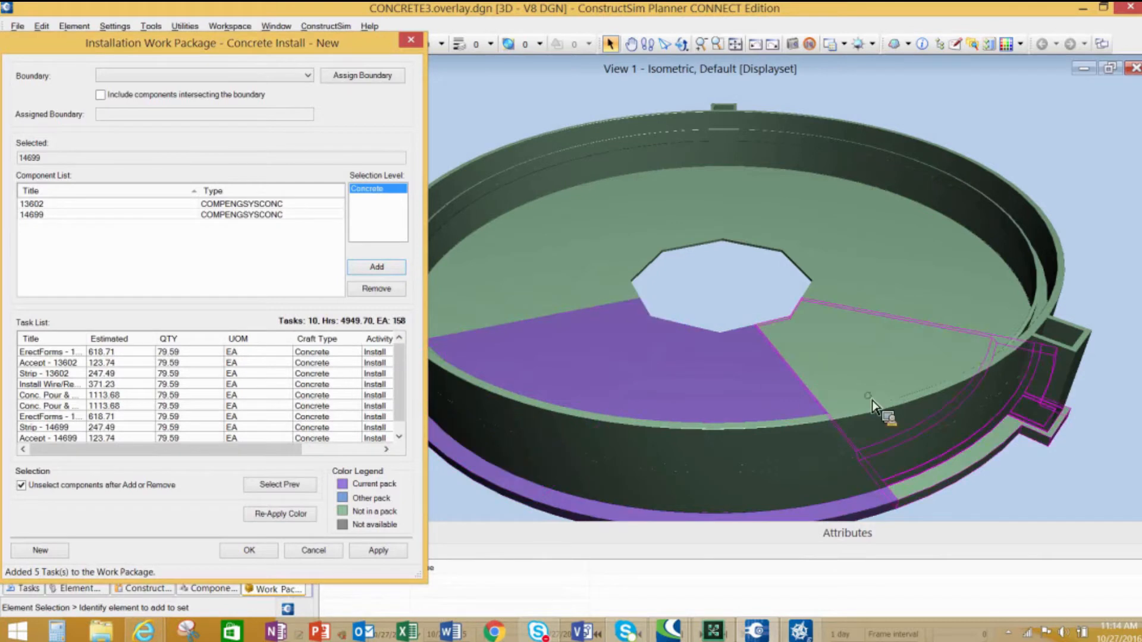
pyautogui.click(872, 403)
pyautogui.click(381, 268)
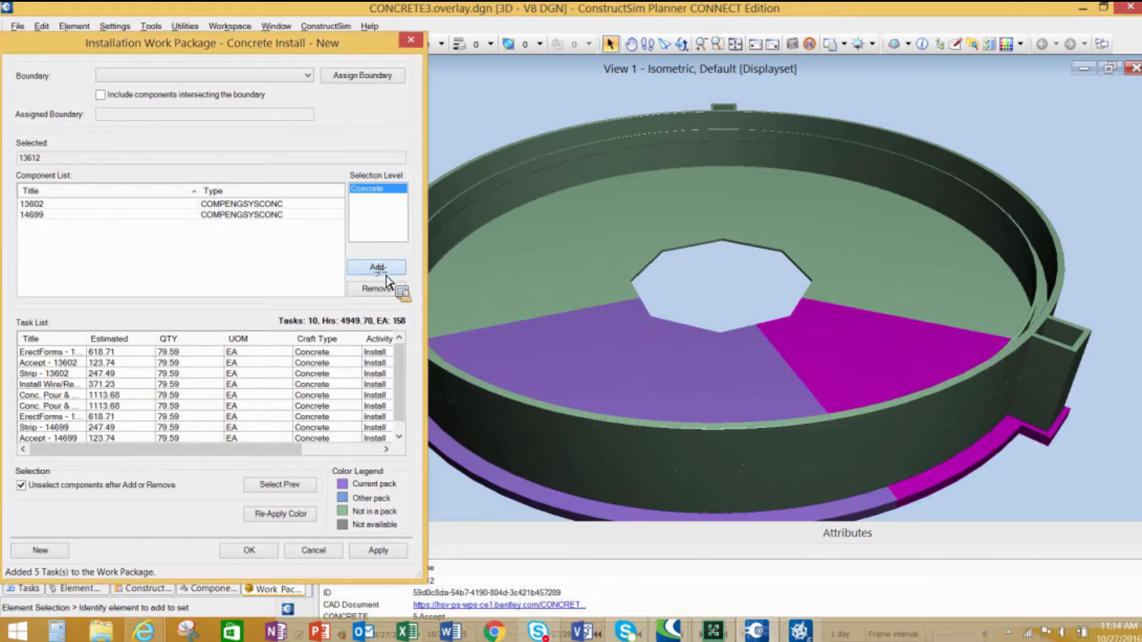
pyautogui.click(959, 308)
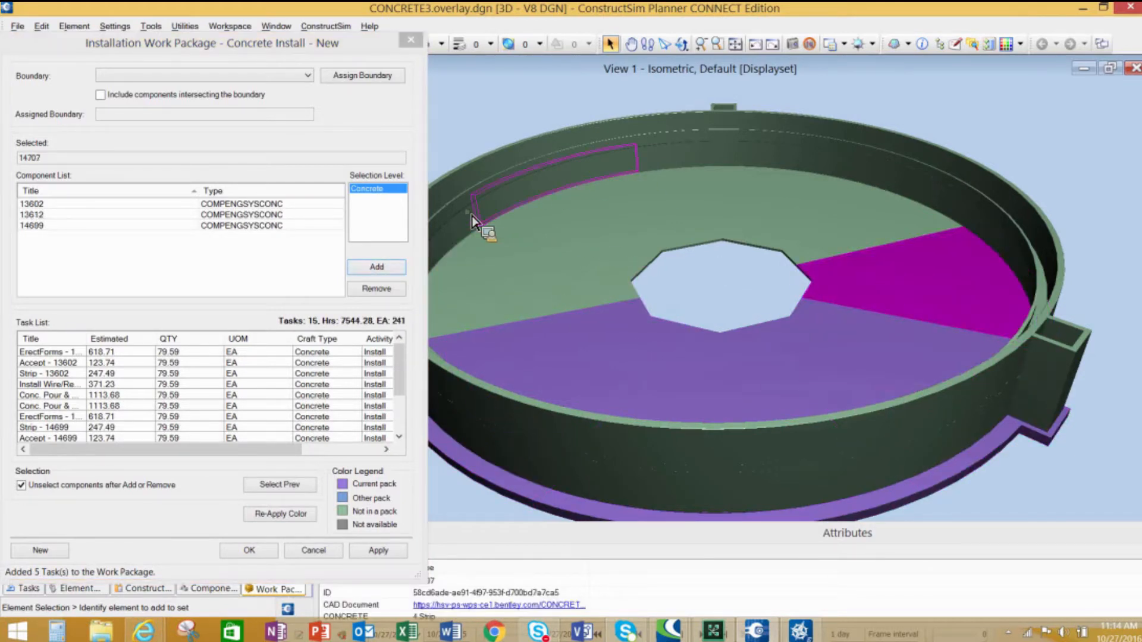
pyautogui.click(379, 267)
# - Add the remaining slab segments 12800, 14655, 13592 and 14692 so the whole floor slab is in the package
pyautogui.click(808, 236)
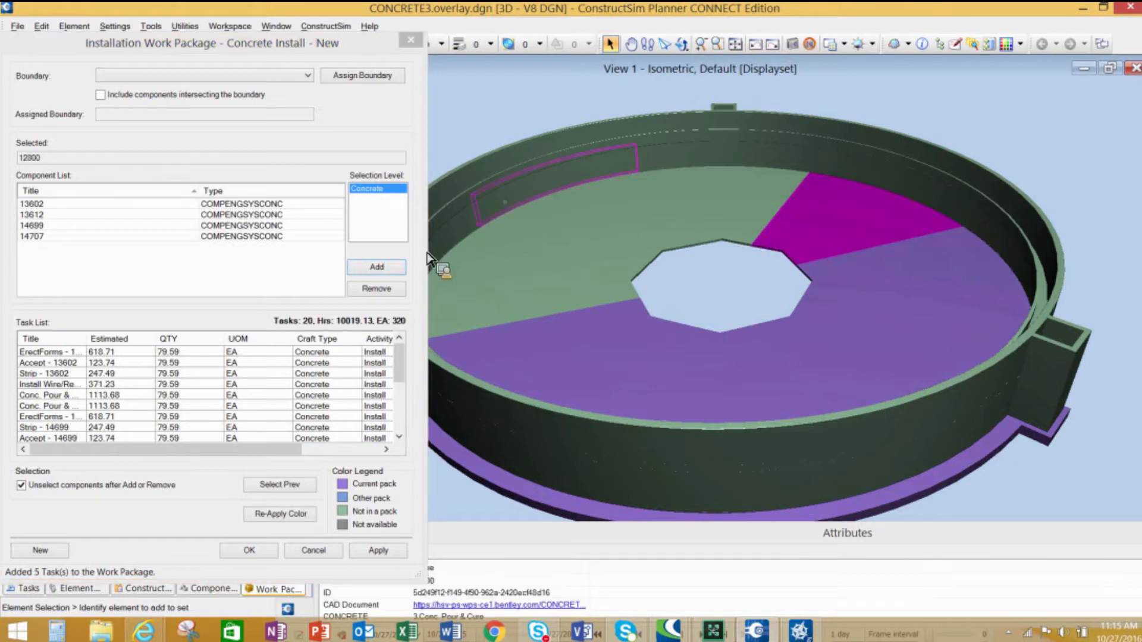
pyautogui.click(389, 271)
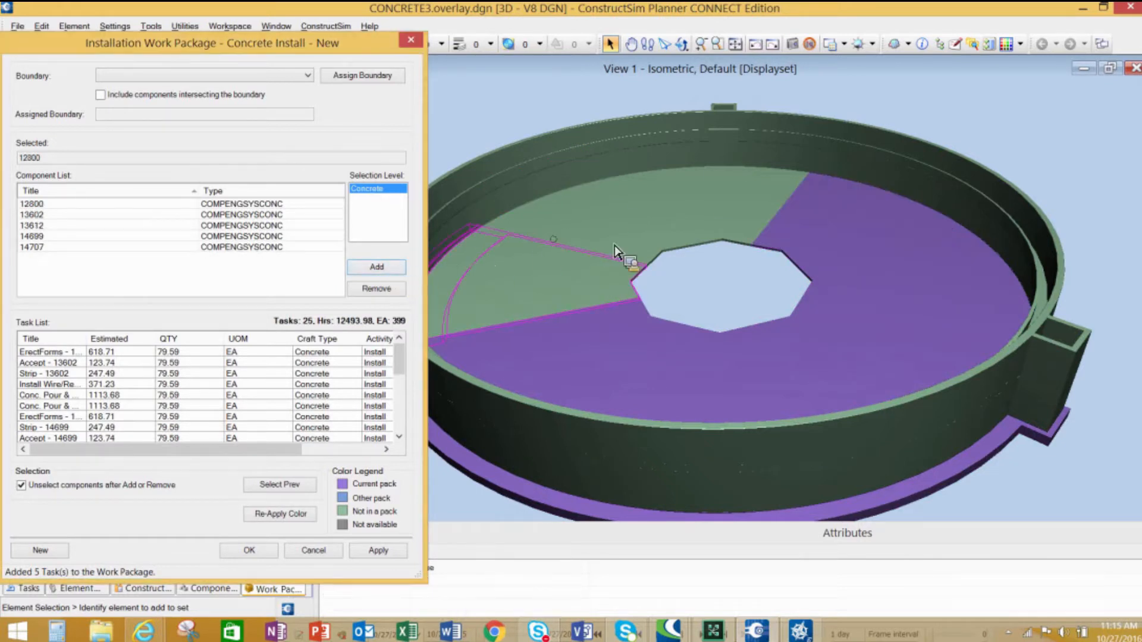
pyautogui.click(714, 235)
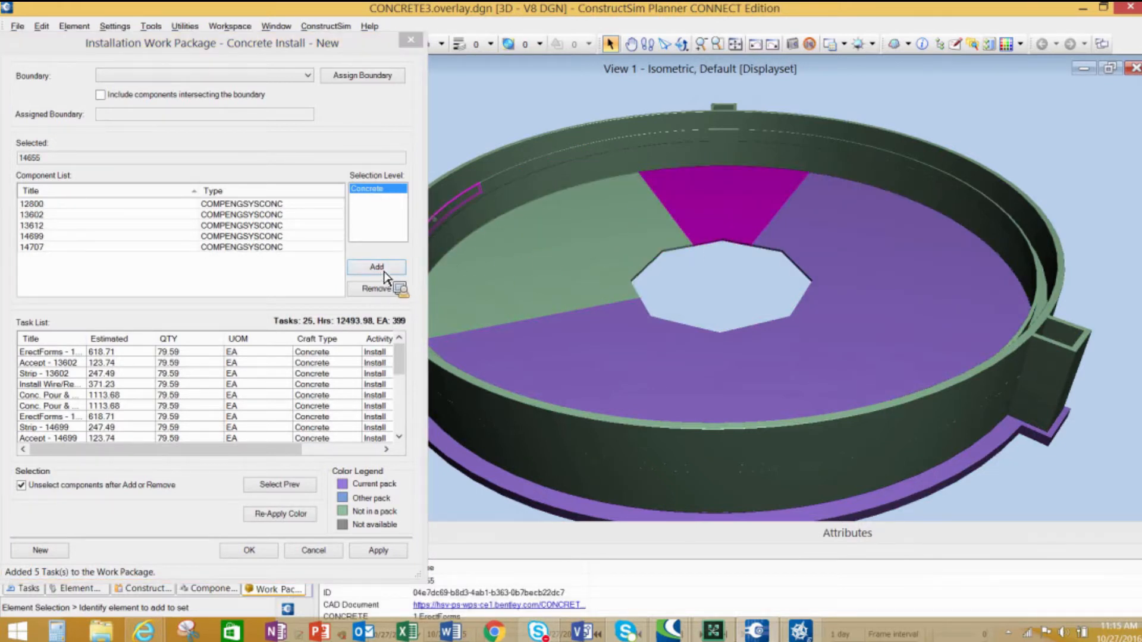
pyautogui.click(589, 226)
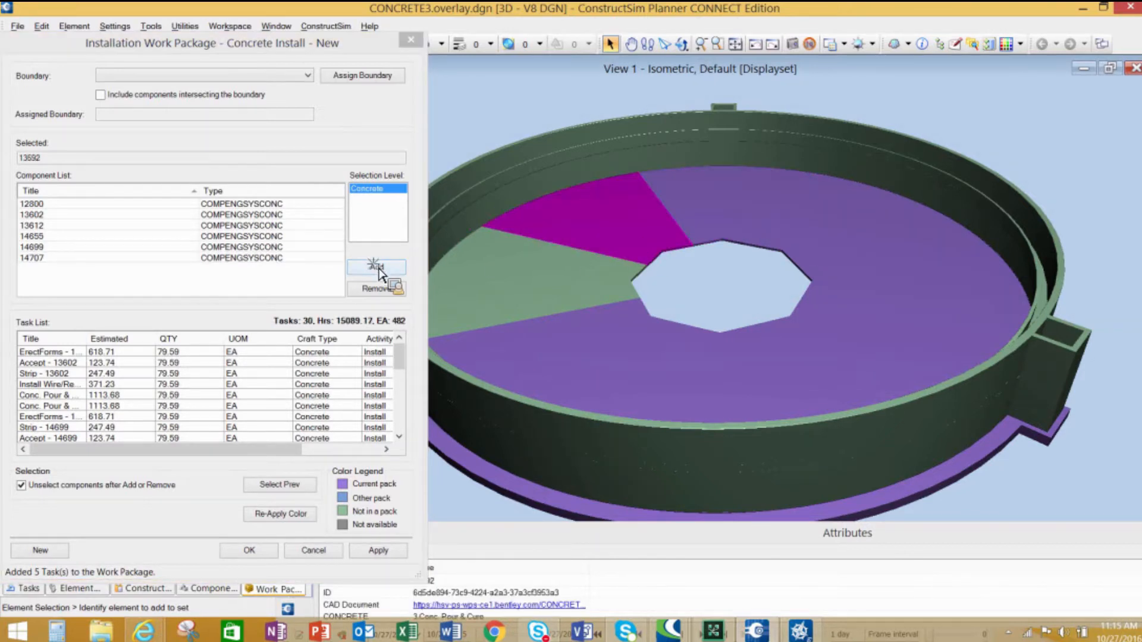
pyautogui.click(377, 267)
pyautogui.click(586, 286)
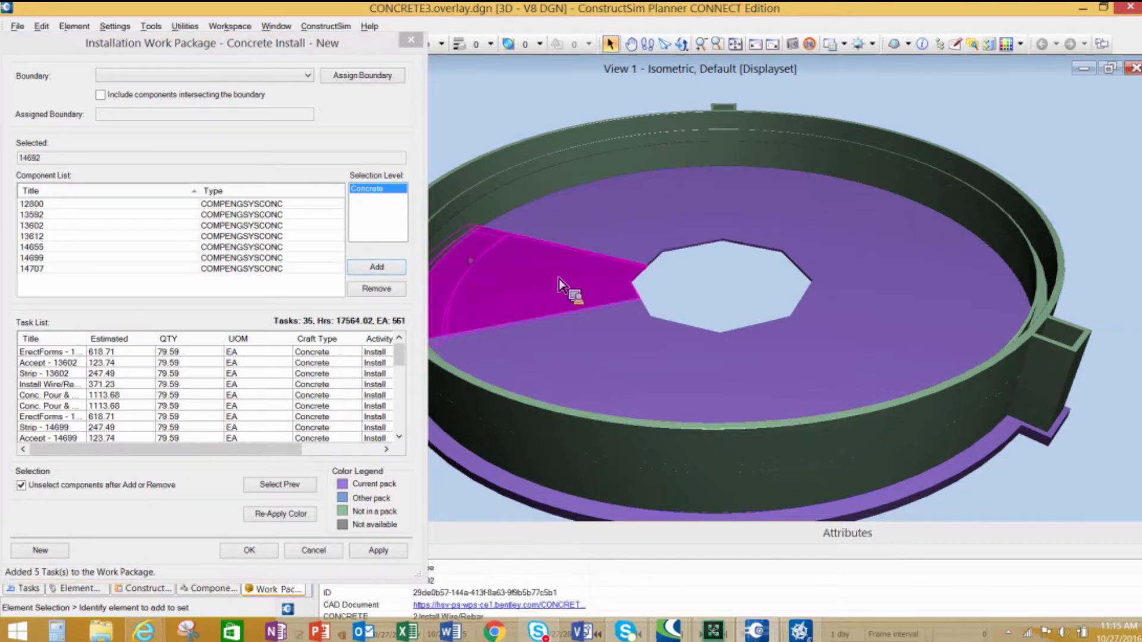
pyautogui.click(390, 269)
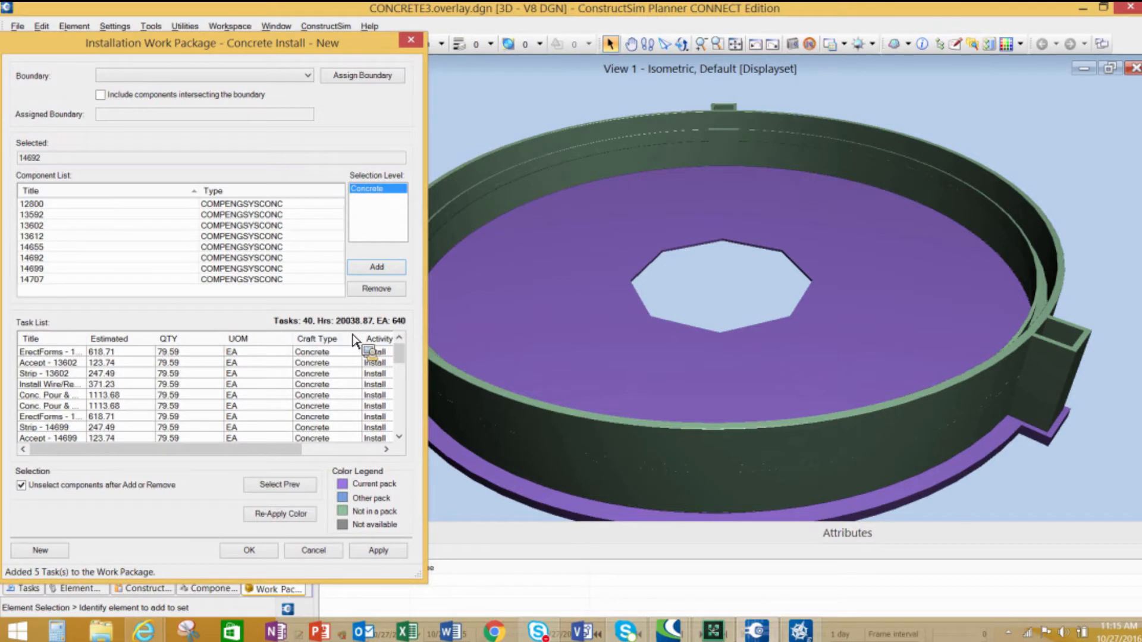
# - Apply the new concrete installation work package and save it with the title IWPC1041-01
pyautogui.click(367, 54)
pyautogui.moveTo(366, 54); pyautogui.dragTo(392, 27)
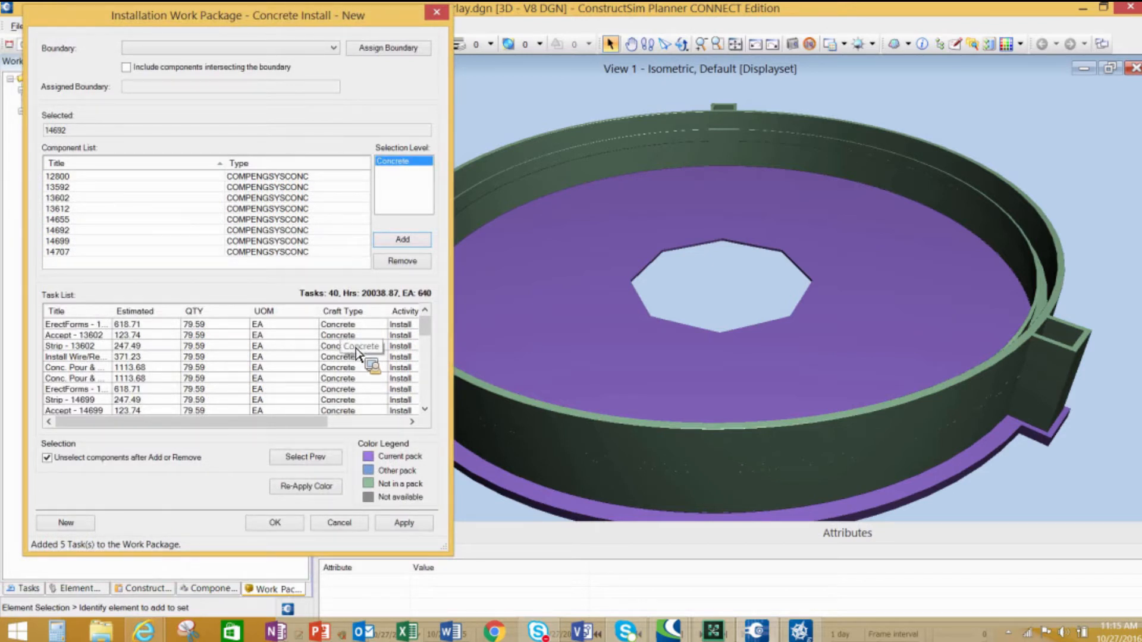
pyautogui.click(418, 526)
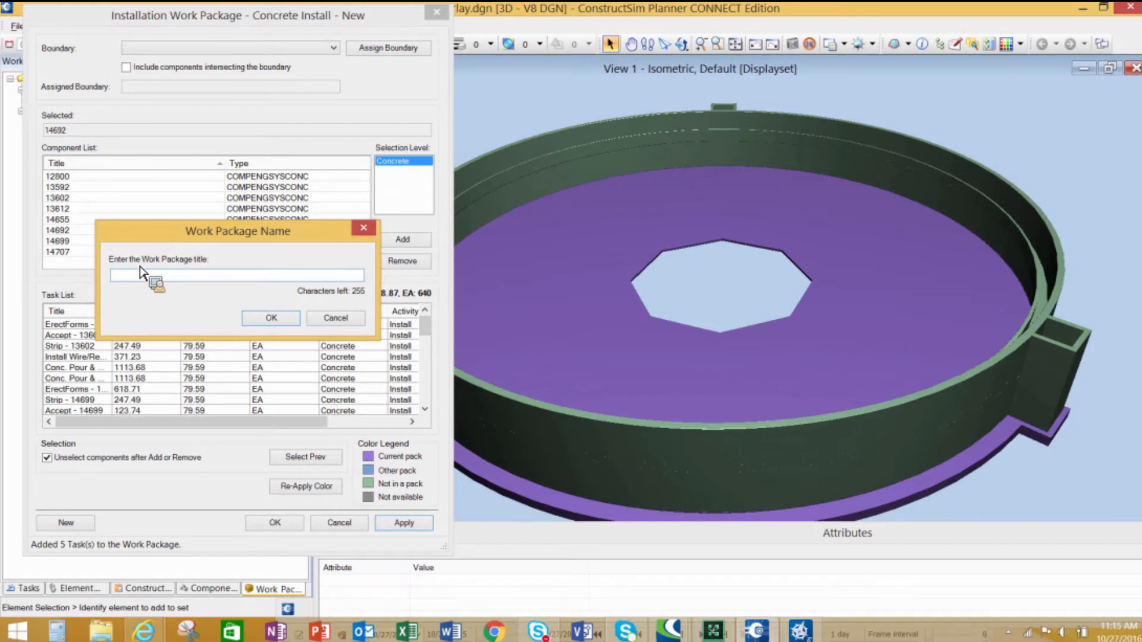
pyautogui.write('C')
pyautogui.write('WP')
pyautogui.write('C10')
pyautogui.write('41-01')
pyautogui.click(272, 318)
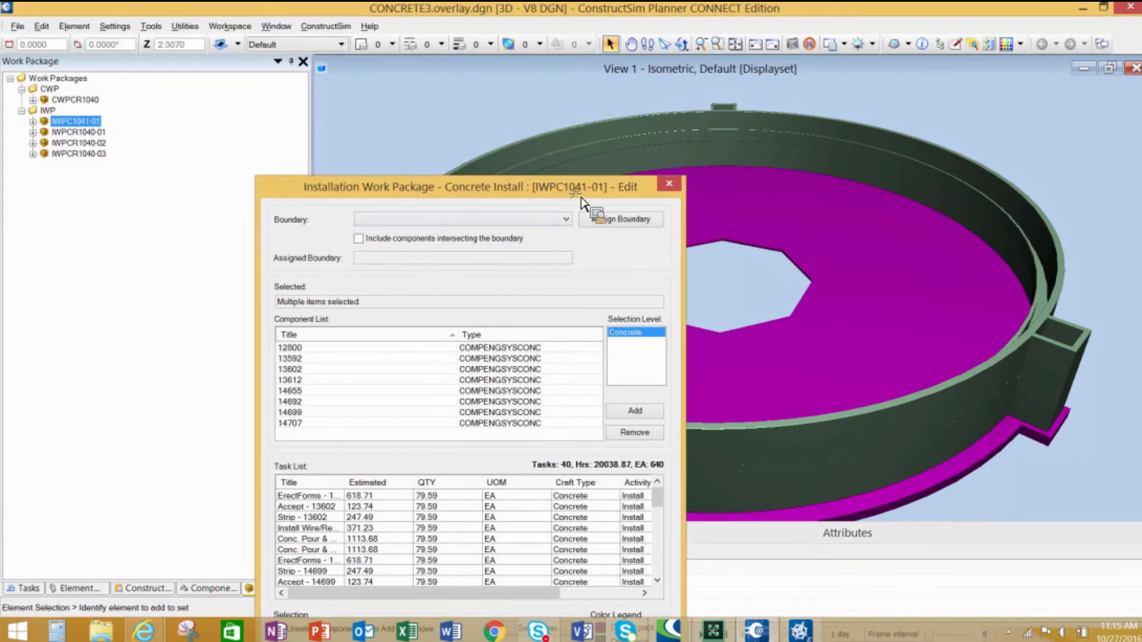
# - Close the IWPC1041-01 Concrete Install edit window
pyautogui.moveTo(561, 194); pyautogui.dragTo(402, 169)
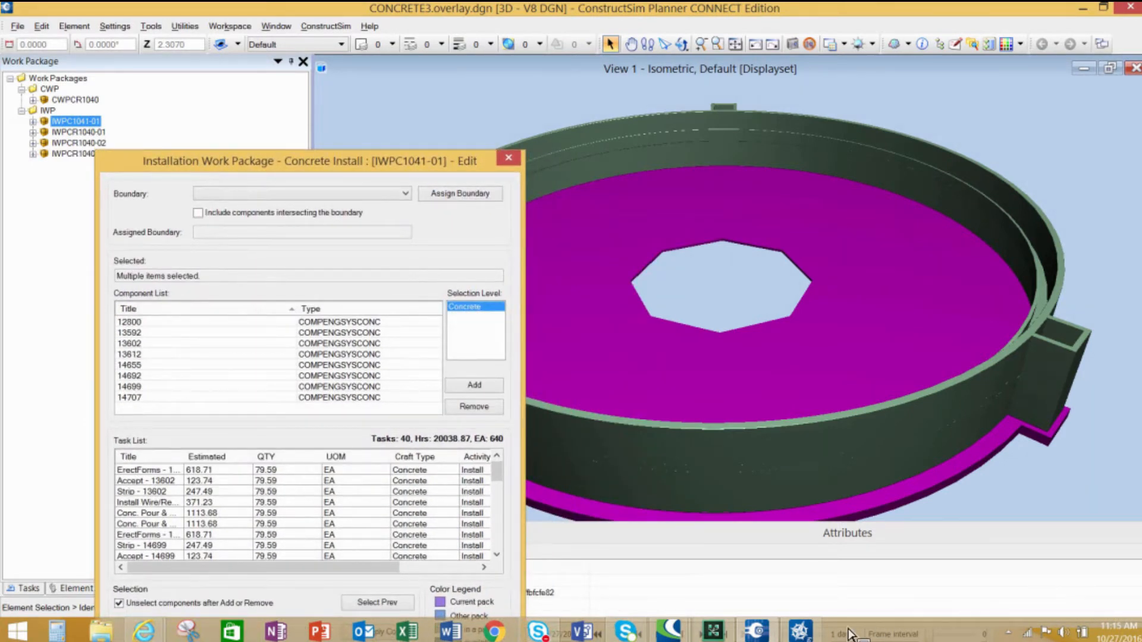
pyautogui.click(720, 632)
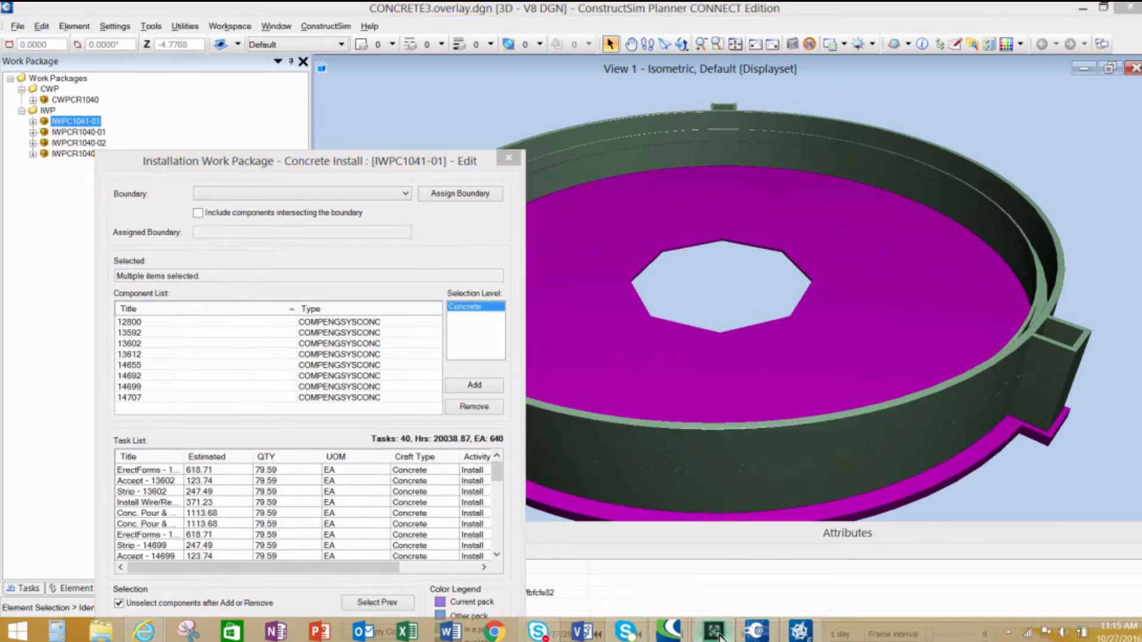
pyautogui.click(1083, 9)
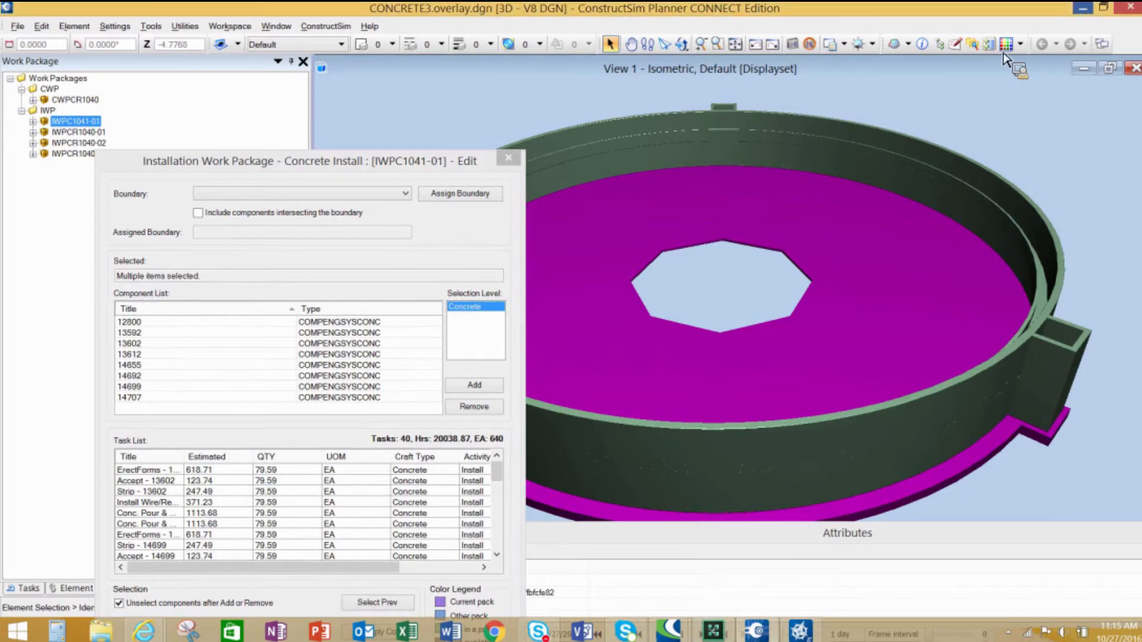
pyautogui.click(1087, 6)
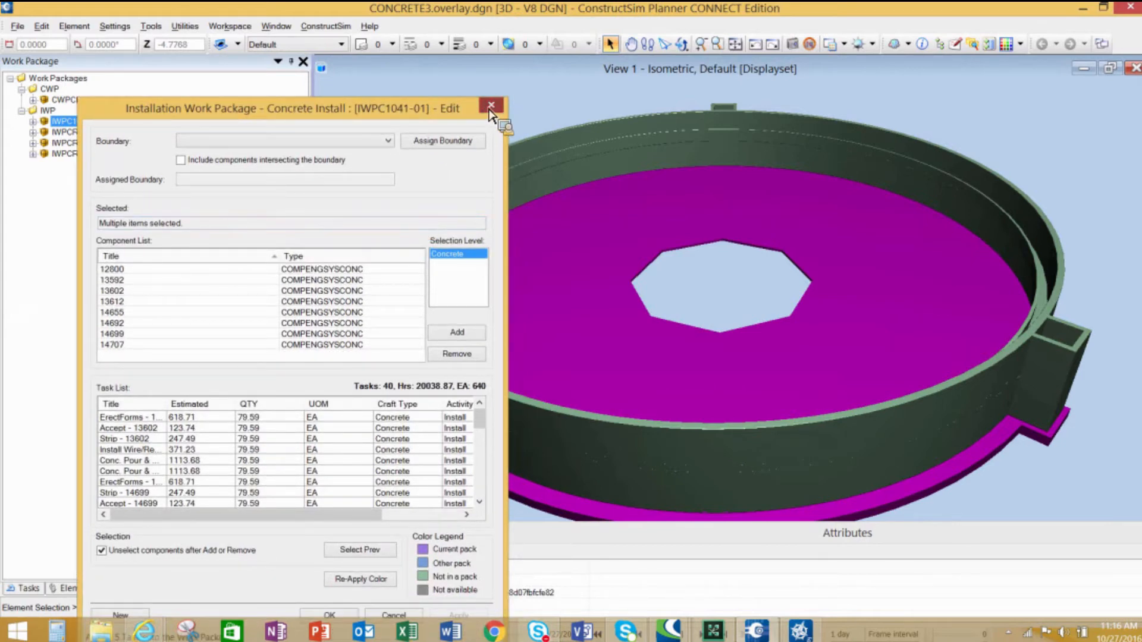
pyautogui.click(491, 106)
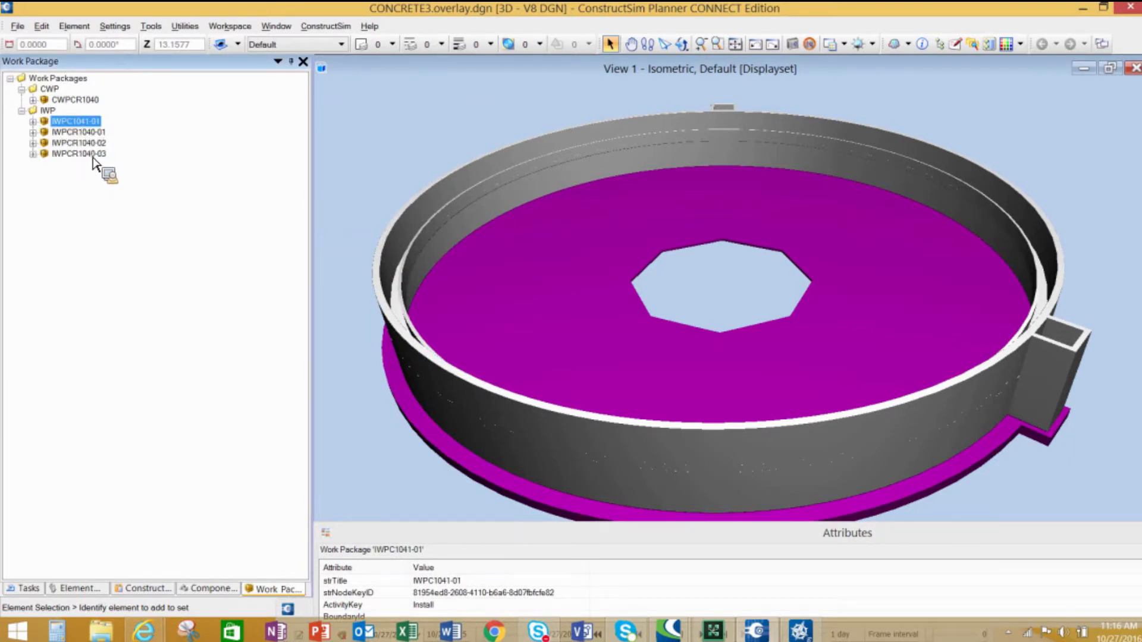
pyautogui.click(336, 31)
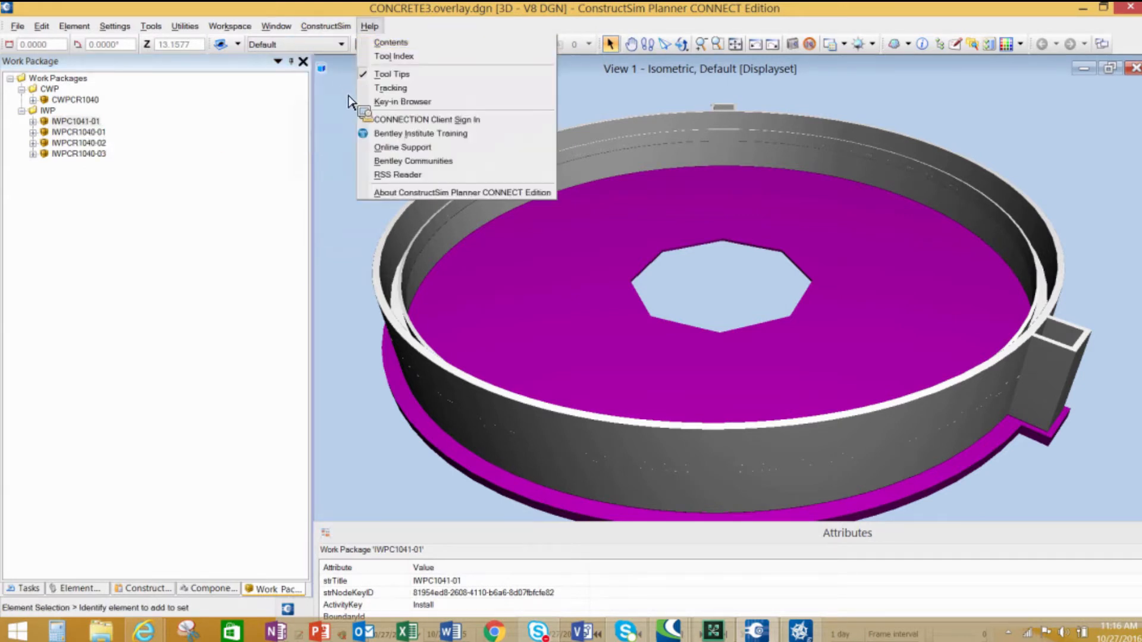
# - Synchronize the project with the server, entering the account password and agreeing to save and restart
pyautogui.moveTo(326, 26)
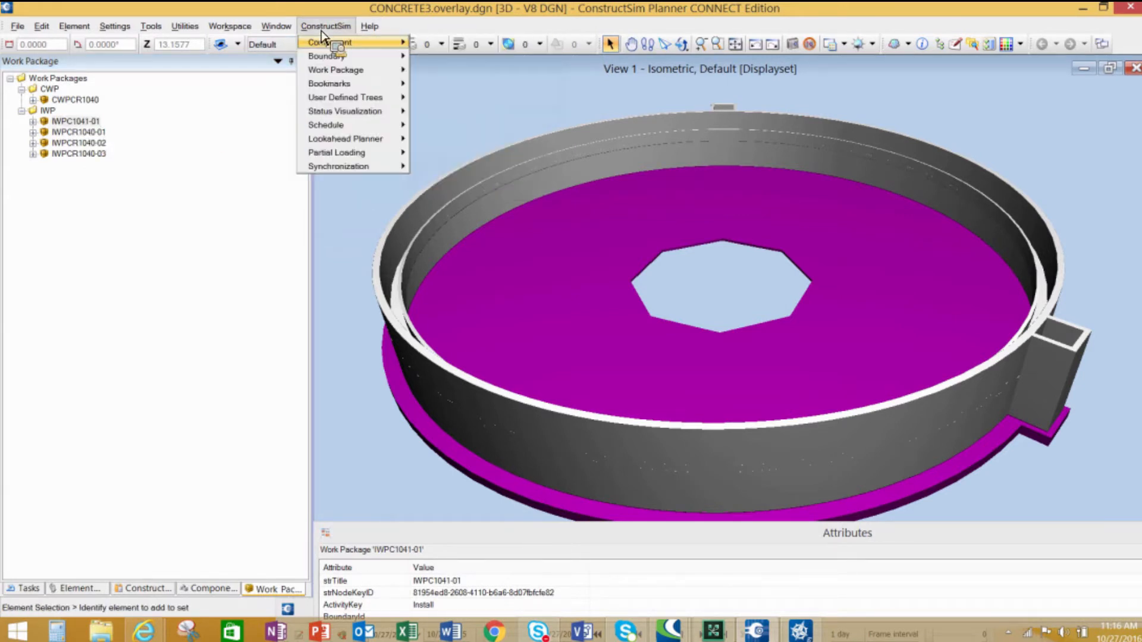
pyautogui.moveTo(393, 166)
pyautogui.click(453, 174)
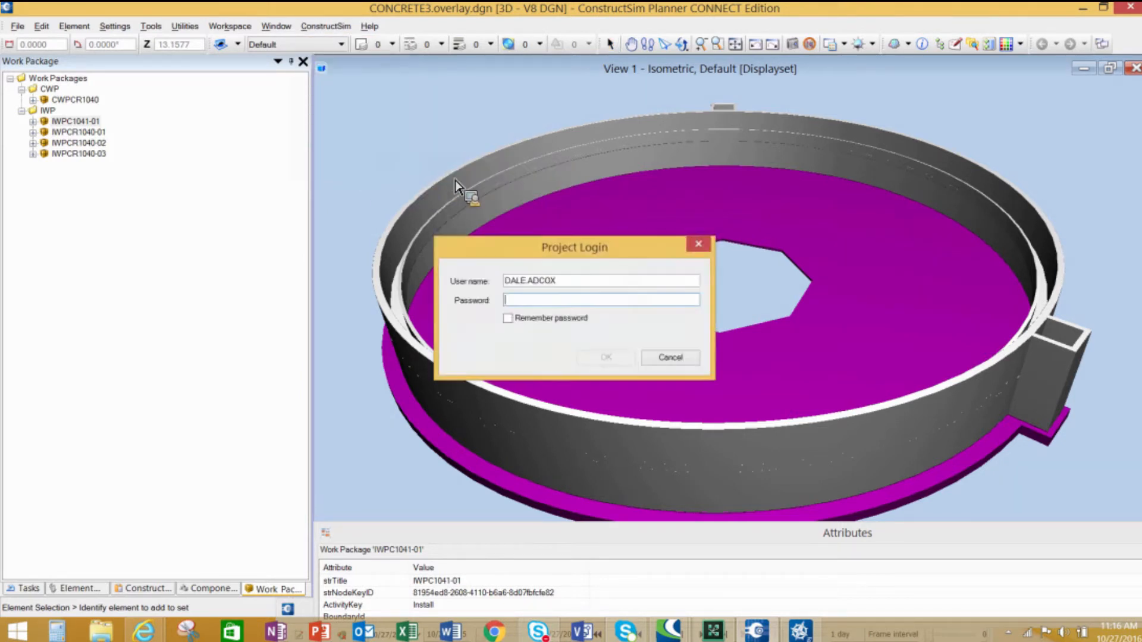
pyautogui.write('*********')
pyautogui.click(628, 364)
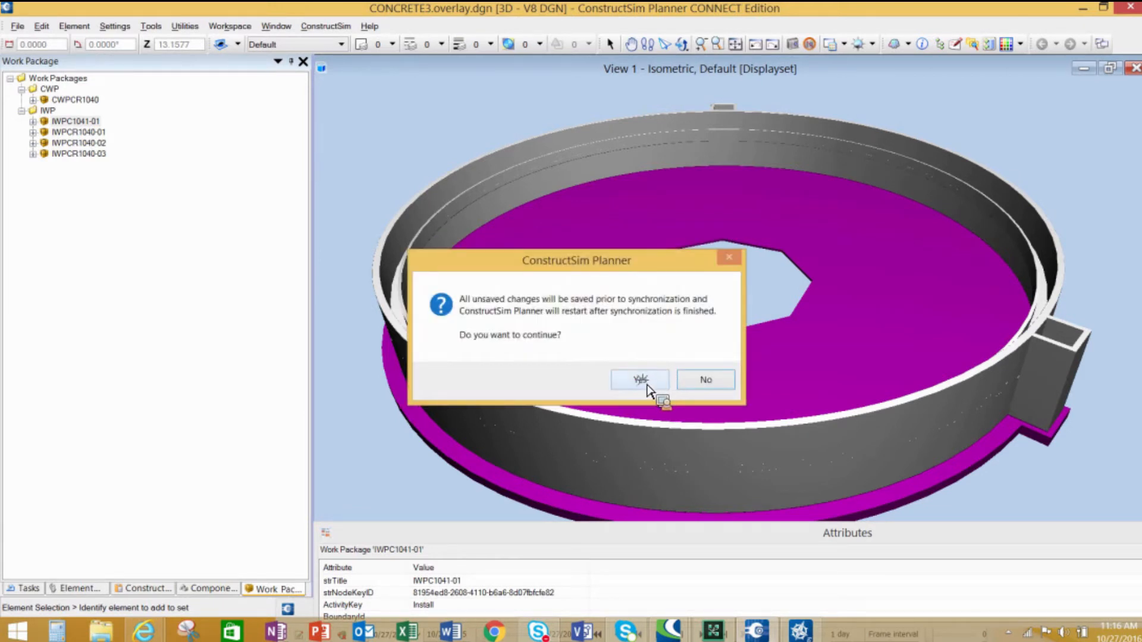
pyautogui.click(649, 381)
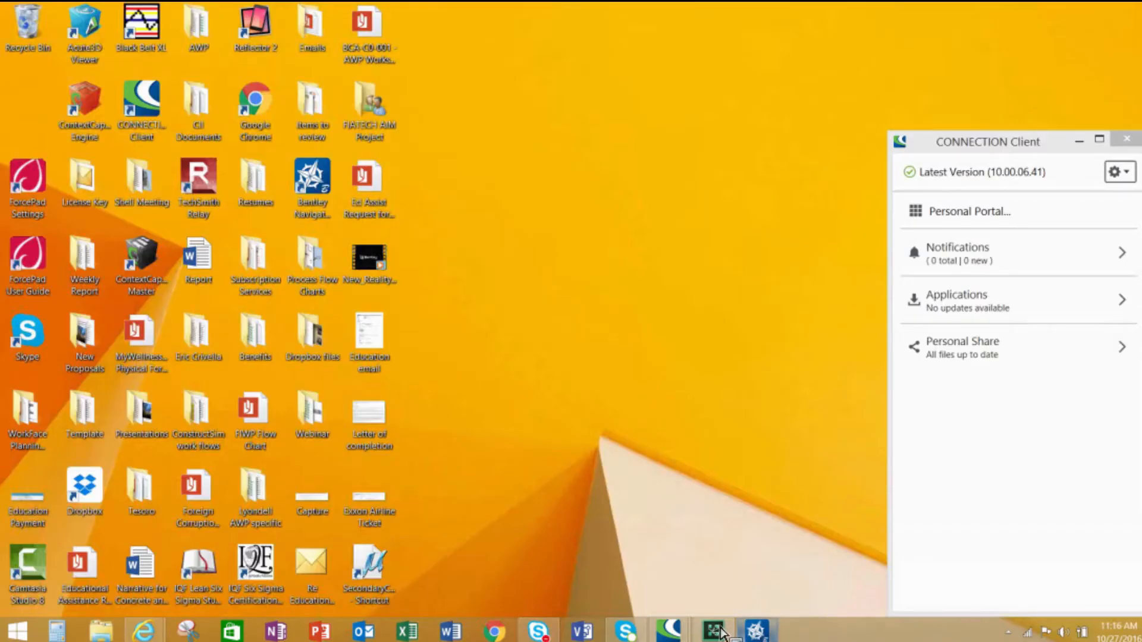
# - Open the synchronized CONCRETE3 model in Navigator and turn on the REBAR status visualization
pyautogui.moveTo(149, 637)
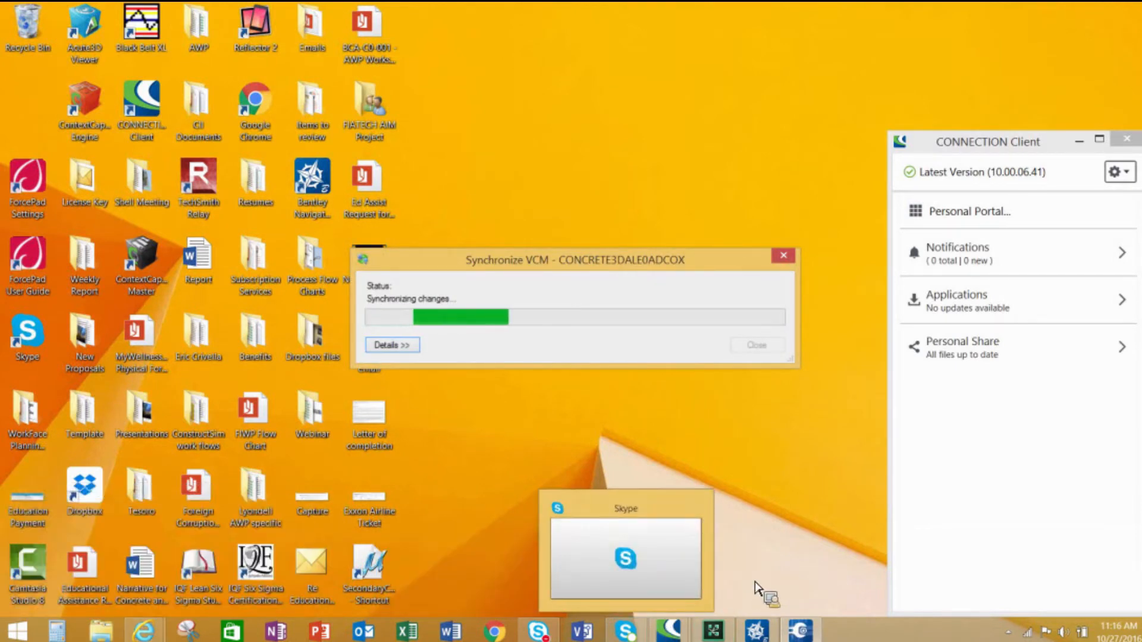
pyautogui.click(757, 630)
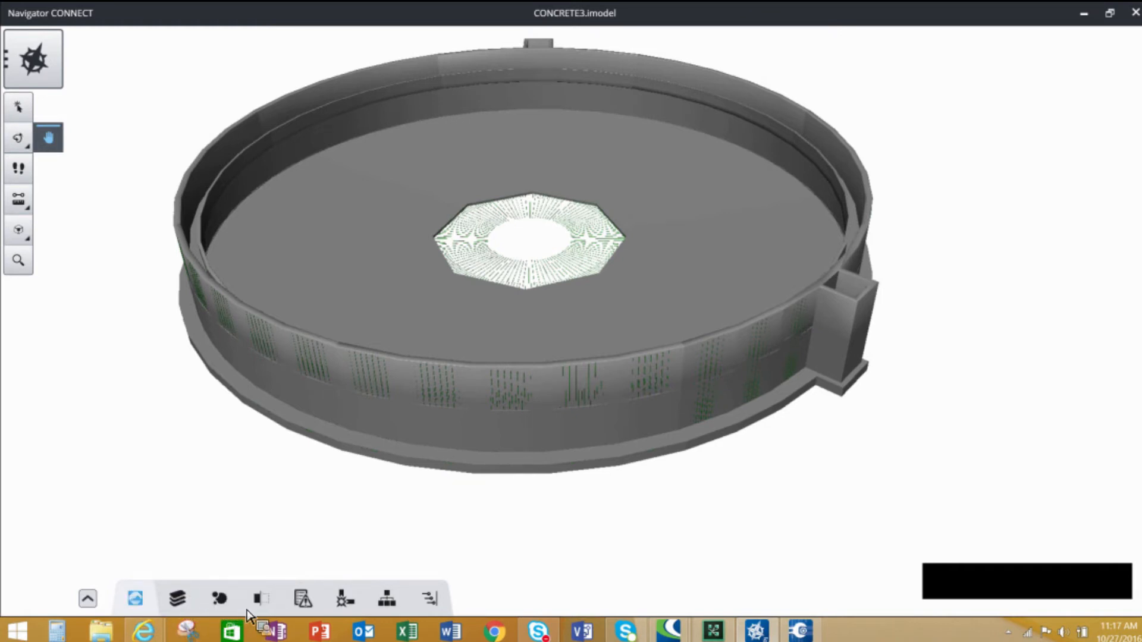
pyautogui.click(222, 601)
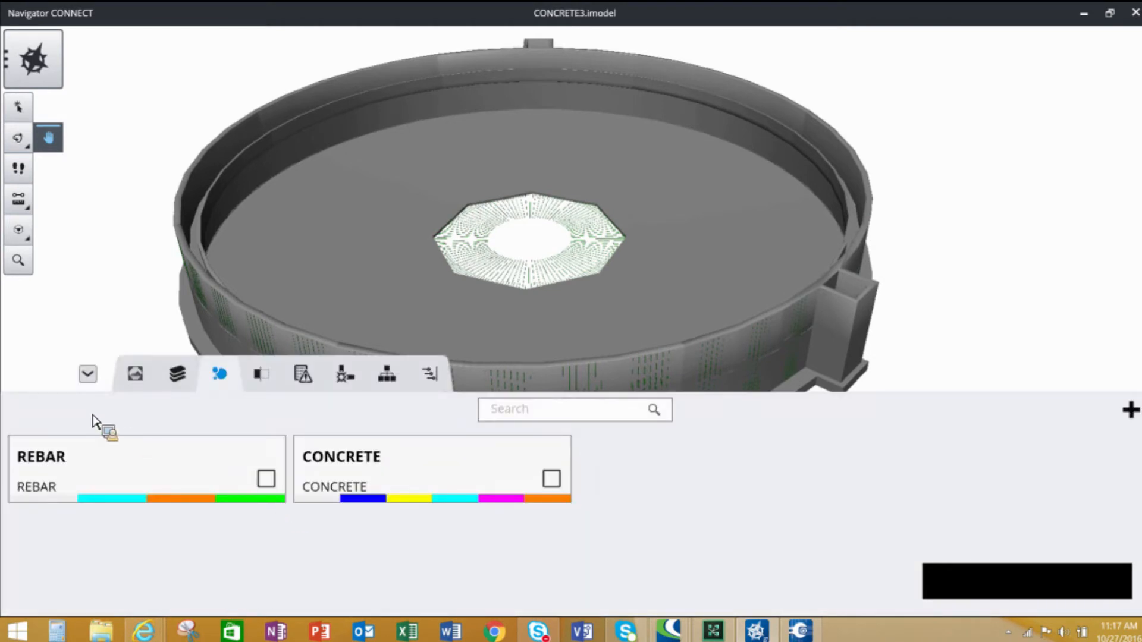
pyautogui.click(277, 481)
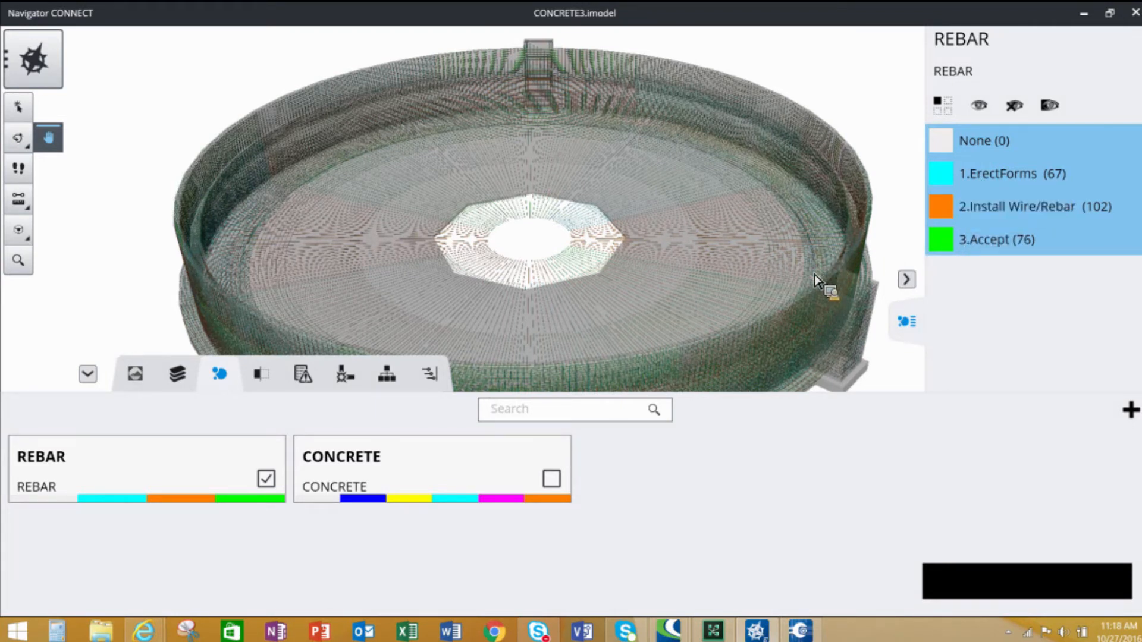
pyautogui.scroll(5, 815, 281)
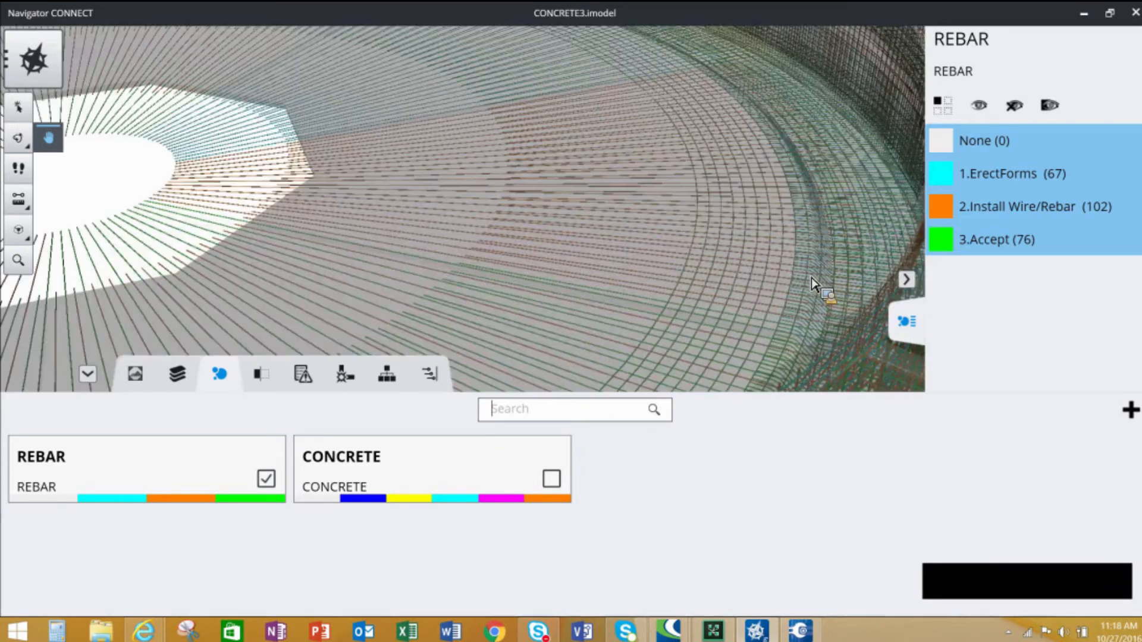
pyautogui.scroll(-5, 813, 280)
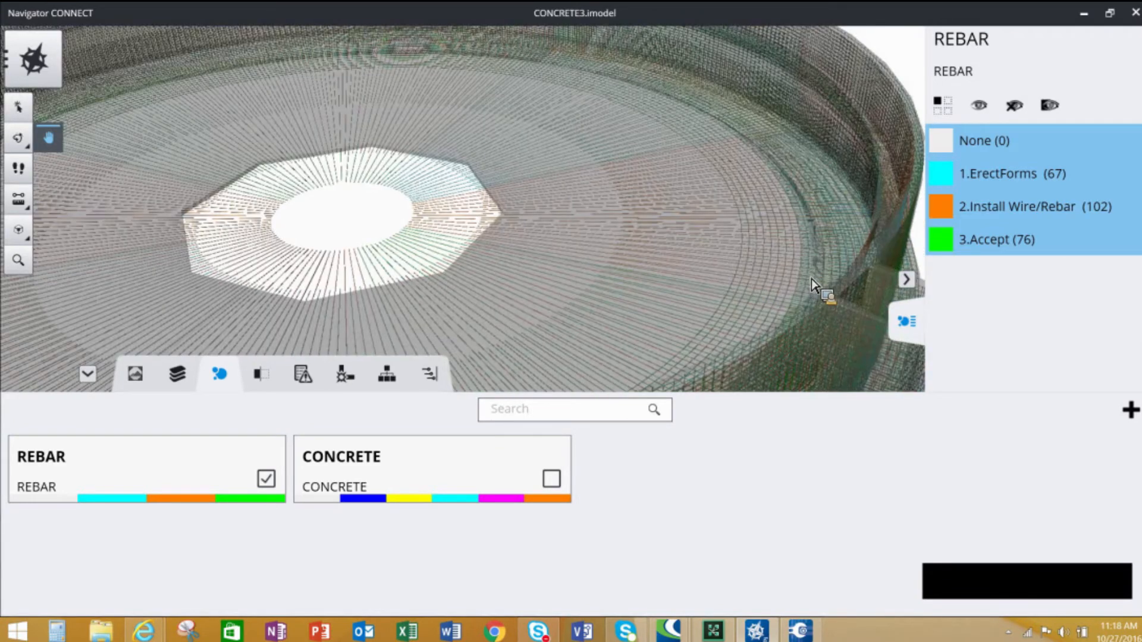
pyautogui.scroll(-3, 813, 282)
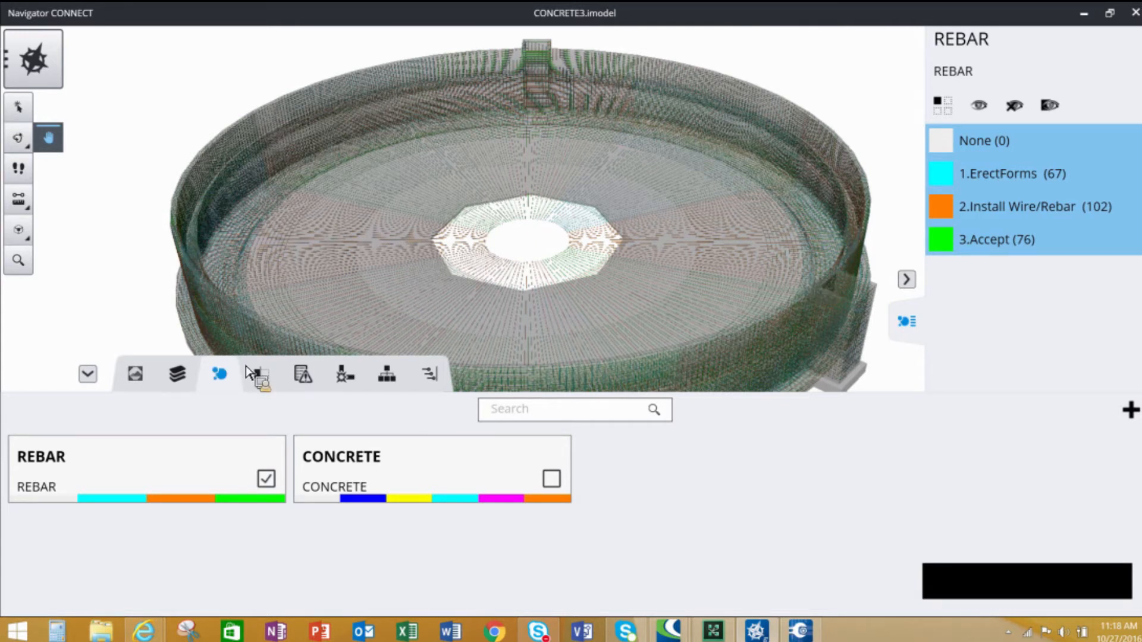
# - Browse the properties available for creating a new visualization, cancelling without creating one
pyautogui.click(1131, 410)
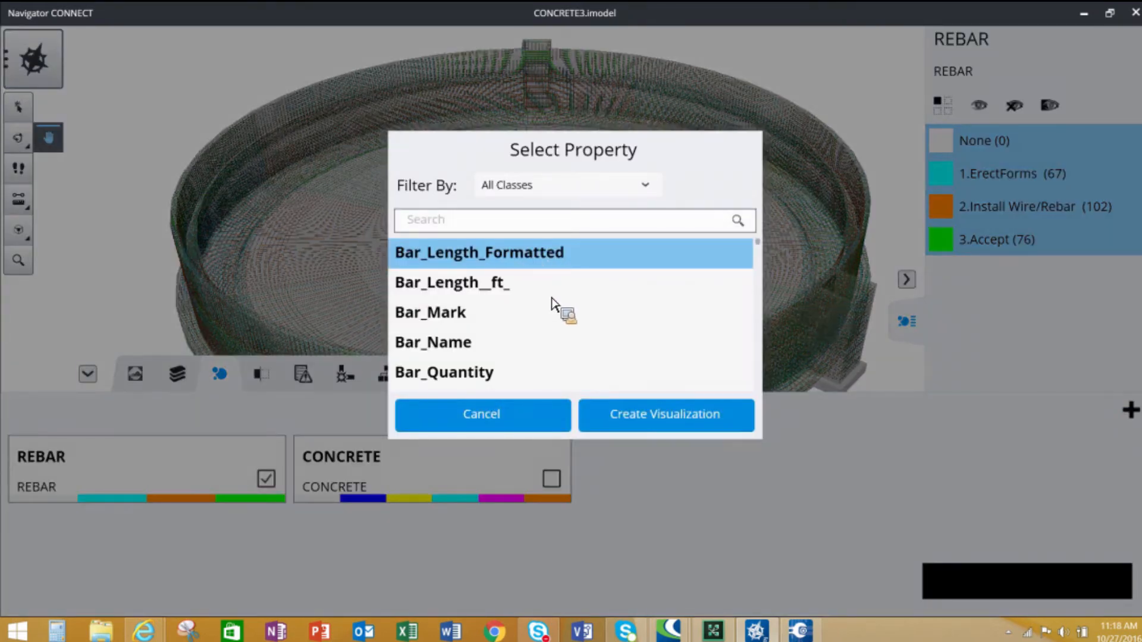
pyautogui.scroll(-5, 552, 308)
pyautogui.scroll(-2, 552, 308)
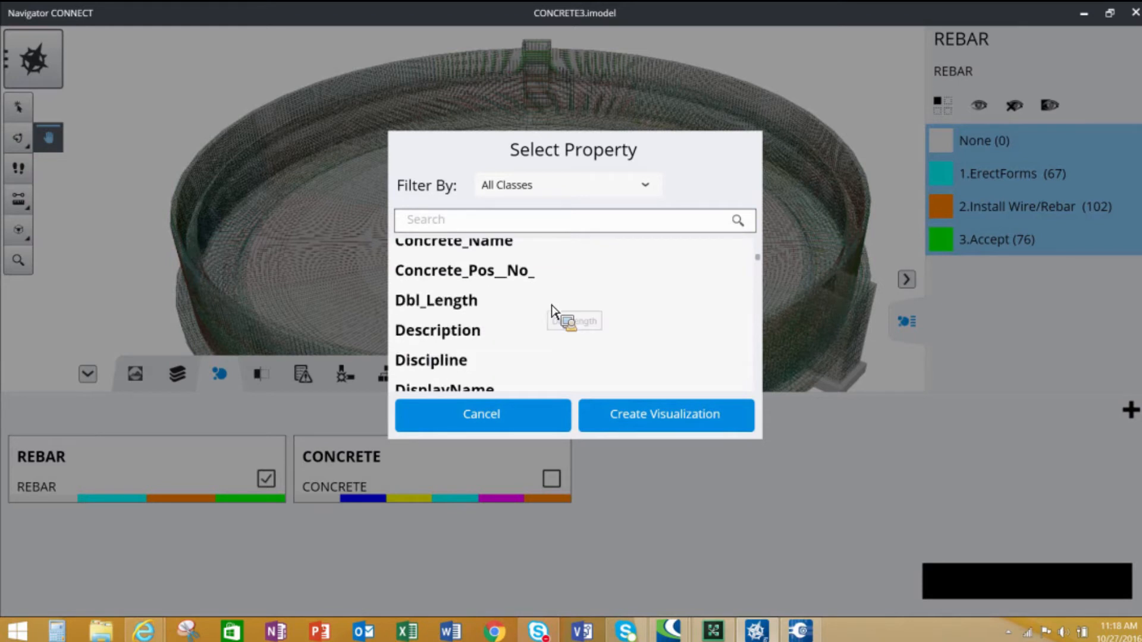
pyautogui.scroll(-10, 552, 309)
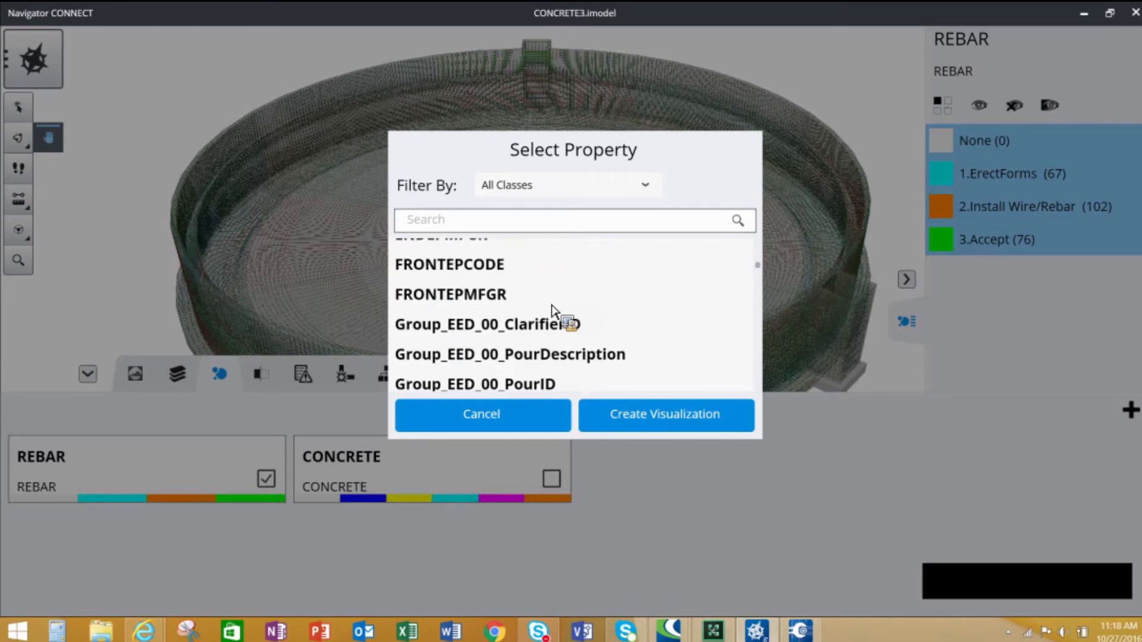
pyautogui.scroll(-15, 552, 308)
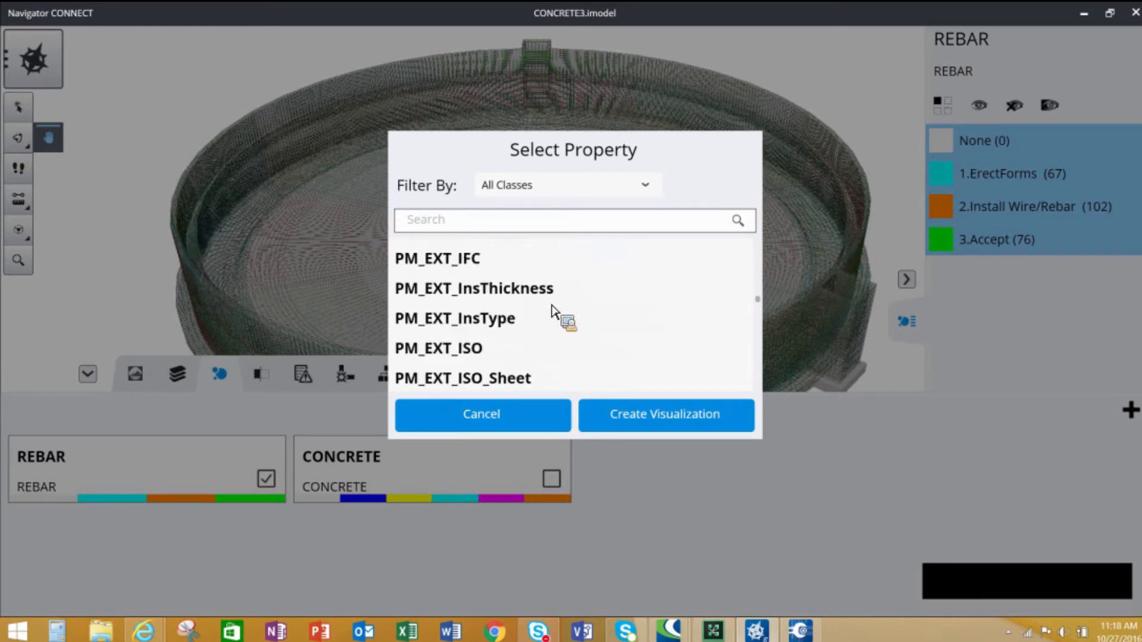
pyautogui.scroll(-8, 712, 364)
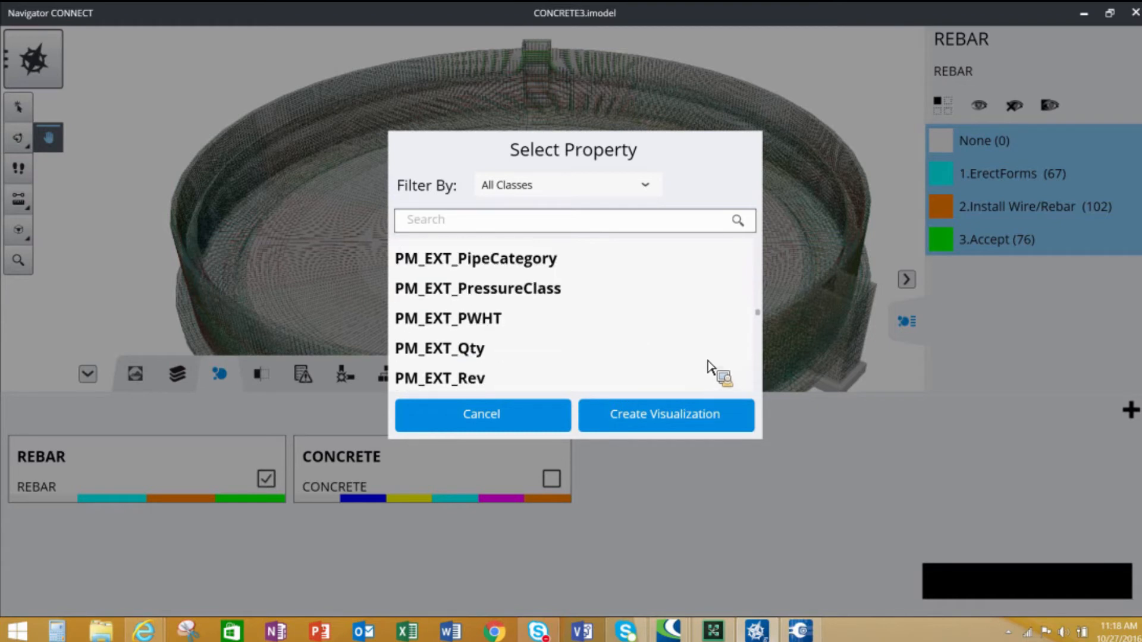
pyautogui.scroll(-10, 711, 366)
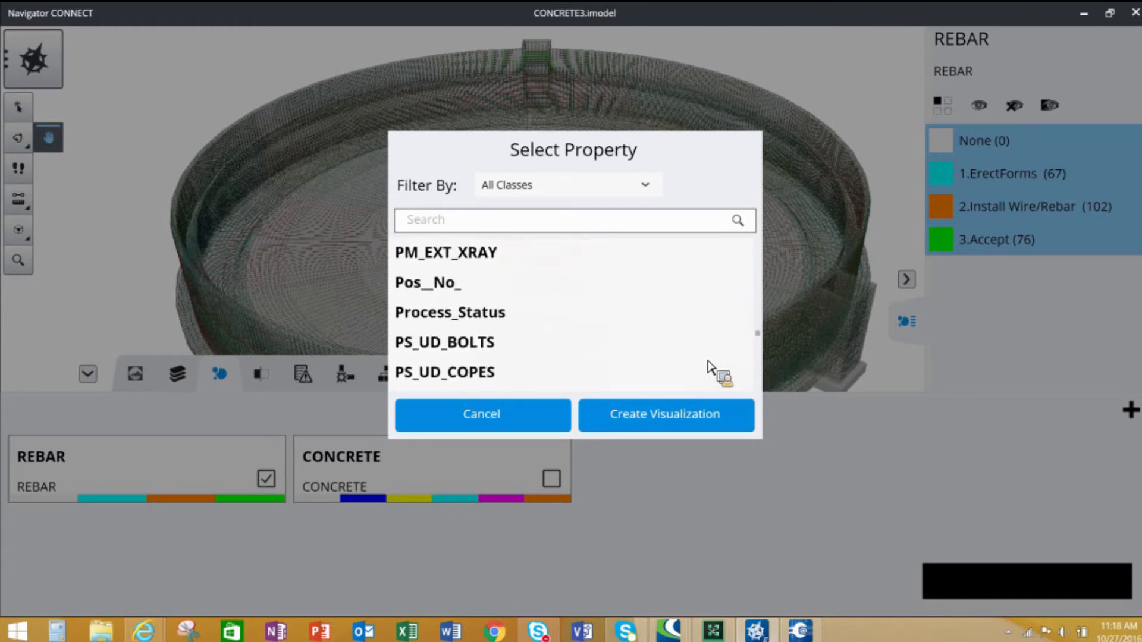
pyautogui.scroll(-12, 709, 362)
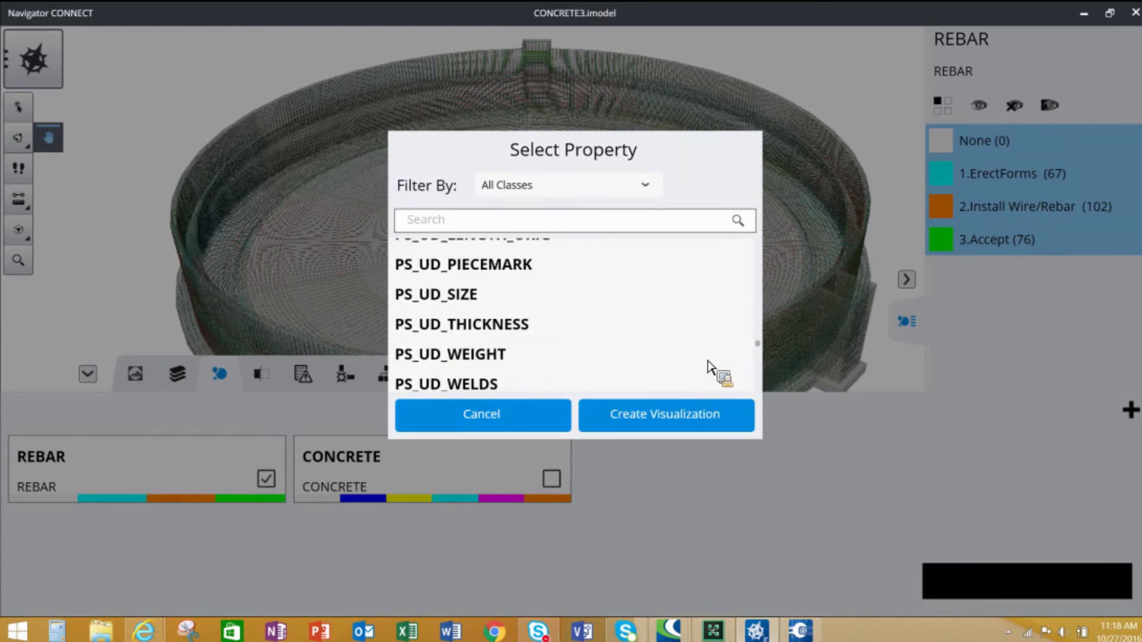
pyautogui.scroll(-10, 709, 364)
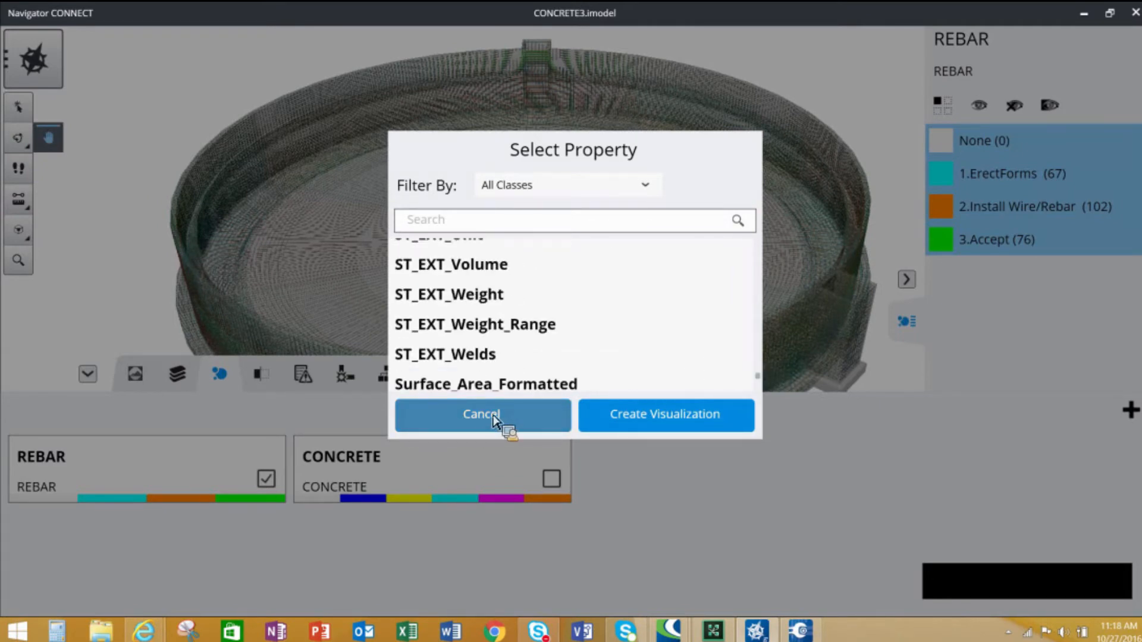
pyautogui.click(507, 427)
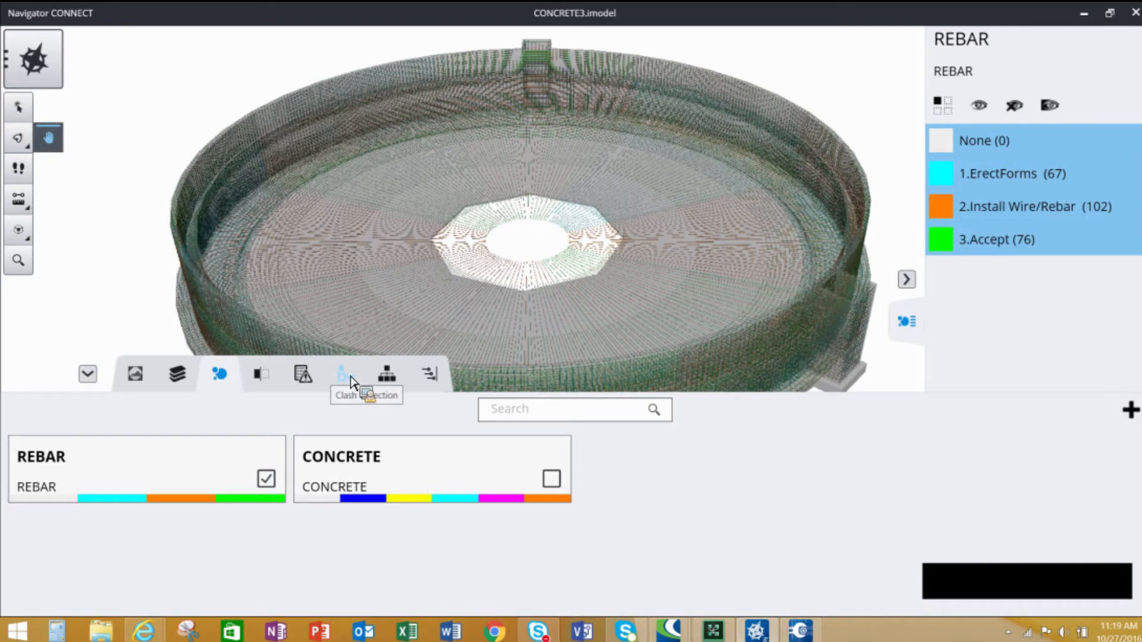
# - Open the punch list, pick a rebar element near the slab's central opening and start adding an issue for it
pyautogui.click(302, 375)
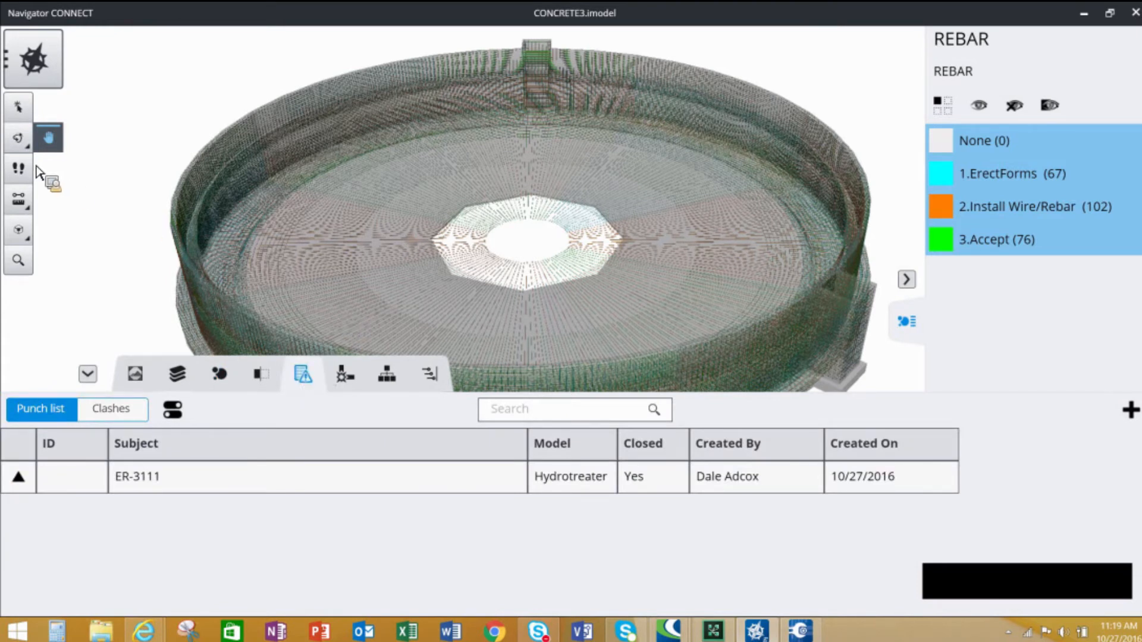
pyautogui.click(18, 107)
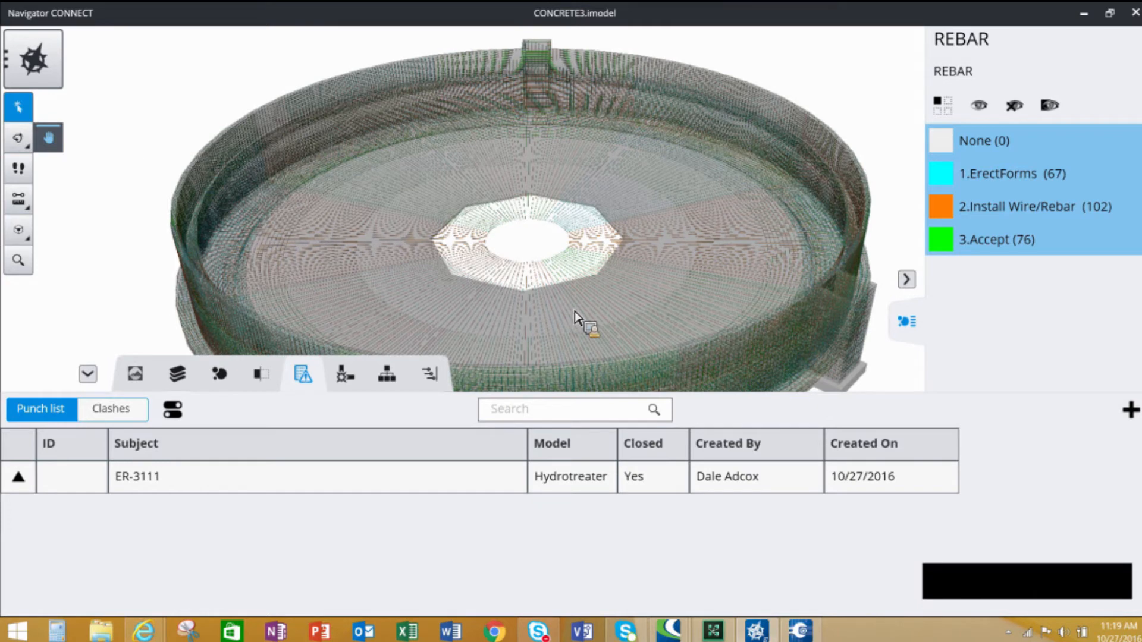
pyautogui.scroll(3, 571, 309)
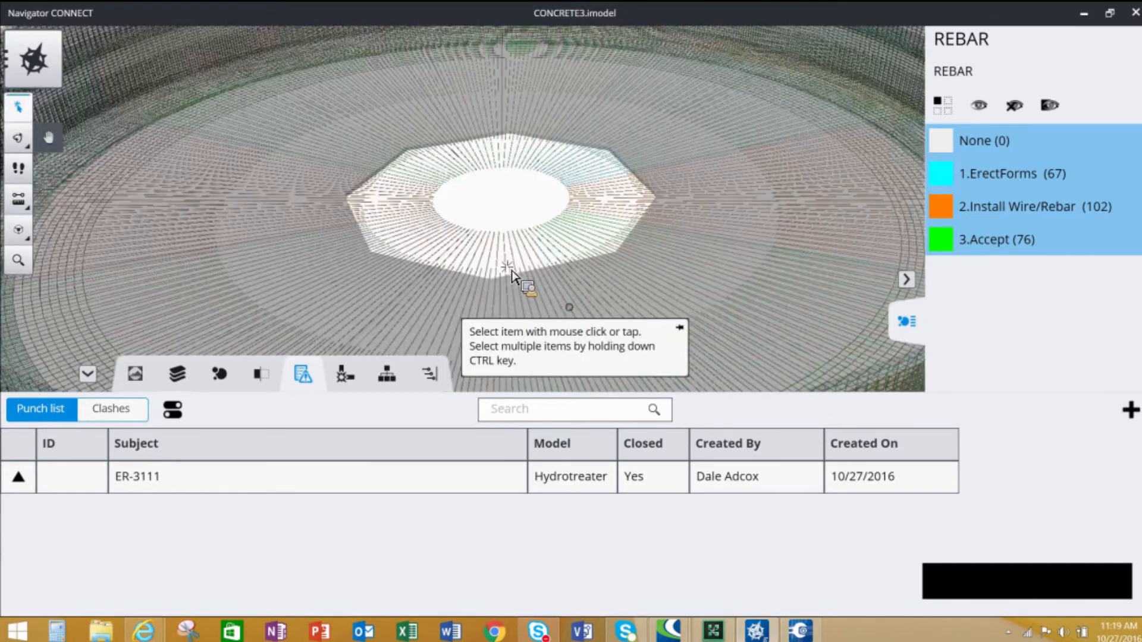
pyautogui.scroll(2, 510, 268)
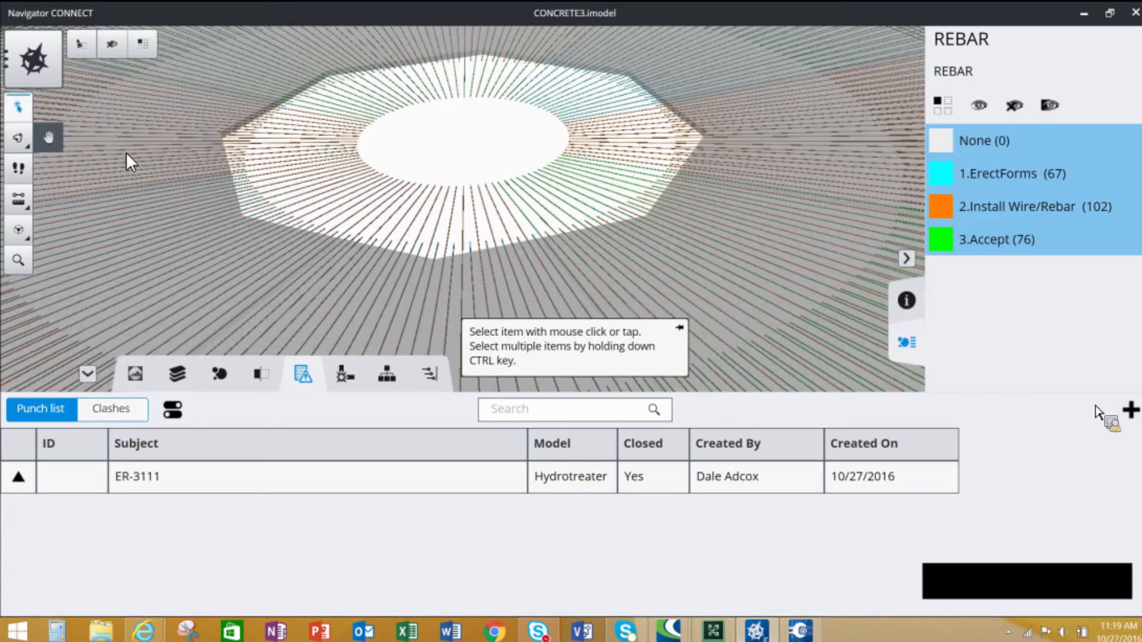
pyautogui.click(512, 296)
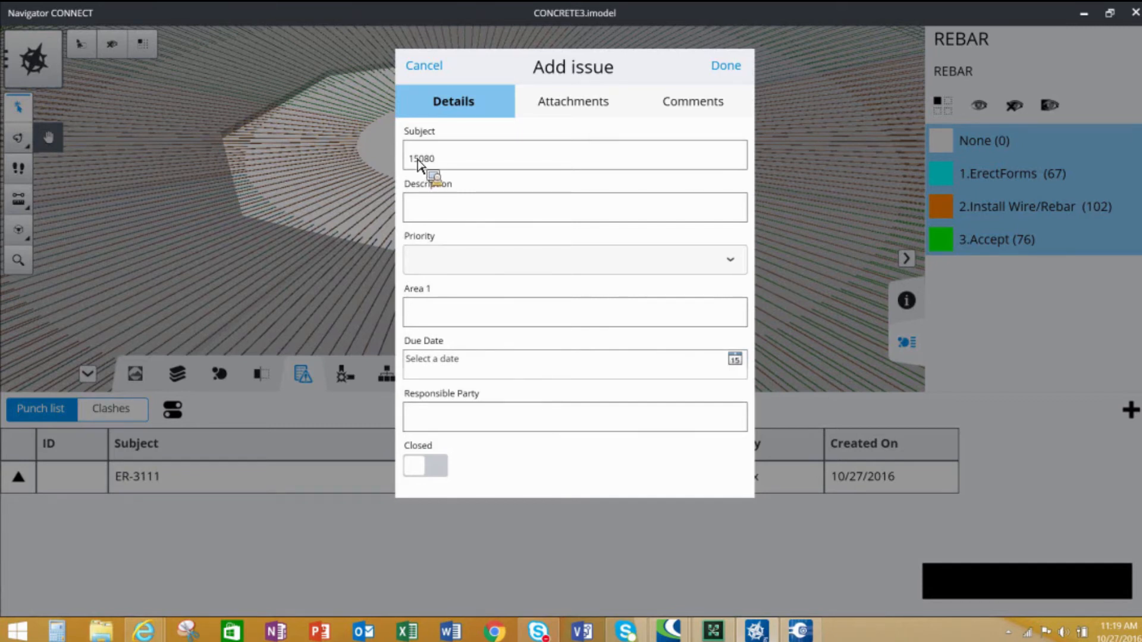
# - Fill in the issue with subject Concrete compaction, description Test descrepancy, priority High and area Clarifier
pyautogui.doubleClick(417, 159)
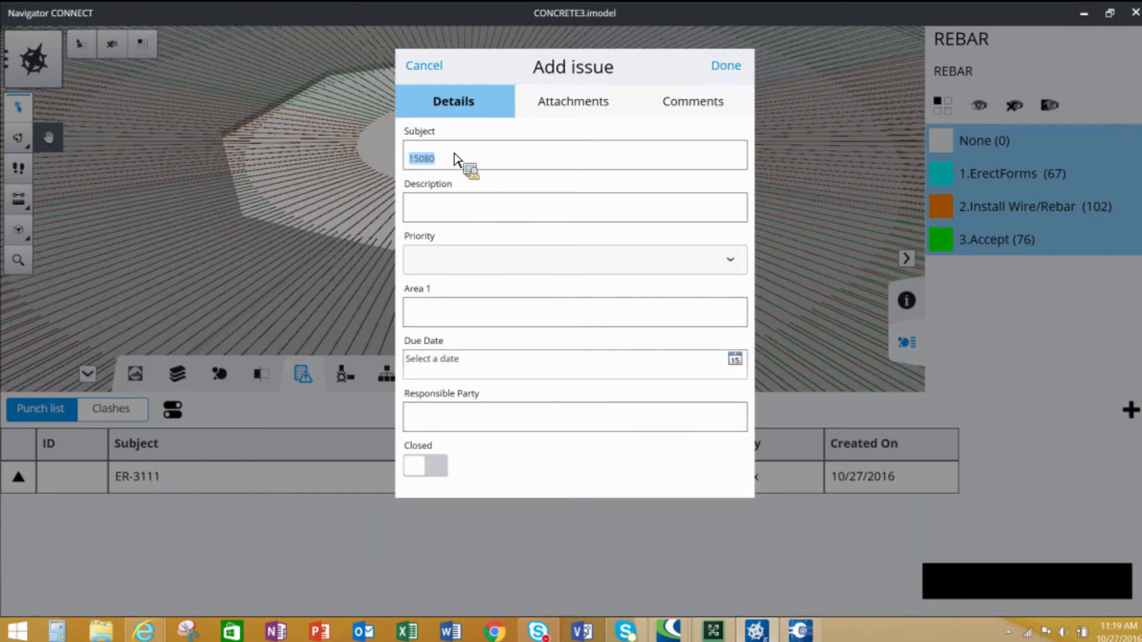
pyautogui.write('Concrete compaction')
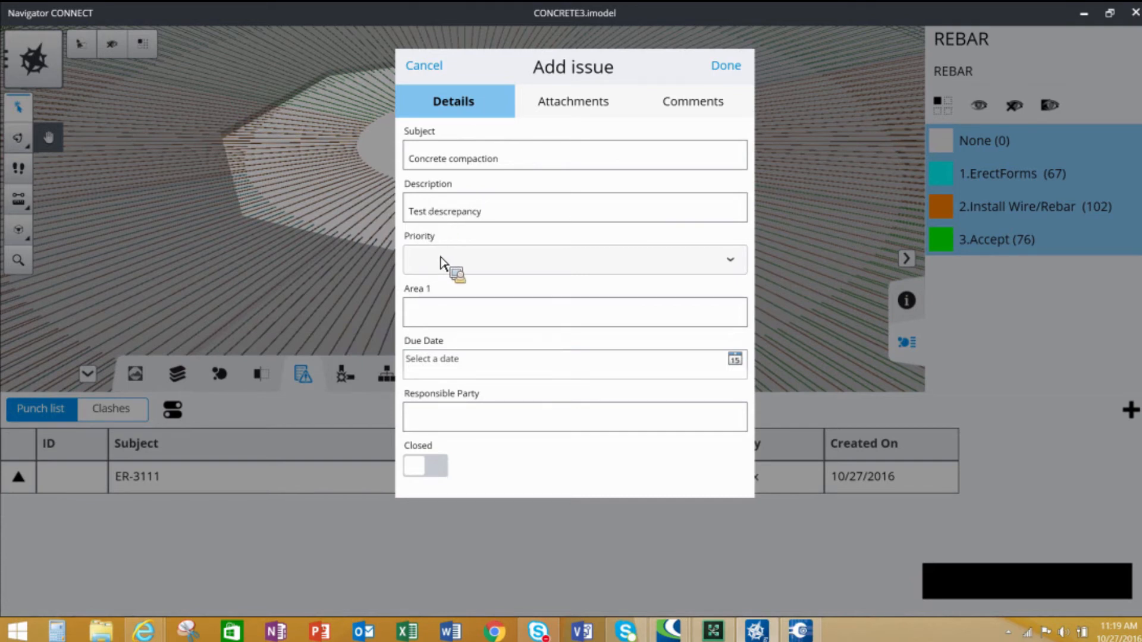
pyautogui.click(502, 260)
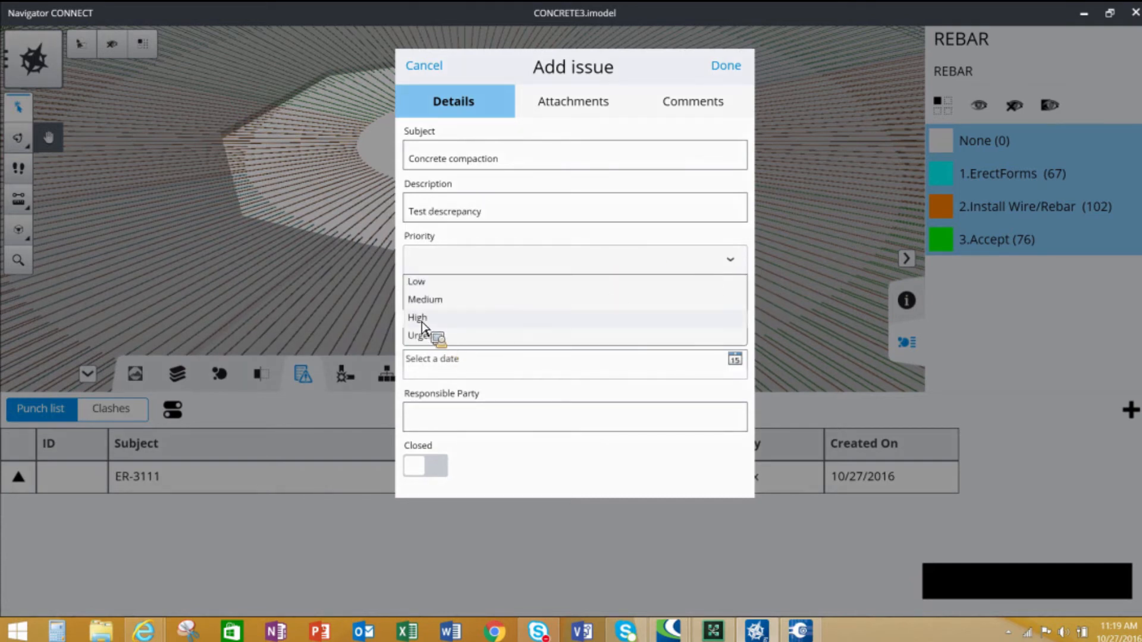
pyautogui.click(423, 319)
pyautogui.click(438, 317)
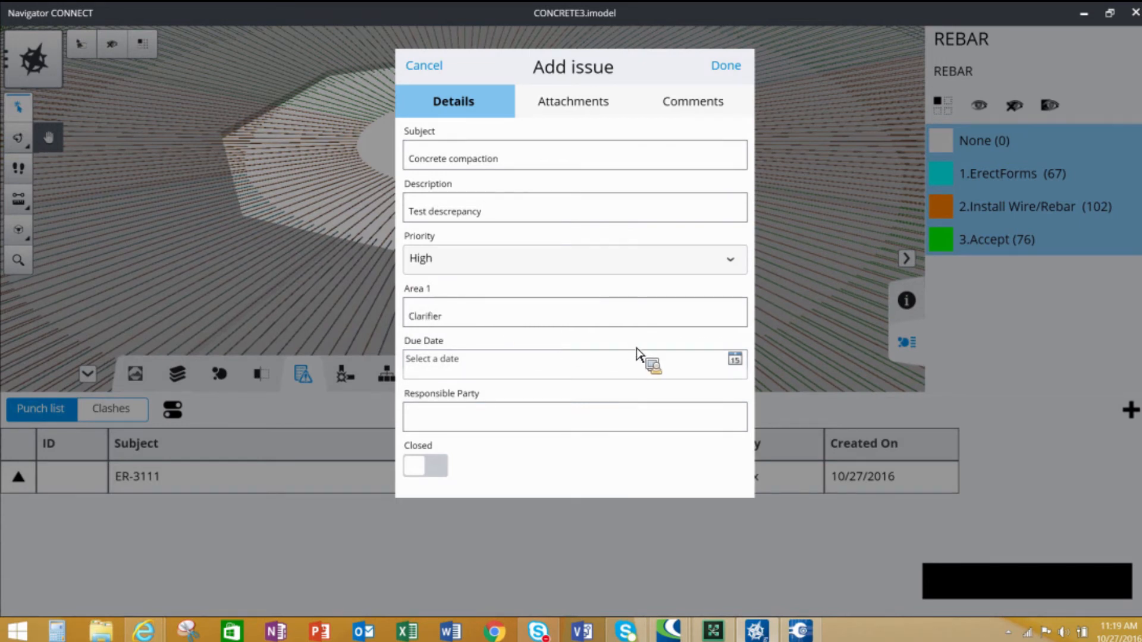
# - Set the issue's due date to 10/27/2016 and enter the responsible party's name
pyautogui.click(551, 359)
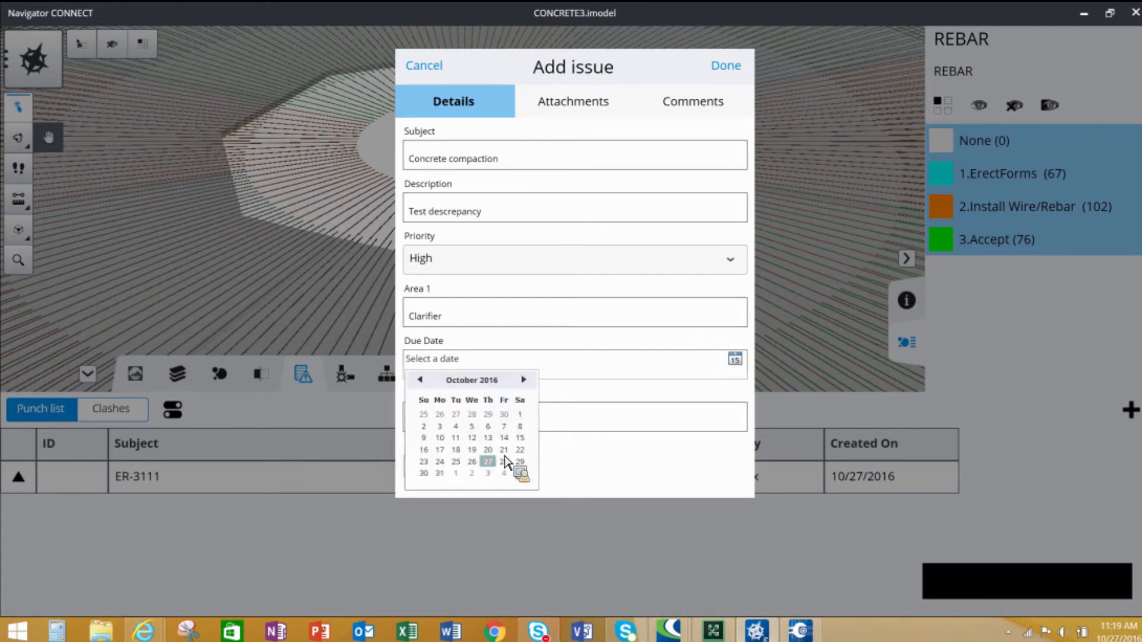
pyautogui.click(492, 465)
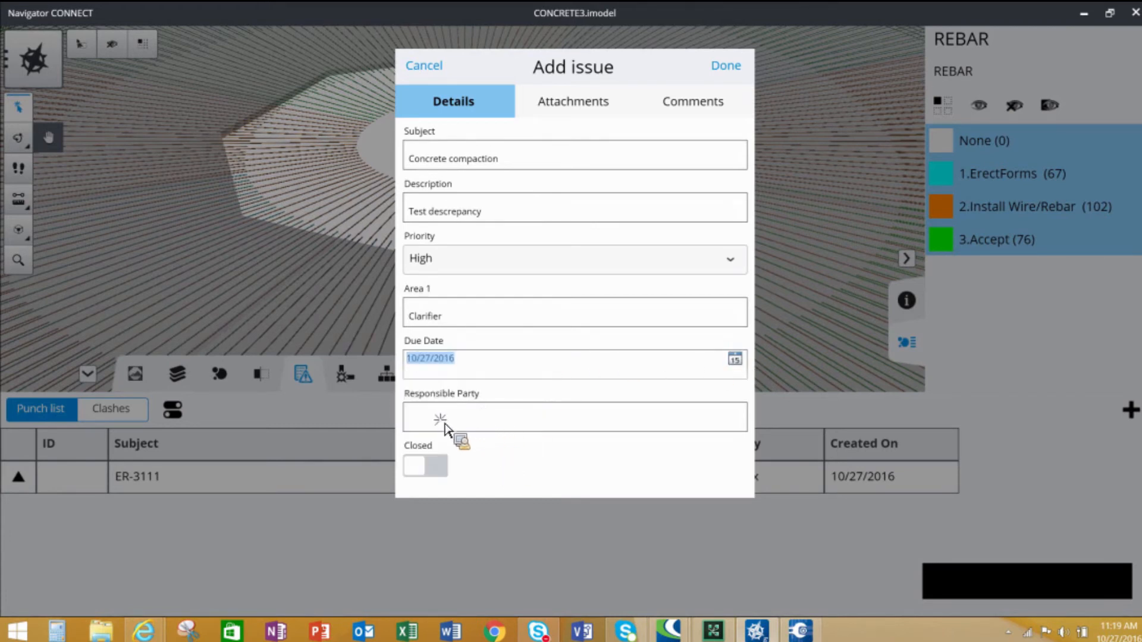
pyautogui.click(447, 427)
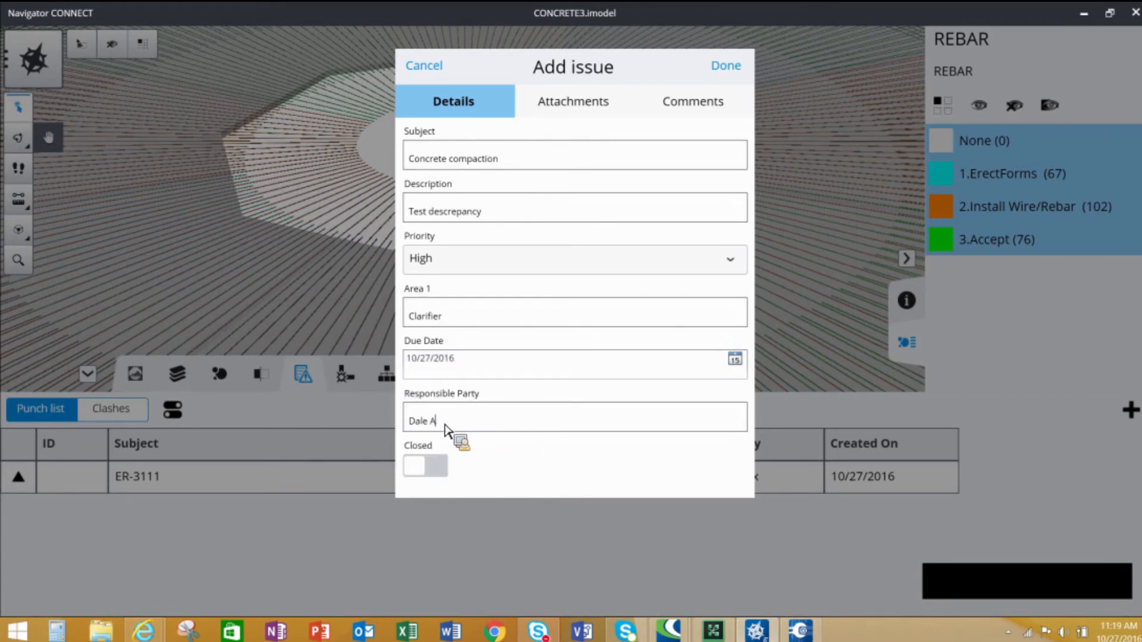
# - Attach a snapshot of the slab to the issue, marking the area beside the central opening with a red cloud
pyautogui.click(568, 113)
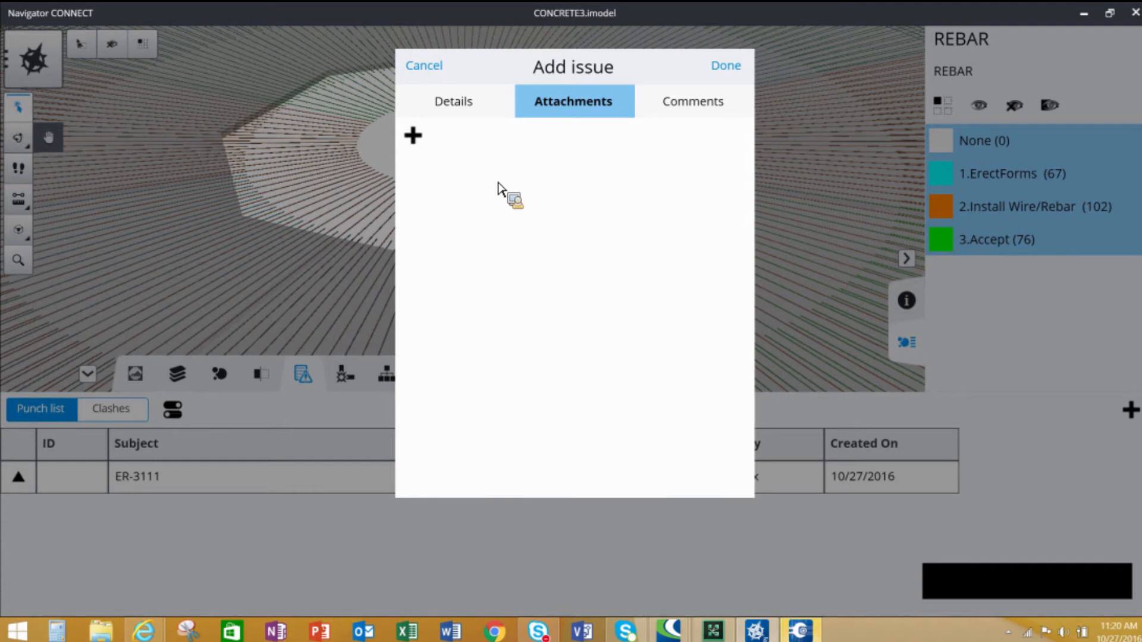
pyautogui.moveTo(810, 635)
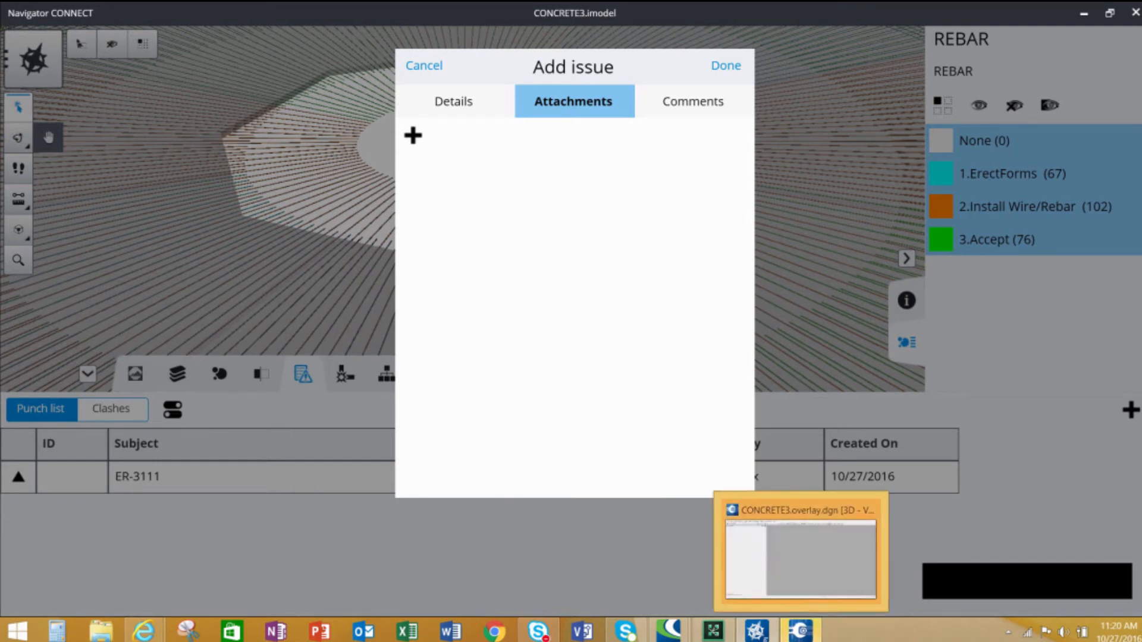
pyautogui.moveTo(797, 636); pyautogui.dragTo(740, 330)
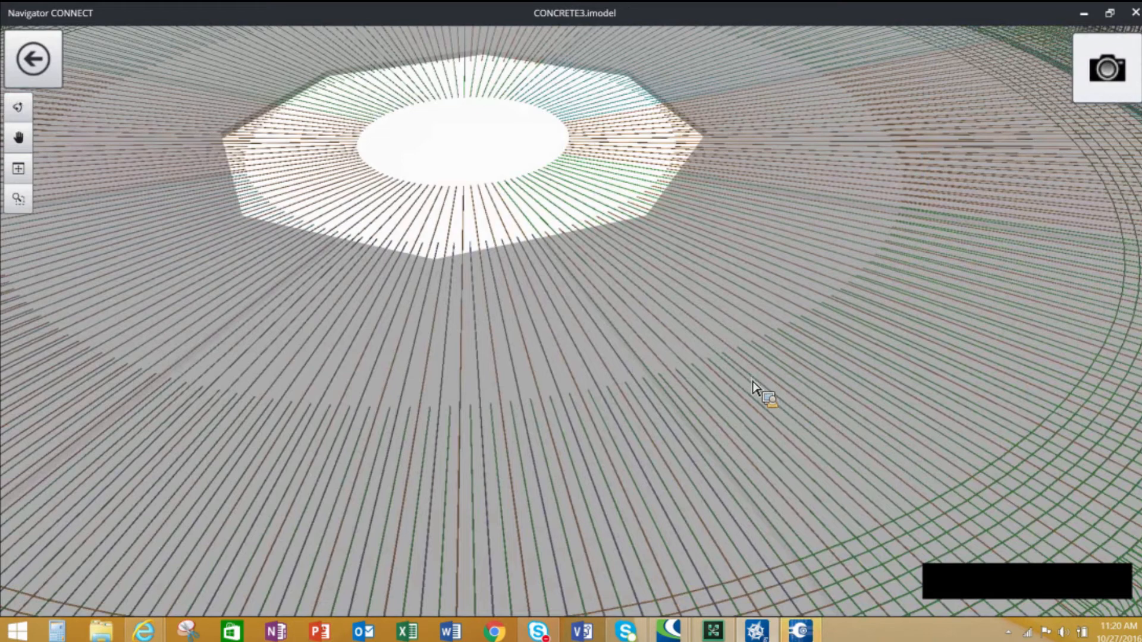
pyautogui.scroll(2, 753, 386)
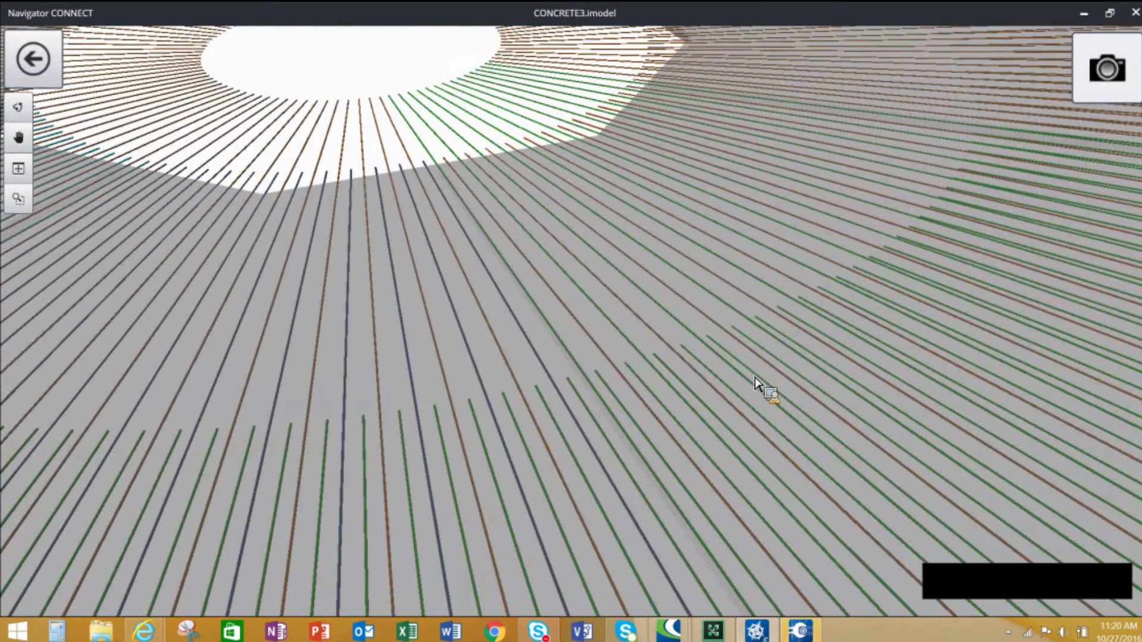
pyautogui.scroll(-2, 752, 386)
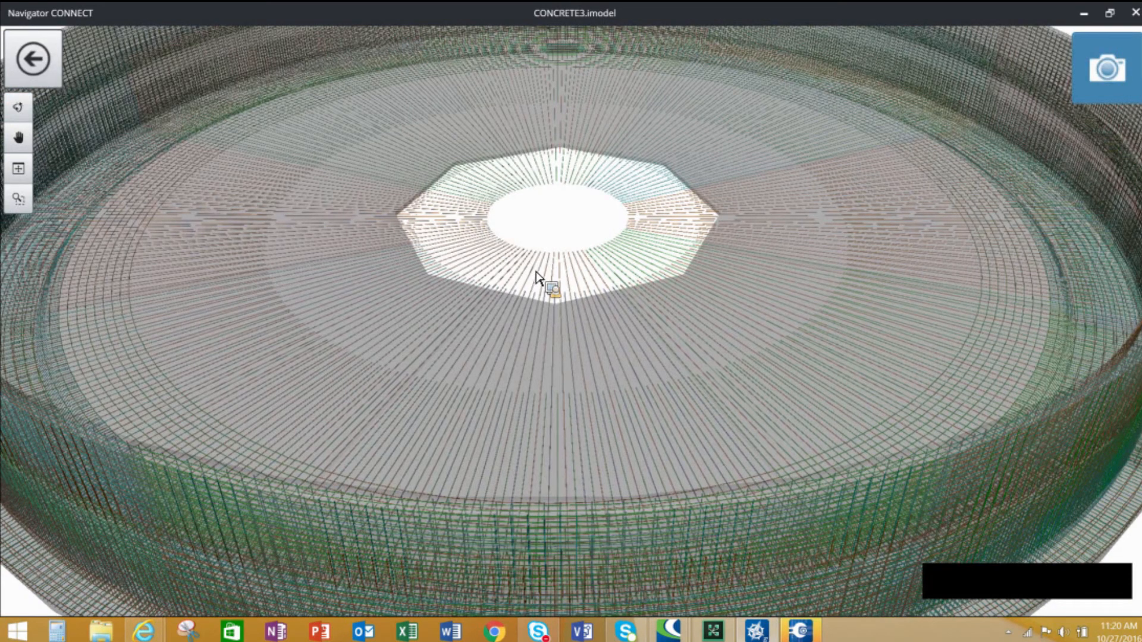
pyautogui.click(1119, 79)
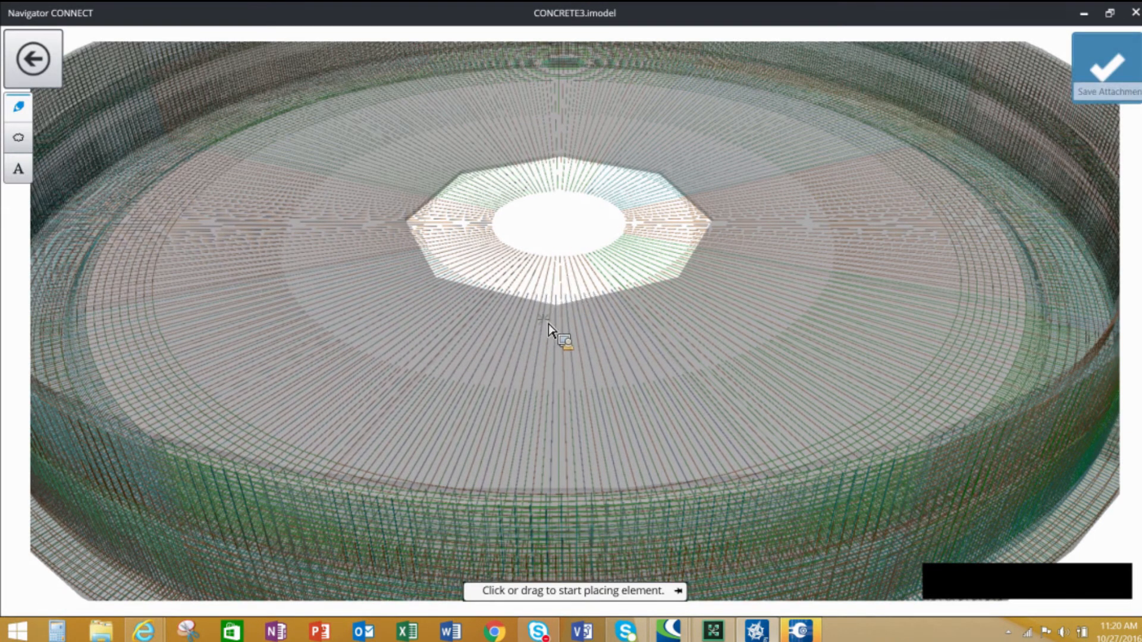
pyautogui.moveTo(566, 278)
pyautogui.mouseDown()
pyautogui.moveTo(577, 357)
pyautogui.moveTo(601, 351)
pyautogui.moveTo(601, 310)
pyautogui.moveTo(565, 286)
pyautogui.mouseUp()
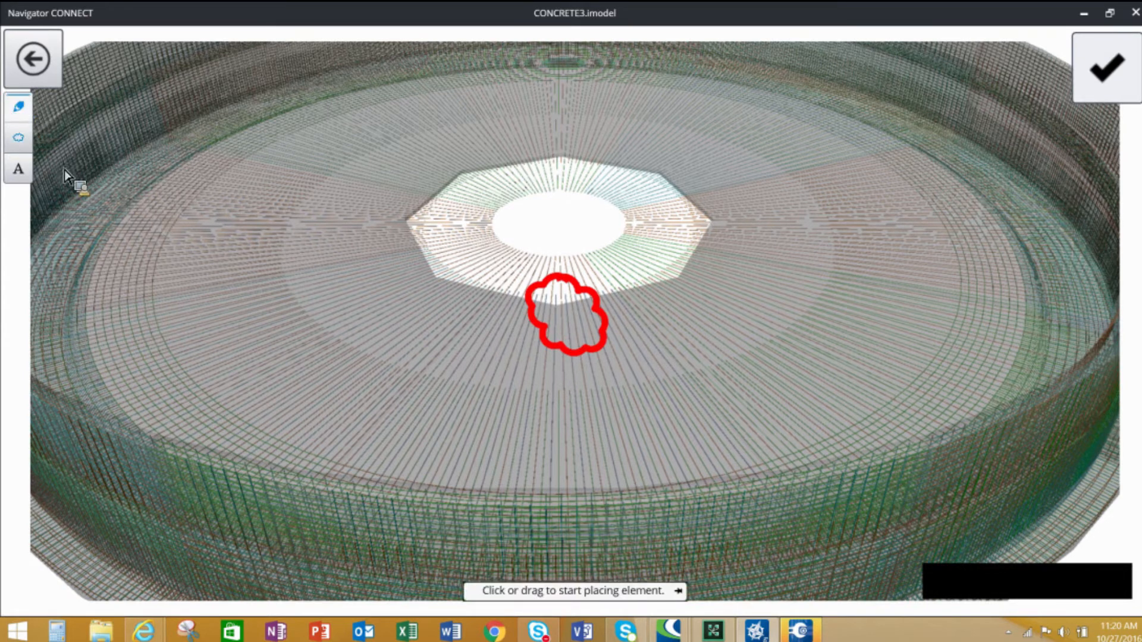
pyautogui.click(19, 169)
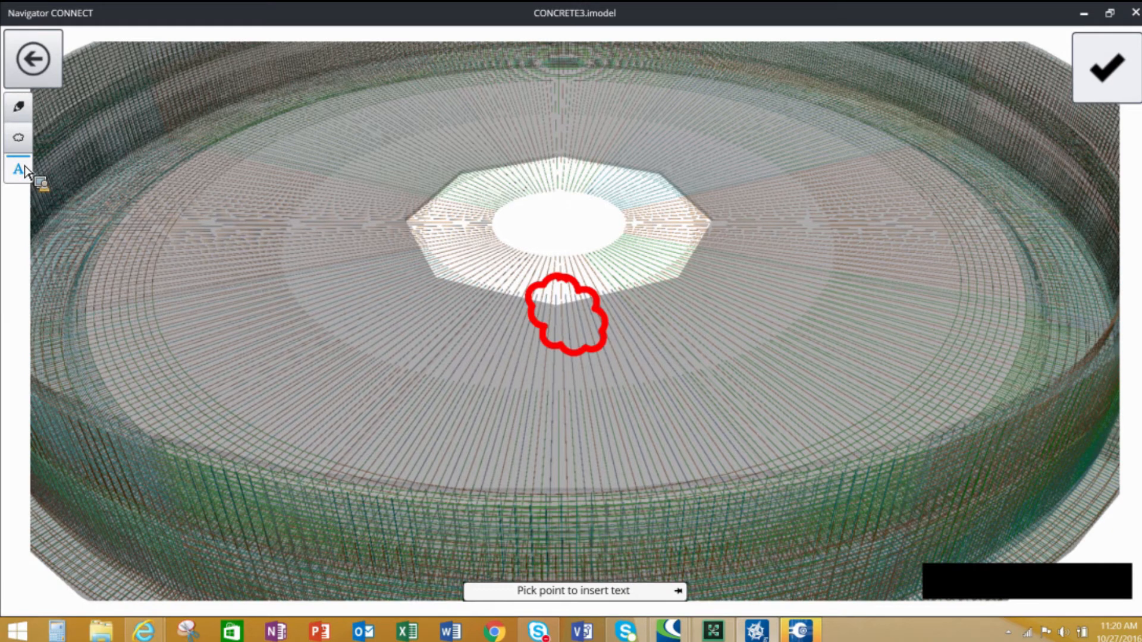
pyautogui.click(1114, 75)
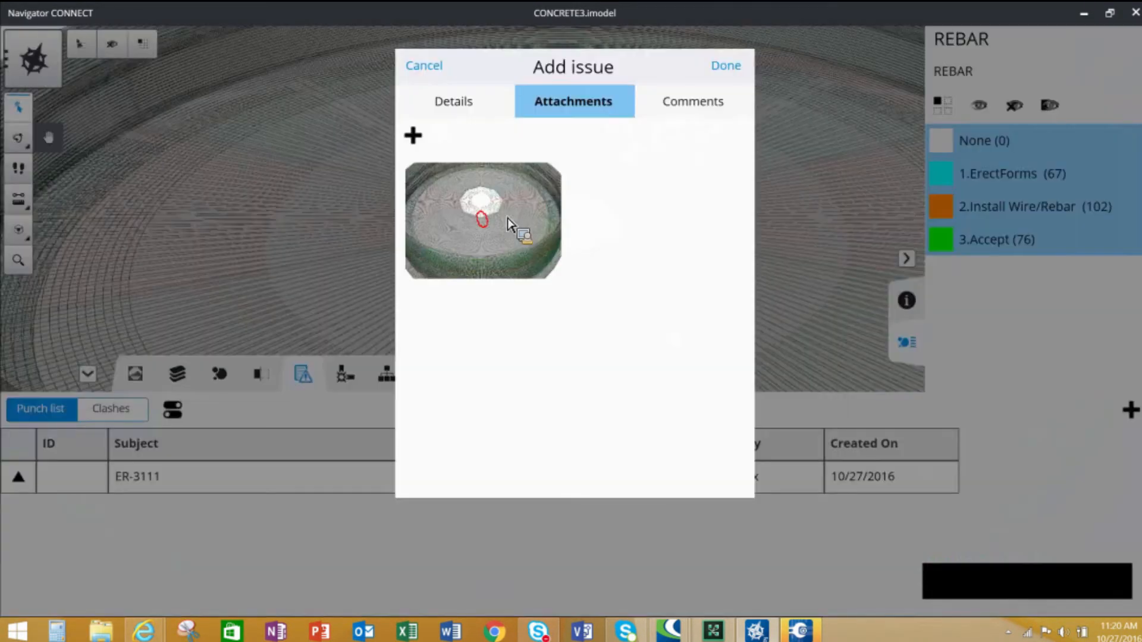
# - Add the comment Compaction test not with spec to the issue and save it to the punch list
pyautogui.click(695, 114)
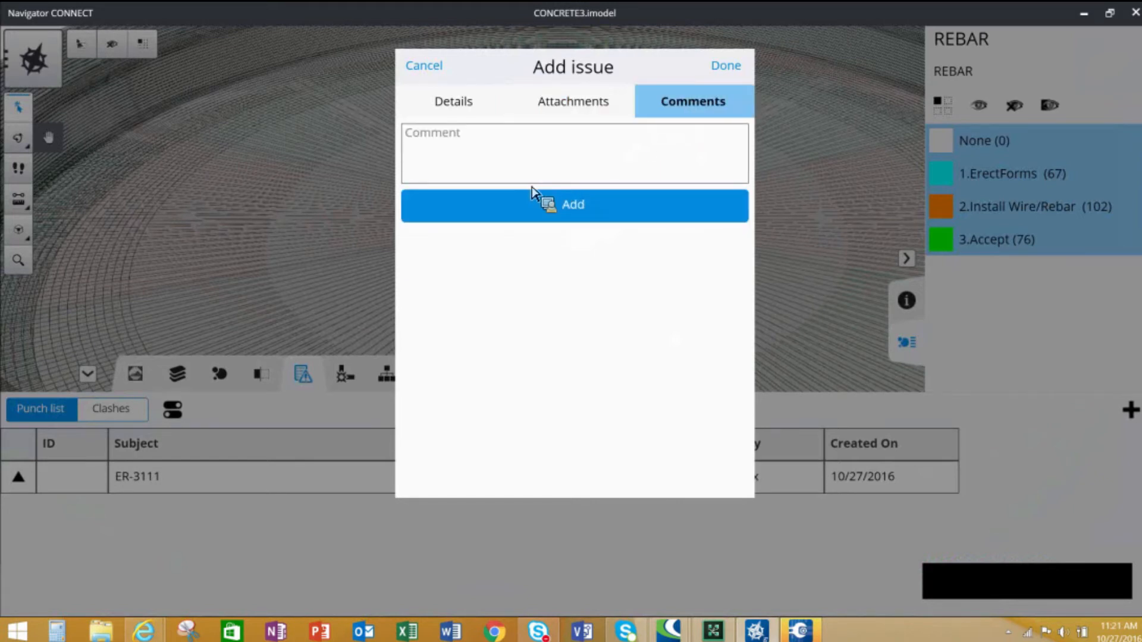
pyautogui.click(415, 145)
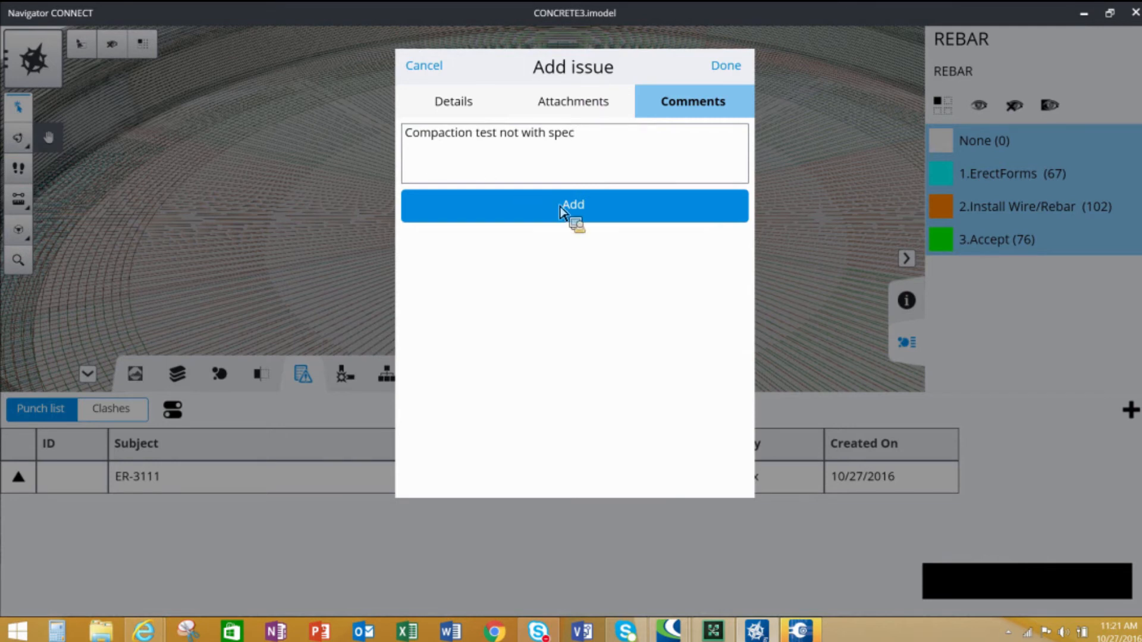
pyautogui.click(583, 213)
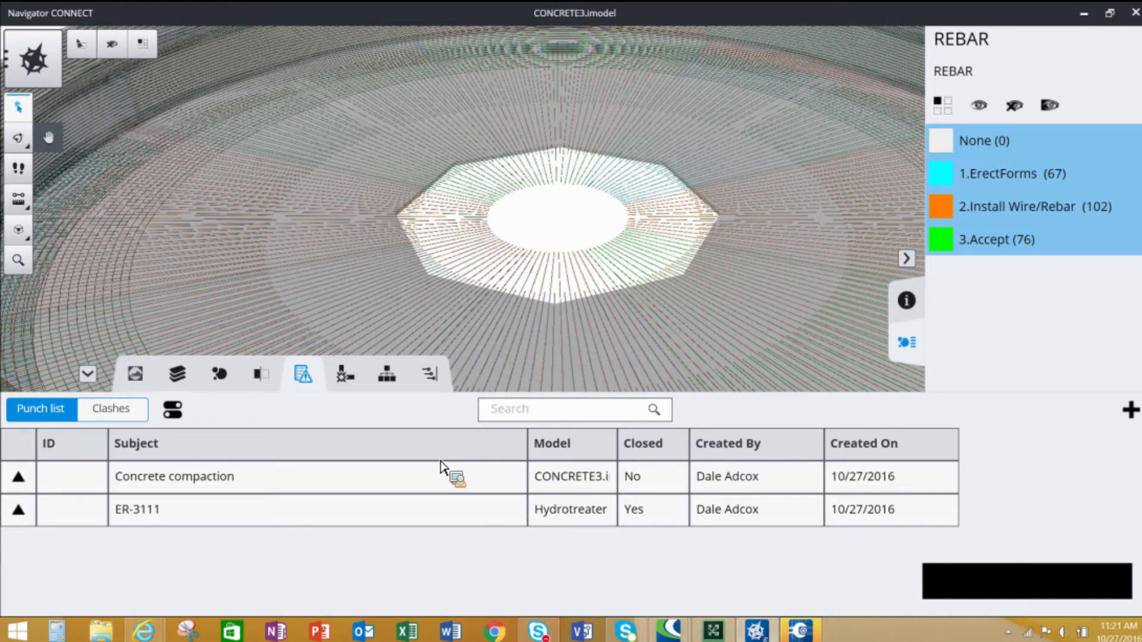
# - Switch to ConstructSim Planner and log in to the project by entering the account password
pyautogui.click(802, 632)
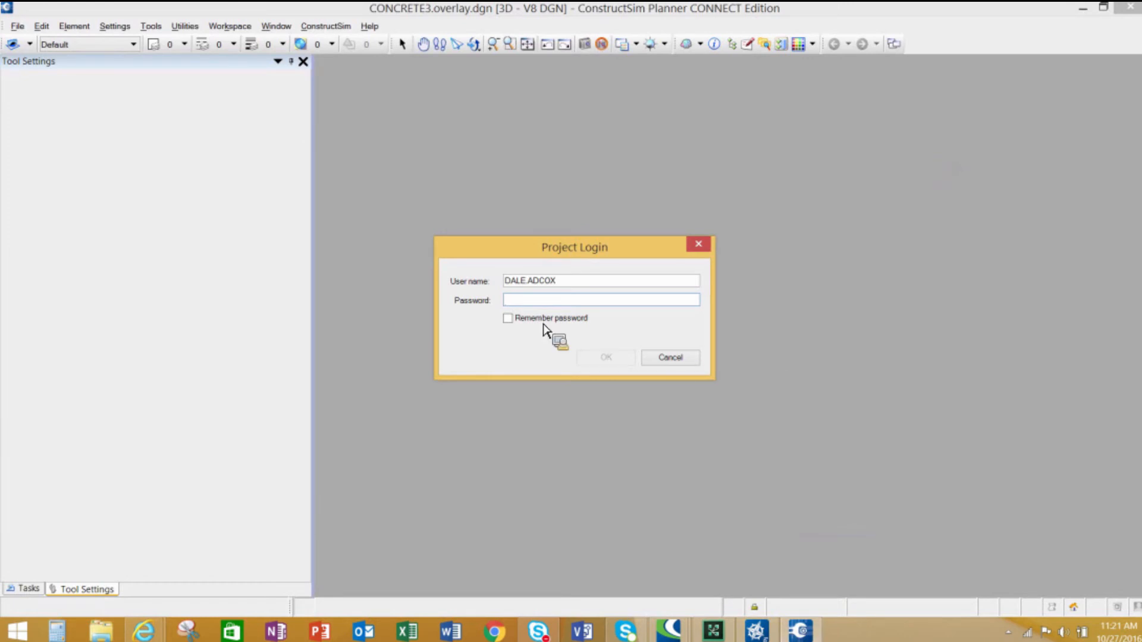
pyautogui.write('**')
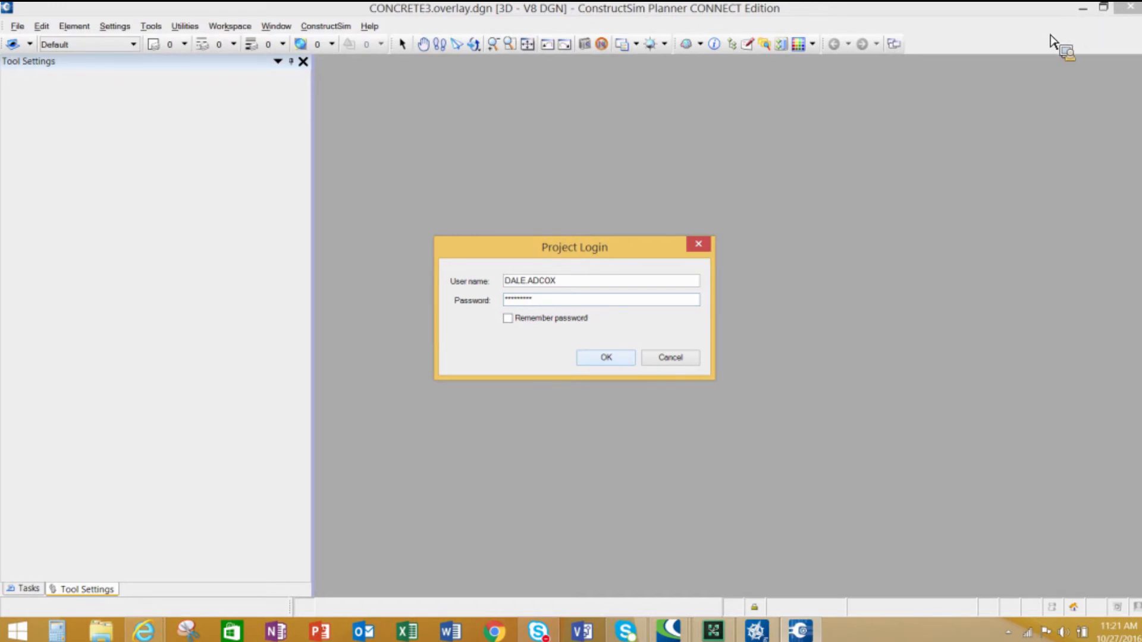
pyautogui.click(658, 357)
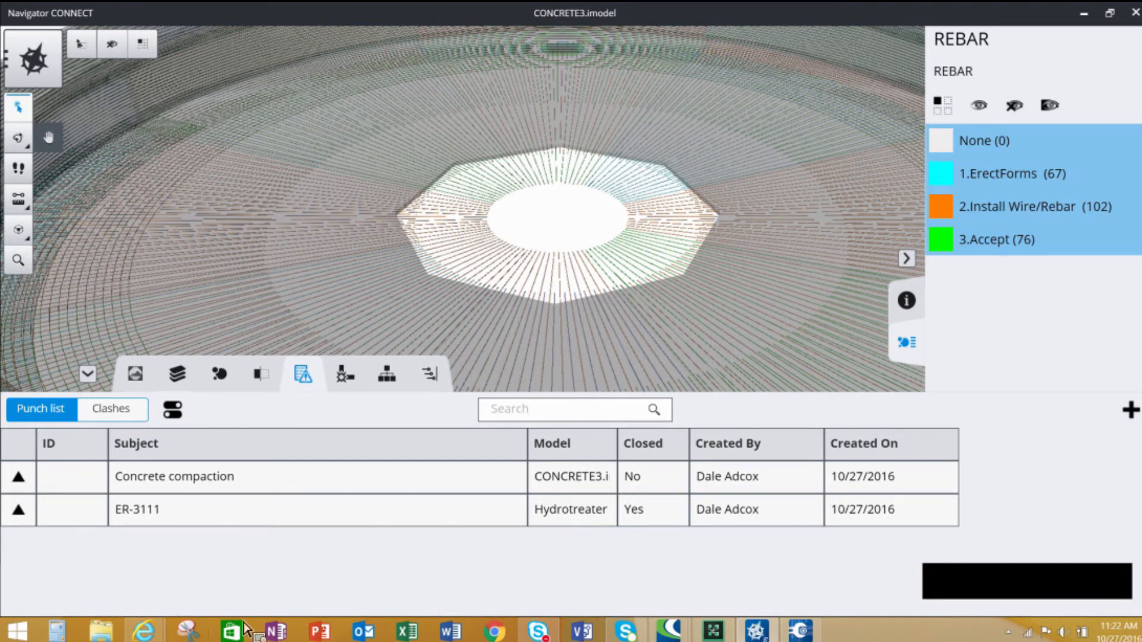
# - Switch to the work package server and reopen the Installation work packages list
pyautogui.moveTo(144, 630)
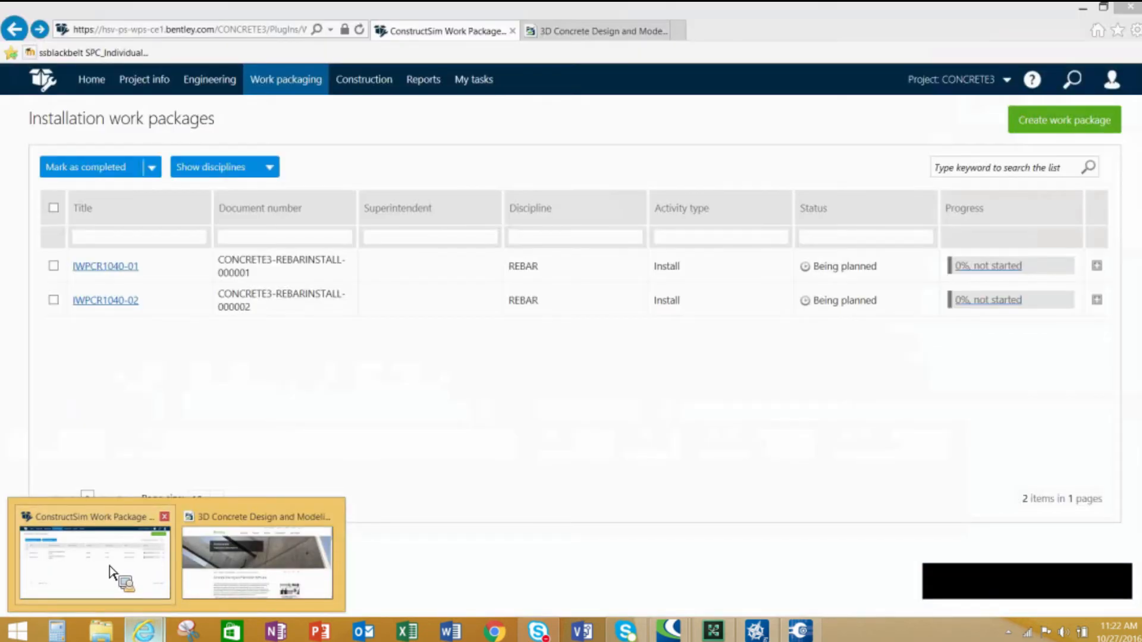
pyautogui.click(117, 573)
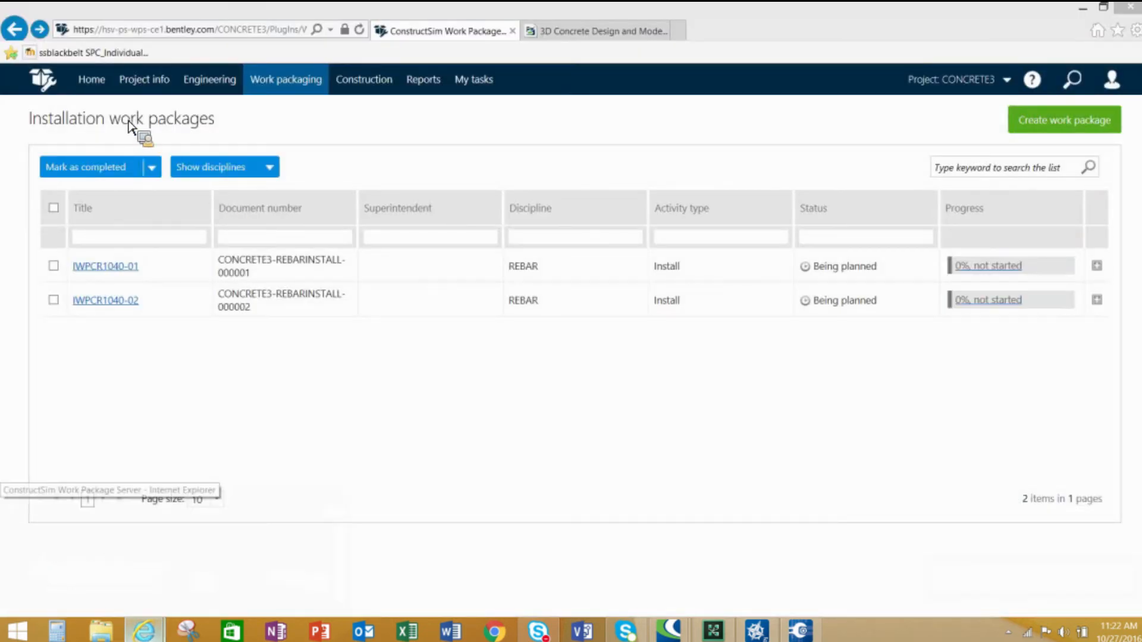
pyautogui.click(91, 80)
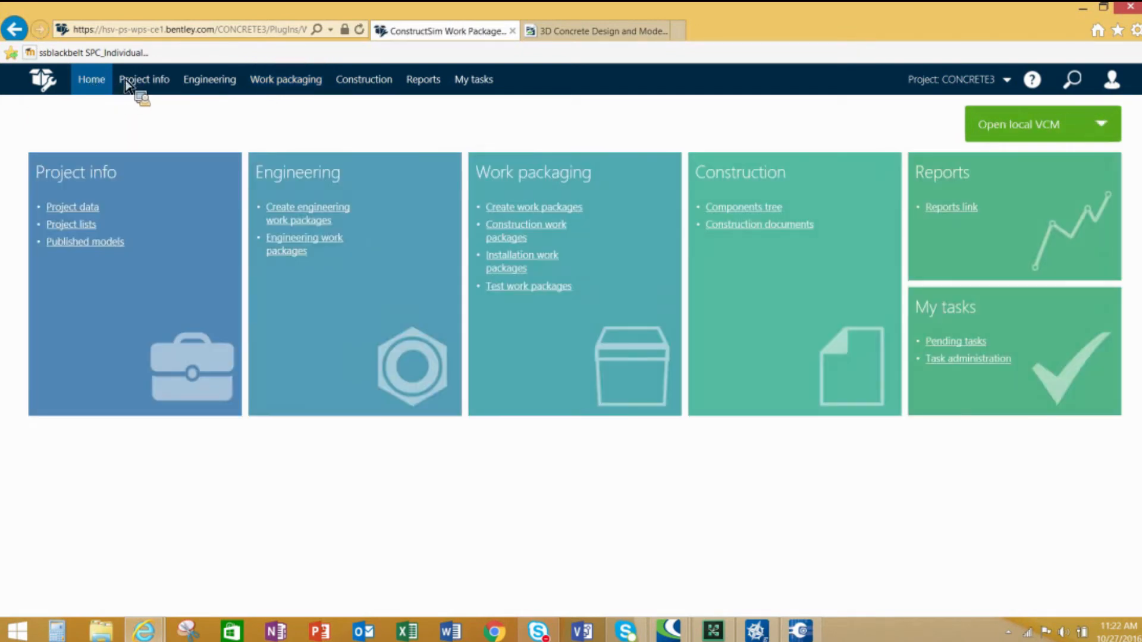
pyautogui.moveTo(144, 79)
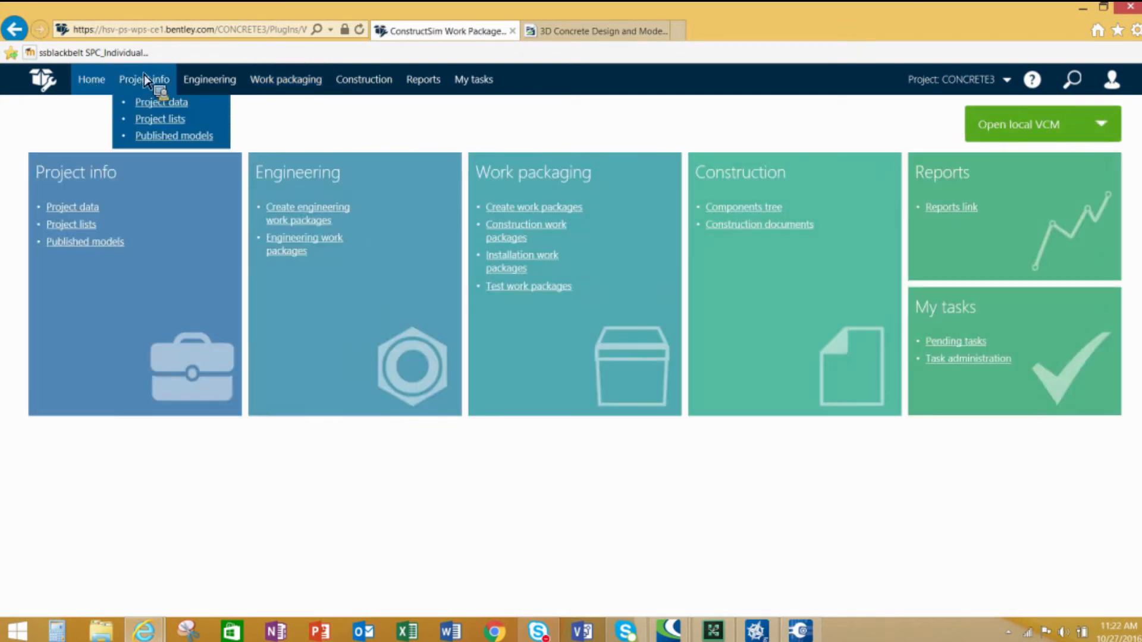
pyautogui.moveTo(287, 95)
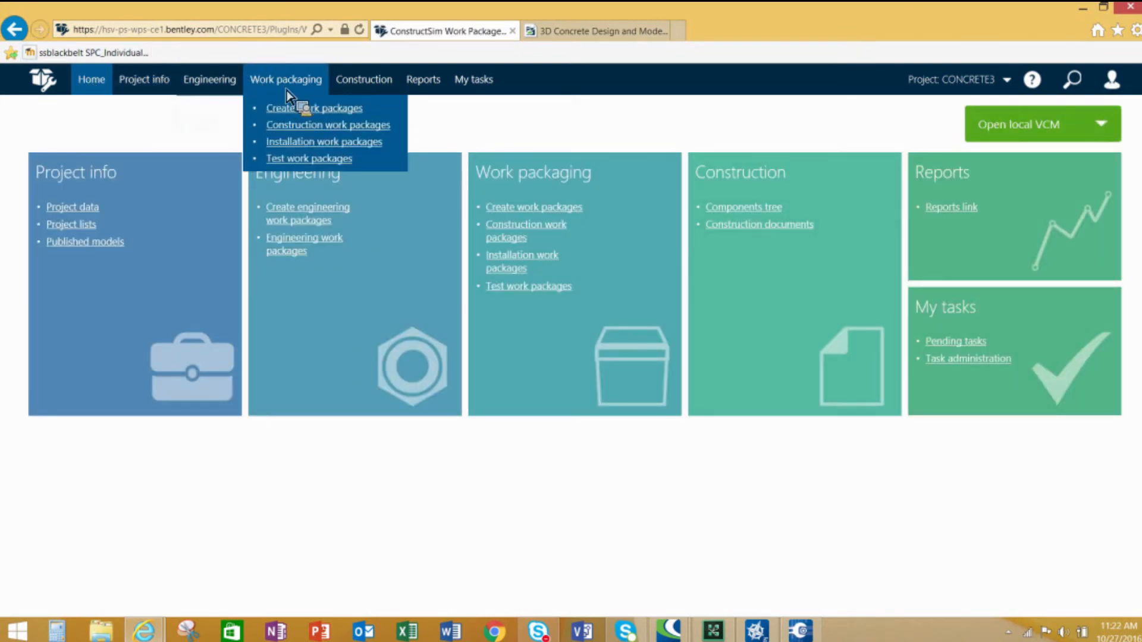
pyautogui.click(305, 144)
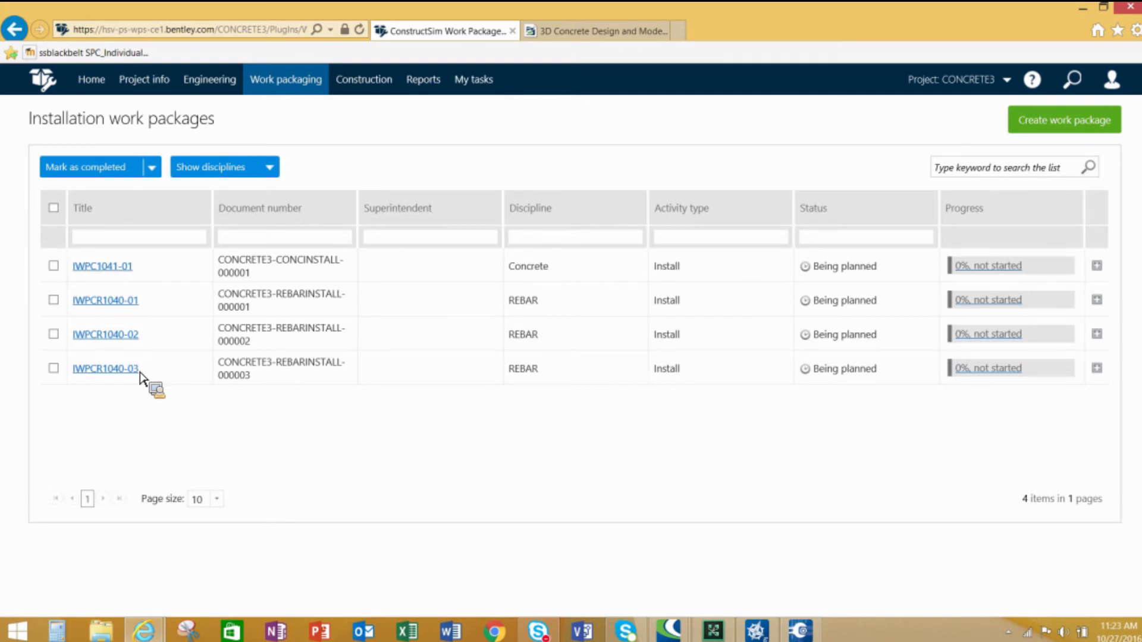
# - Back in ConstructSim Planner, display only rebar component 11337 from the Components tree
pyautogui.moveTo(343, 104)
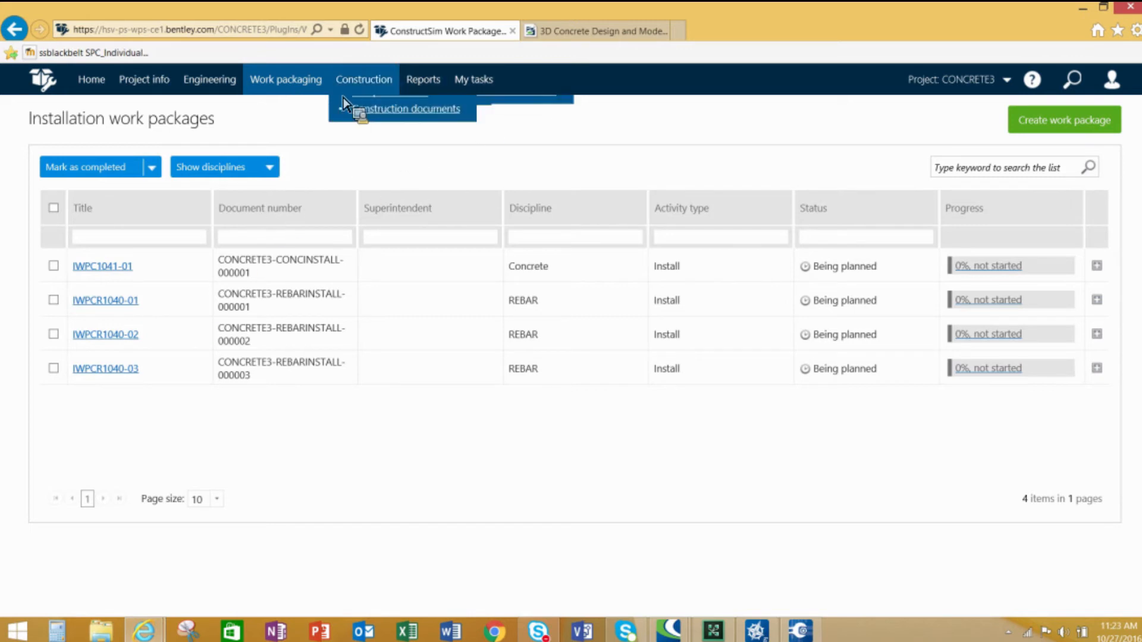
pyautogui.click(802, 632)
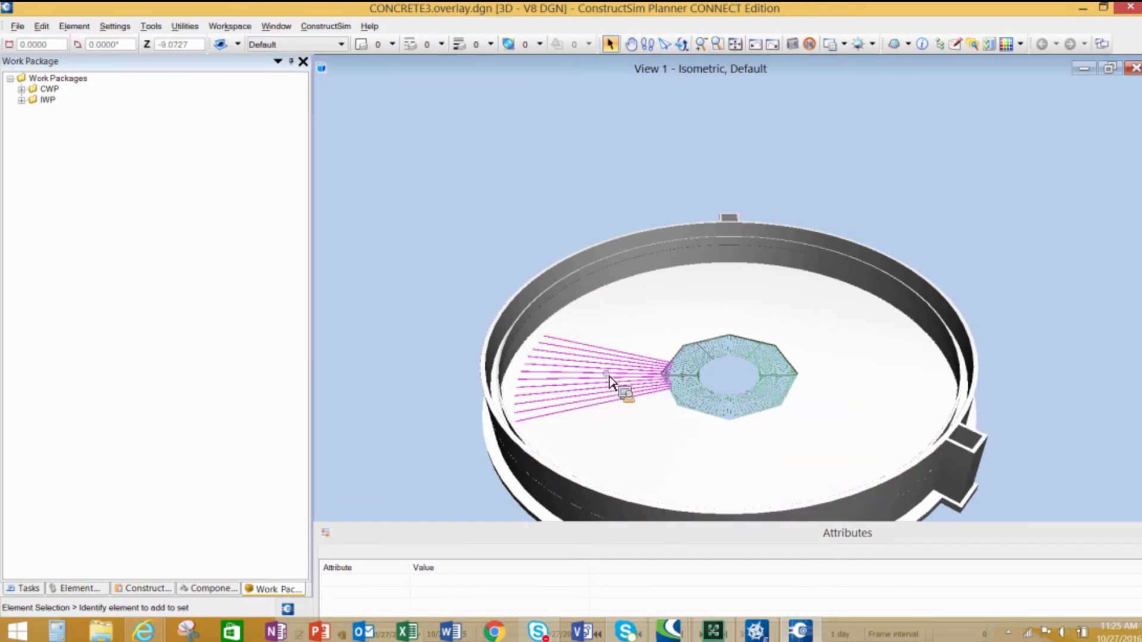
pyautogui.click(631, 43)
pyautogui.moveTo(802, 372); pyautogui.dragTo(718, 254)
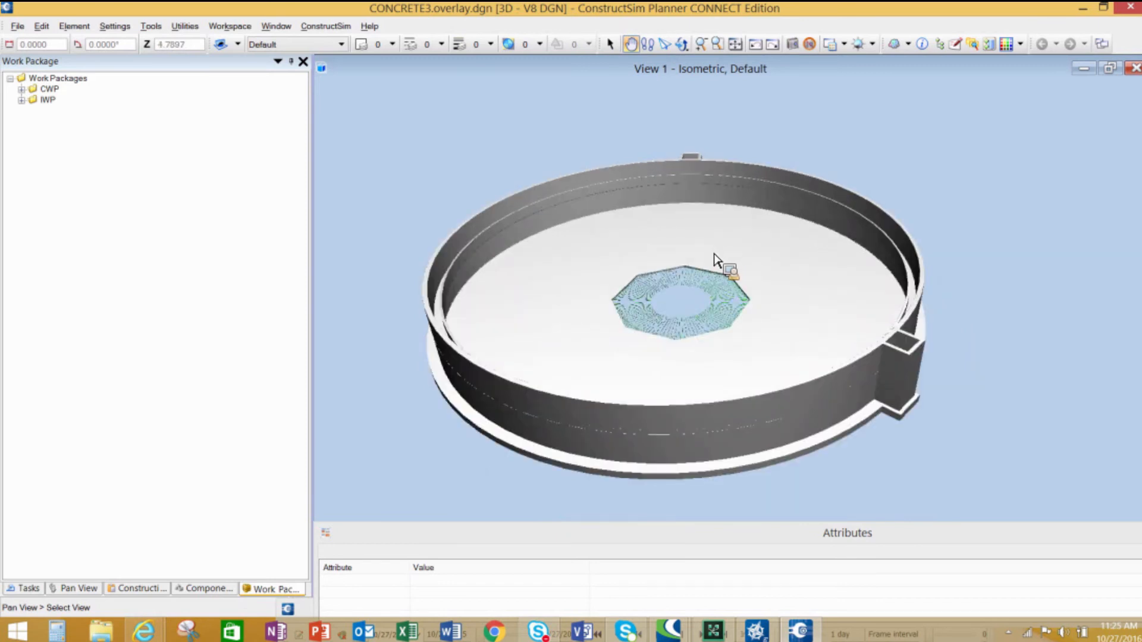
pyautogui.scroll(1, 716, 256)
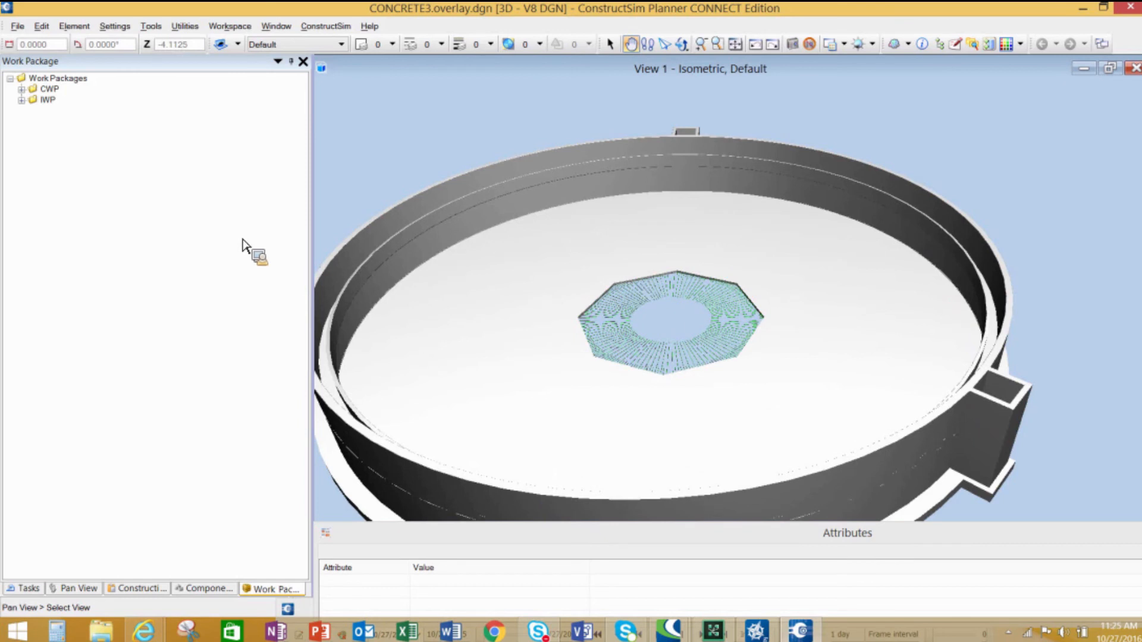
pyautogui.click(206, 588)
pyautogui.click(29, 107)
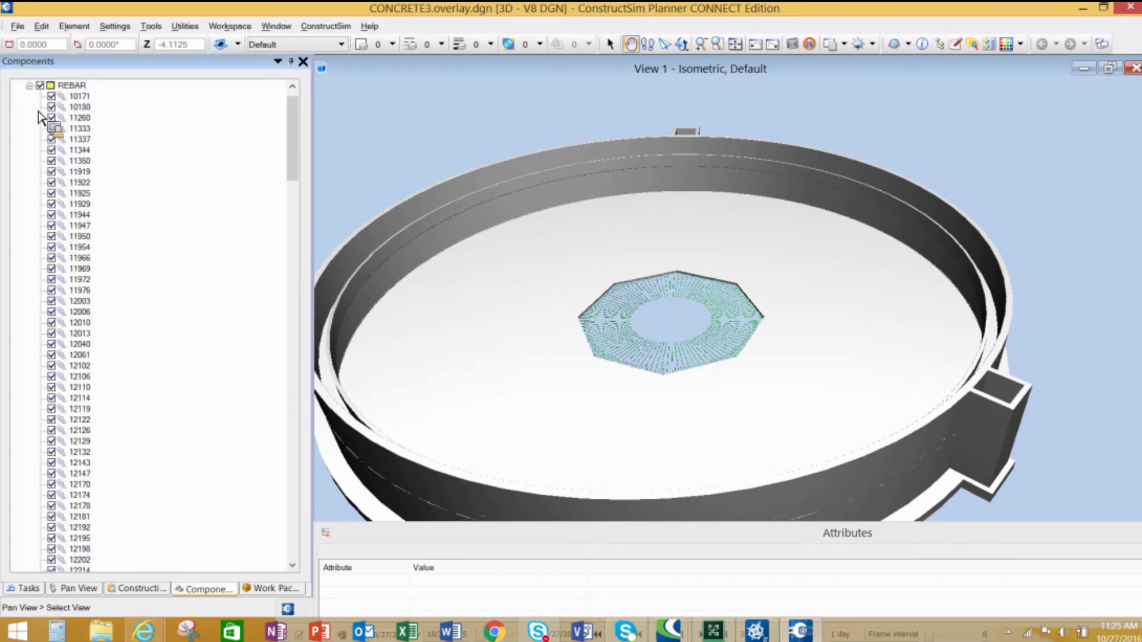
pyautogui.rightClick(83, 141)
pyautogui.click(140, 165)
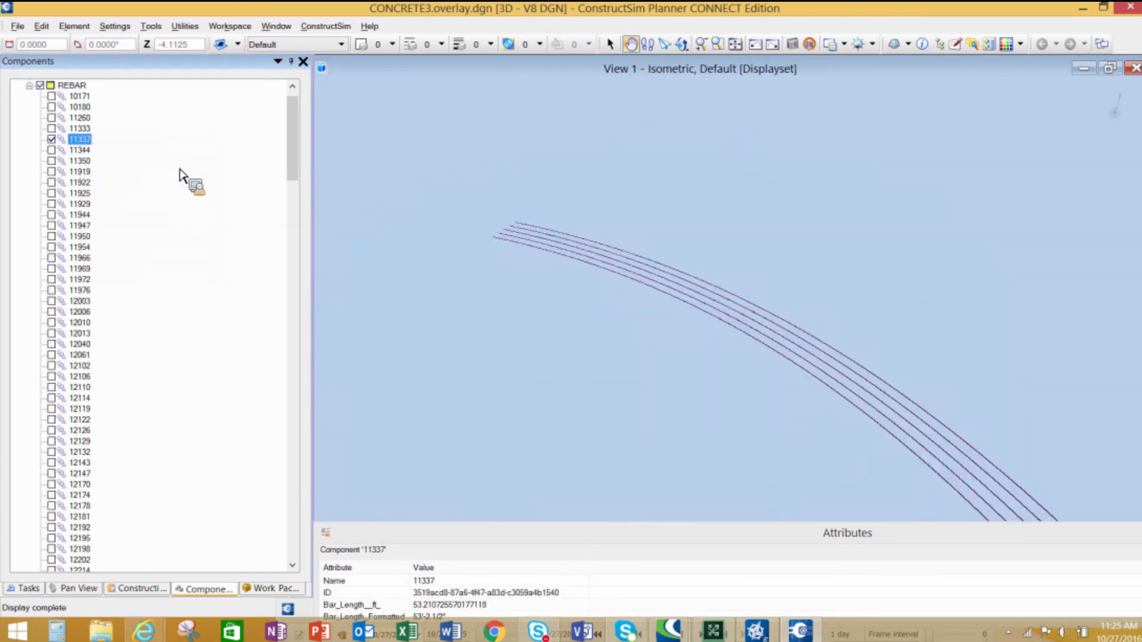
pyautogui.scroll(-1, 759, 345)
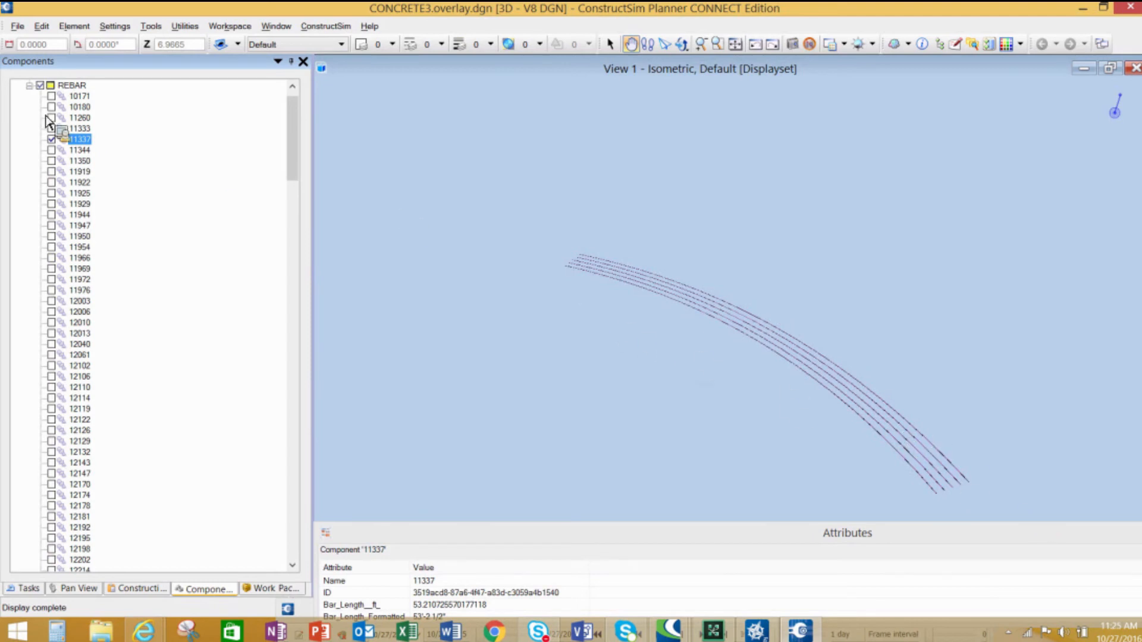
# - Display only concrete component 10162 from the Components tree, then collapse the tree
pyautogui.click(29, 86)
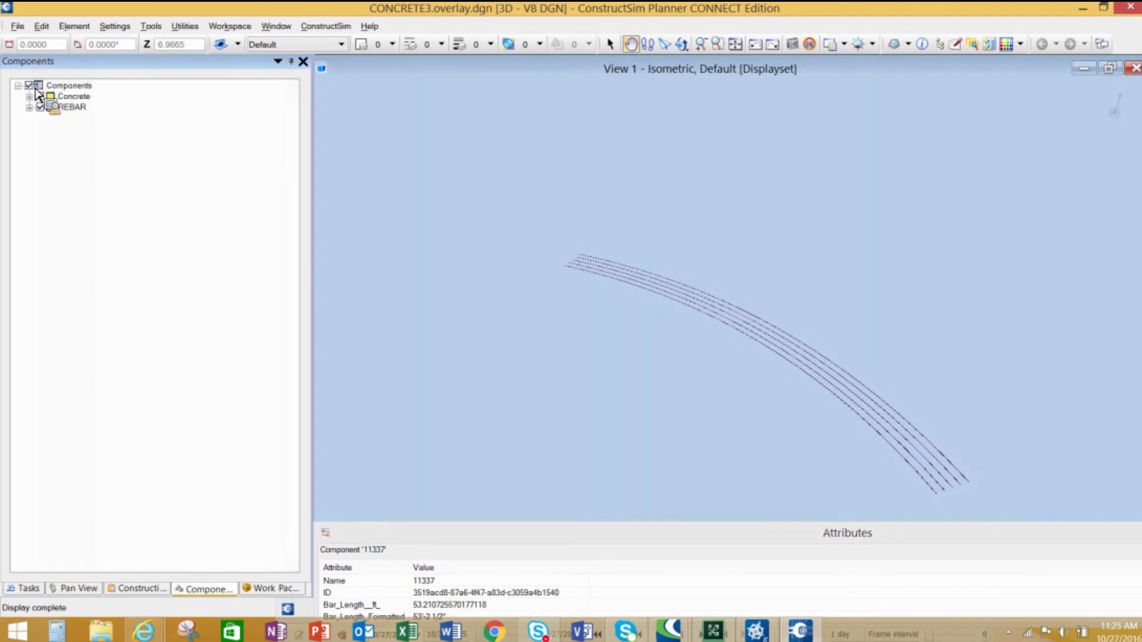
pyautogui.click(41, 97)
pyautogui.click(29, 97)
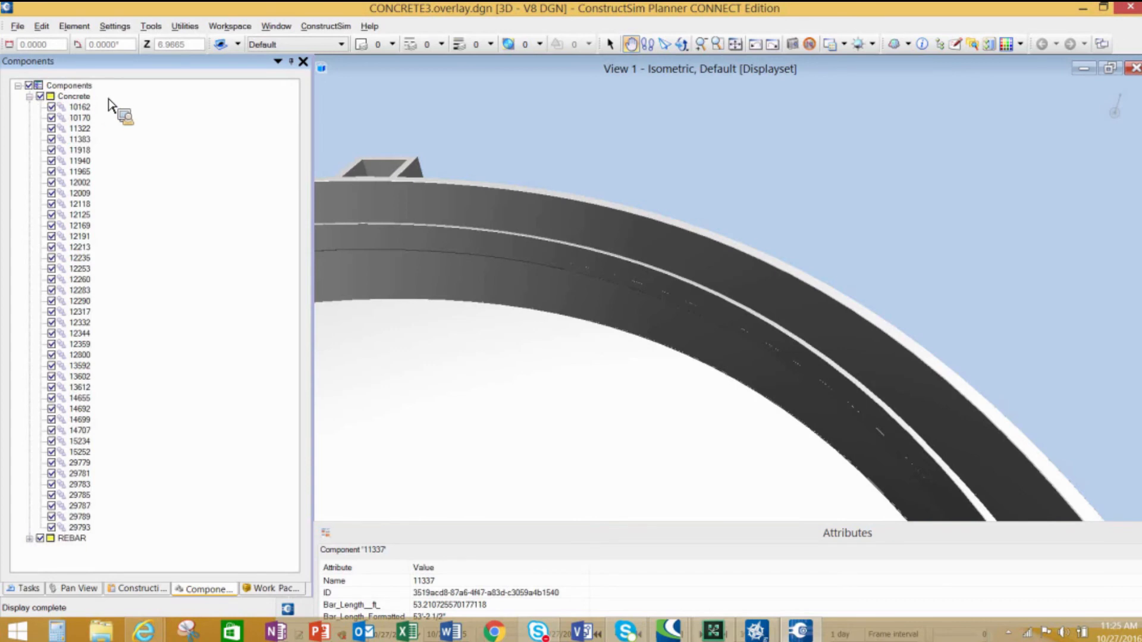
pyautogui.click(80, 107)
pyautogui.rightClick(84, 109)
pyautogui.click(113, 131)
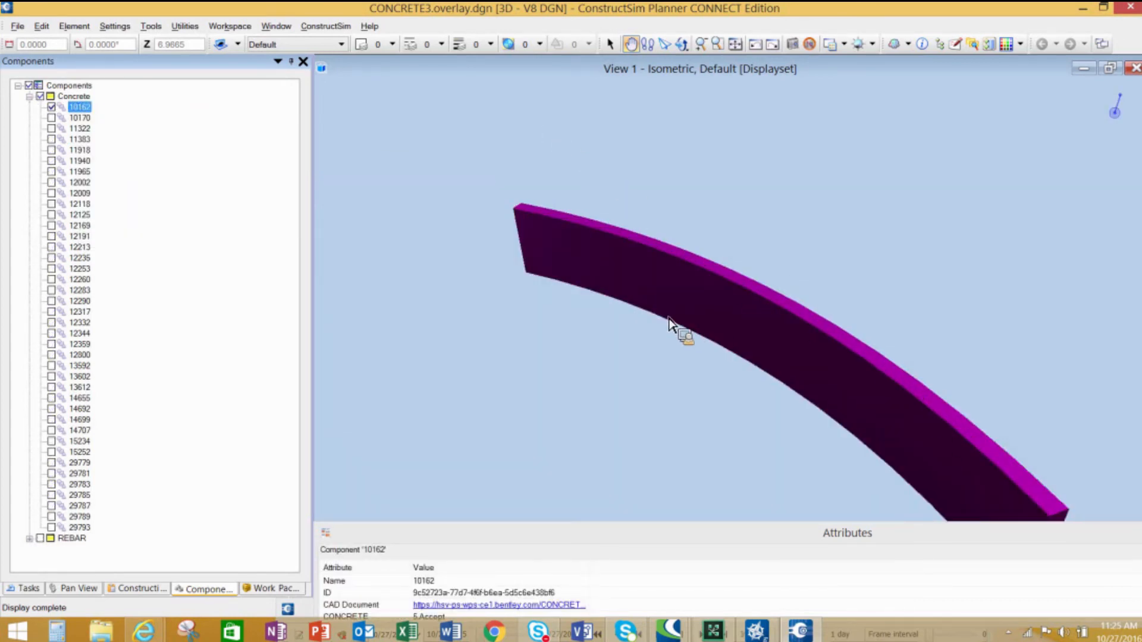
pyautogui.click(30, 97)
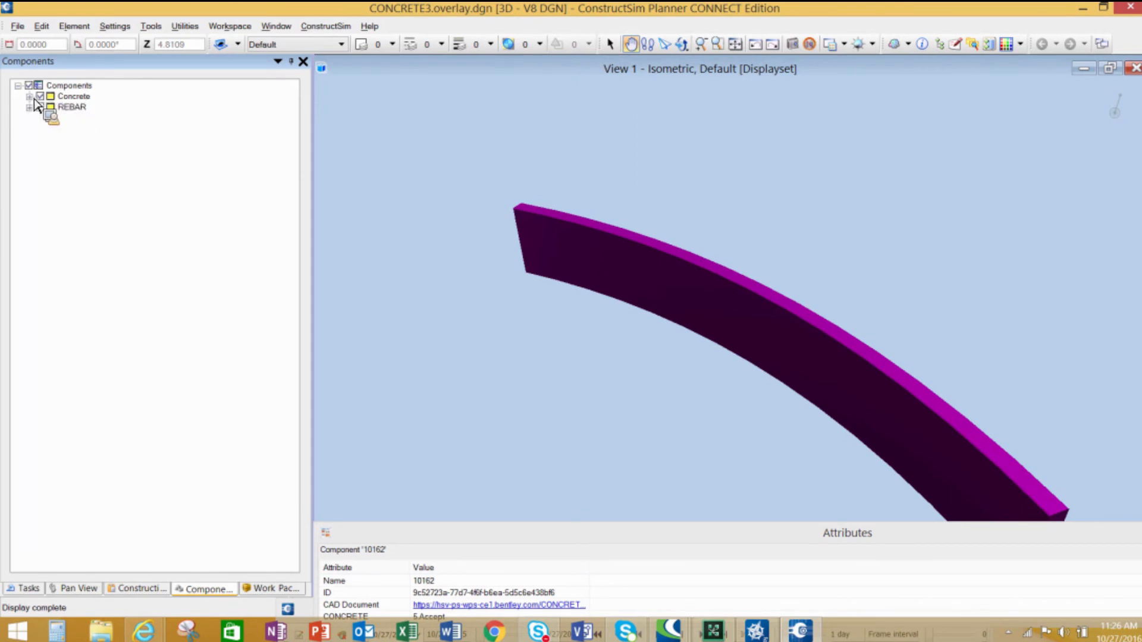
pyautogui.click(19, 85)
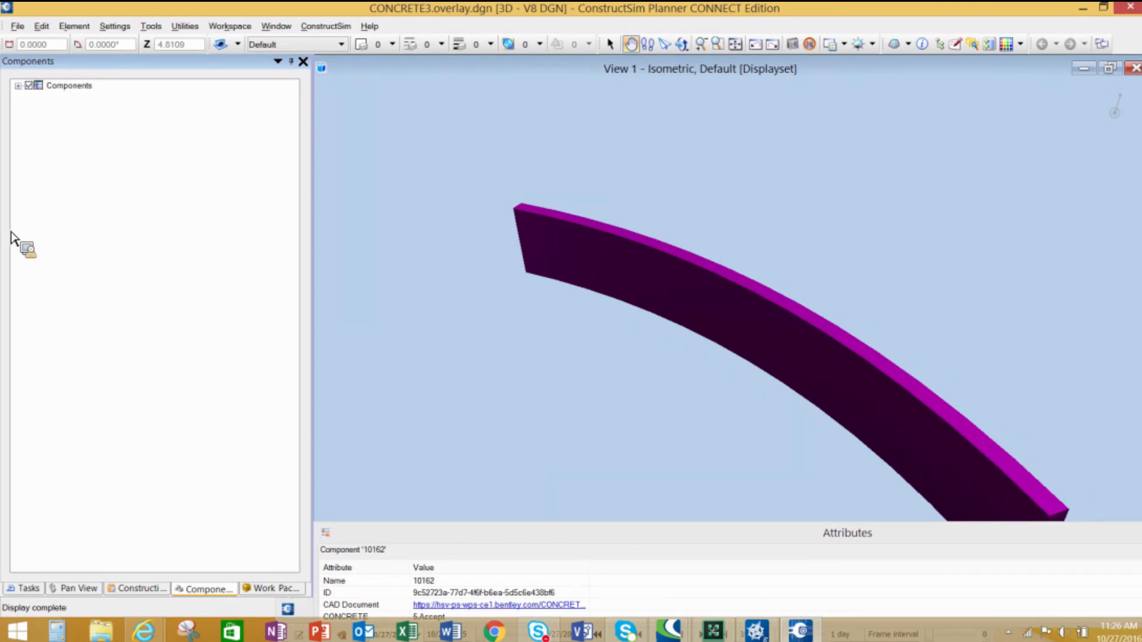
# - Return to the work package server's home page
pyautogui.moveTo(144, 631)
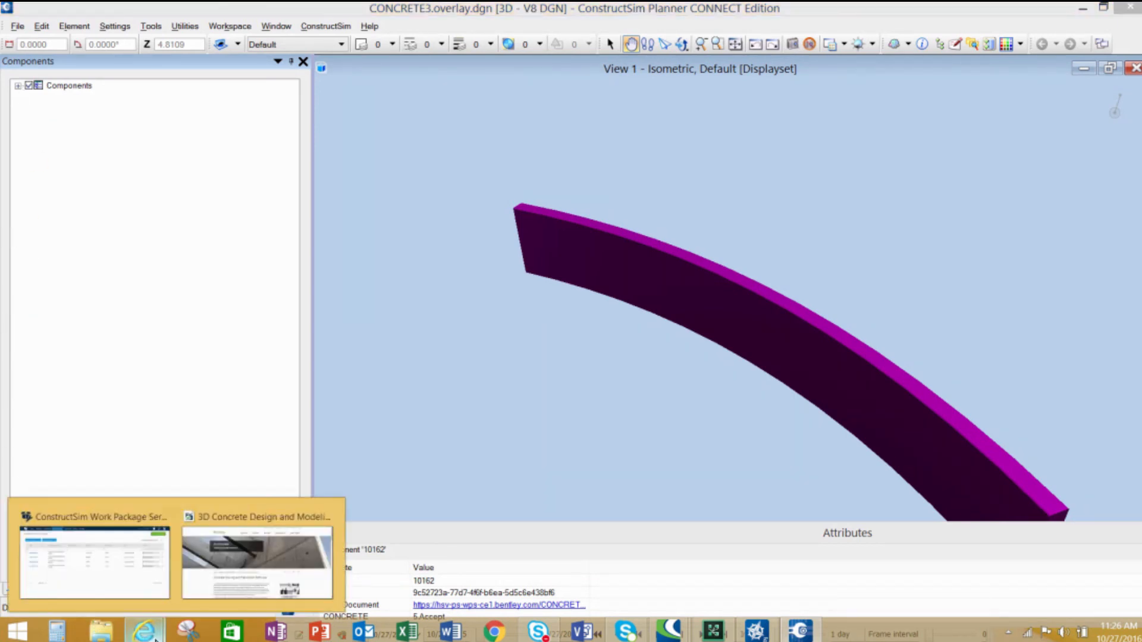
pyautogui.click(133, 548)
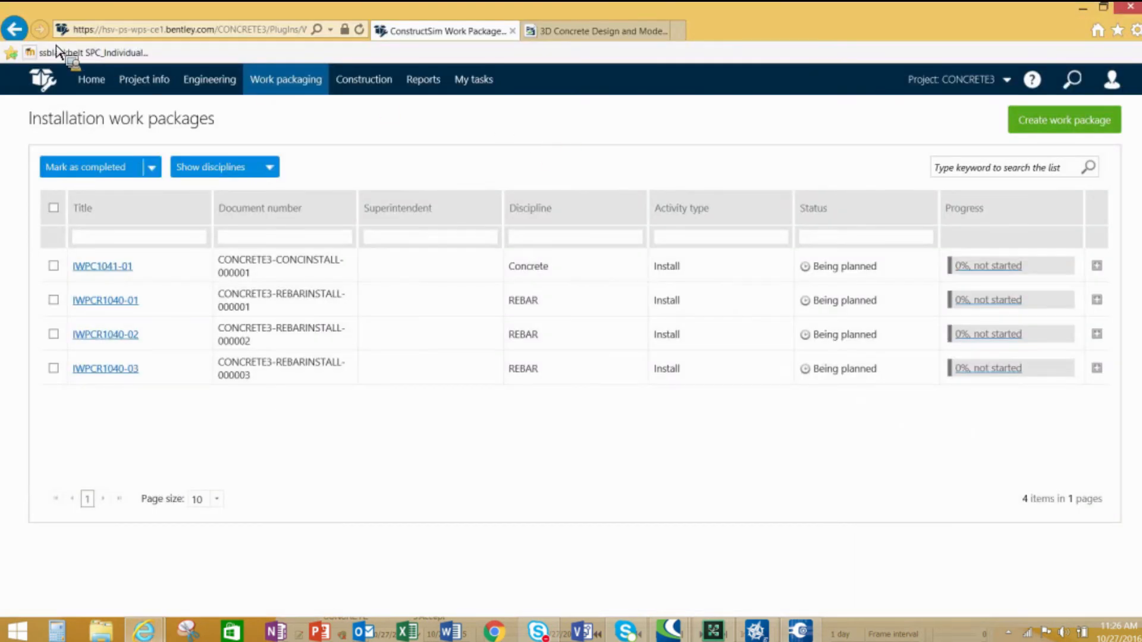
pyautogui.click(111, 88)
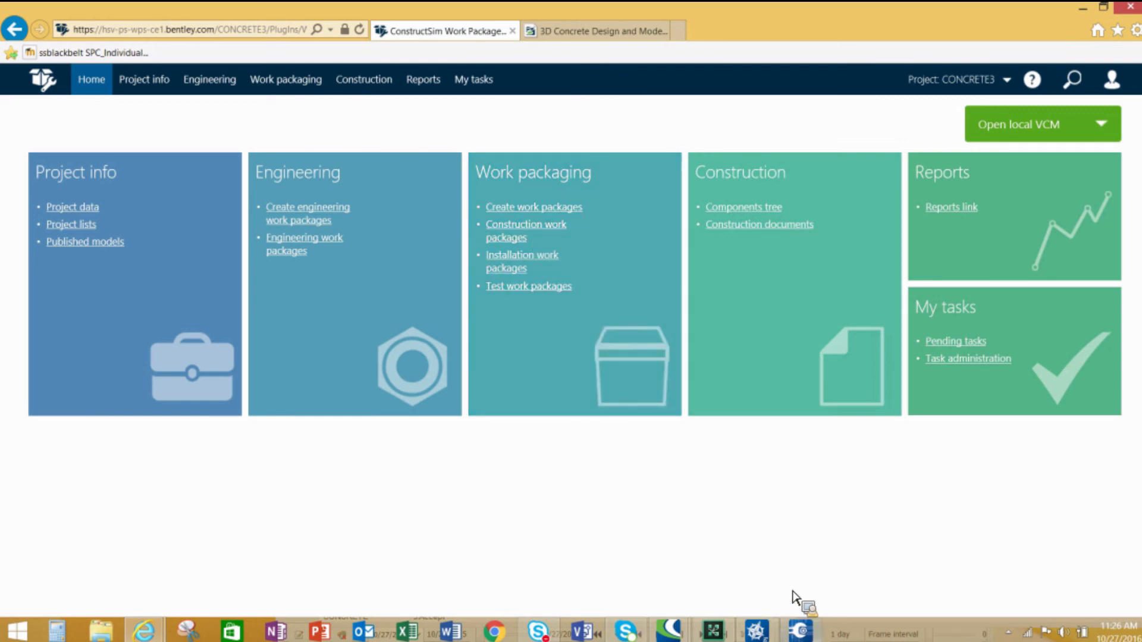
# - In ConstructSim Planner, open the Work Packages tree and focus the view on installation work package IWPC1041-01
pyautogui.click(800, 631)
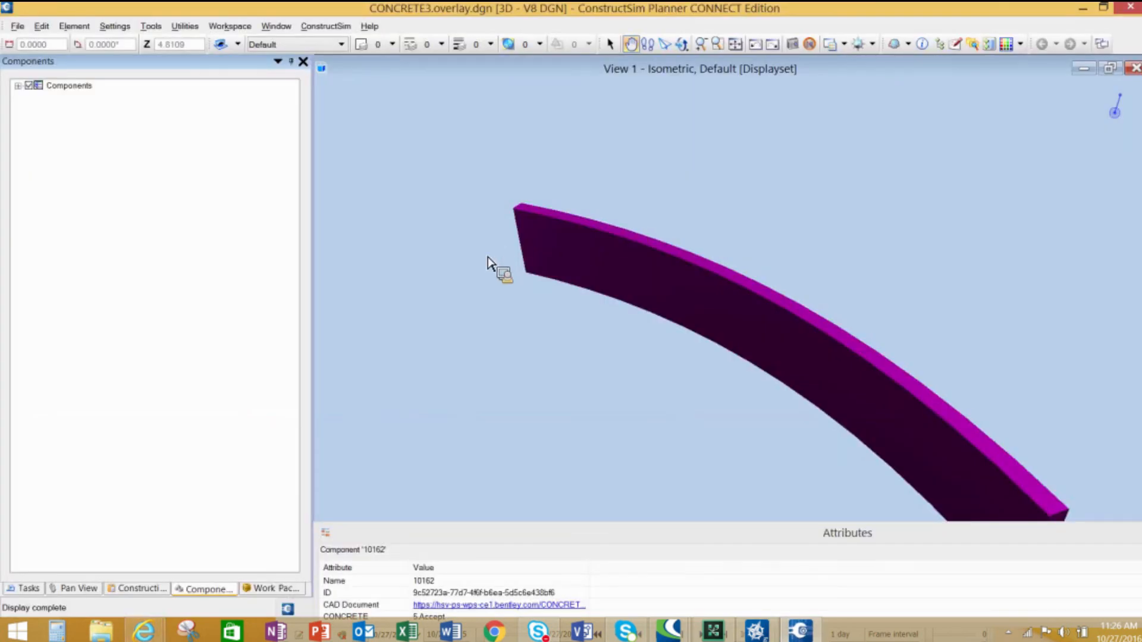
pyautogui.click(273, 589)
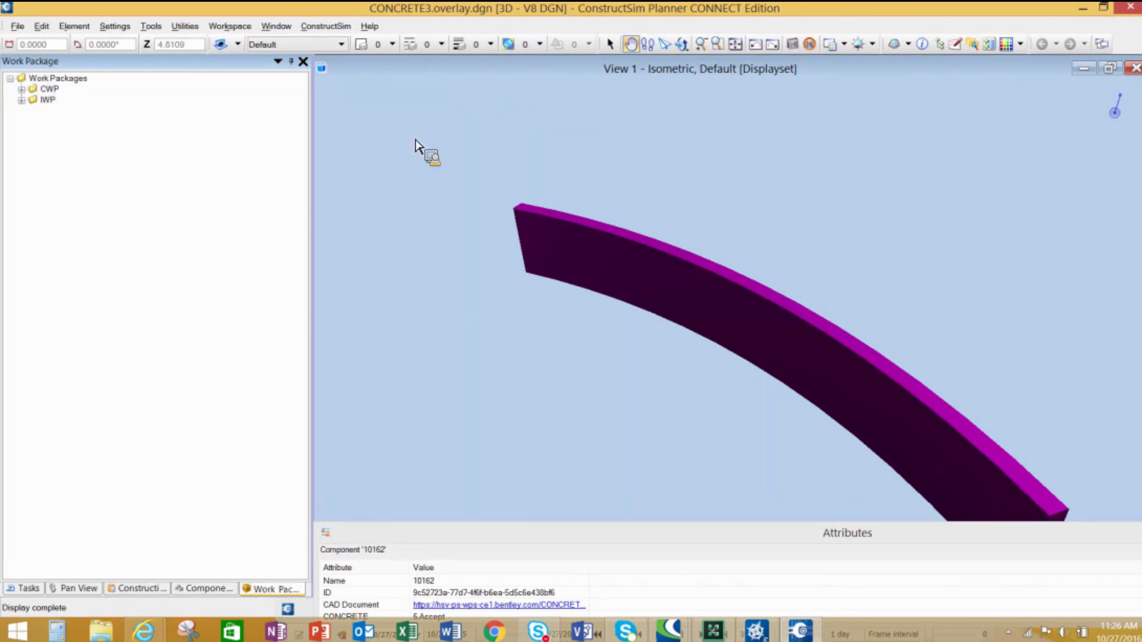
pyautogui.click(23, 102)
pyautogui.rightClick(66, 111)
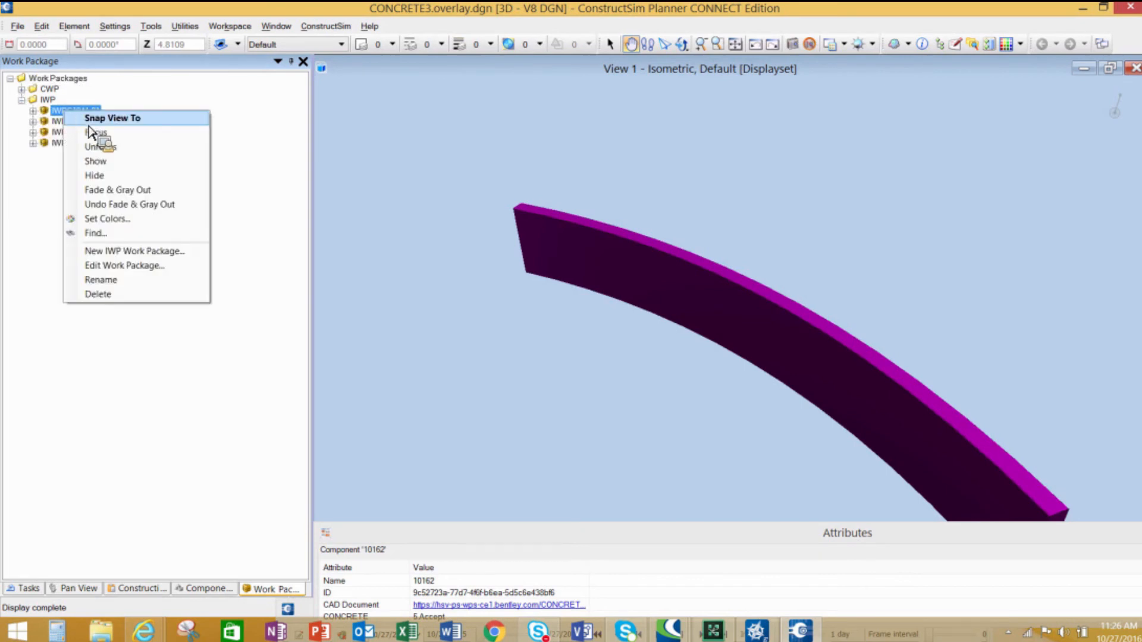
pyautogui.click(100, 133)
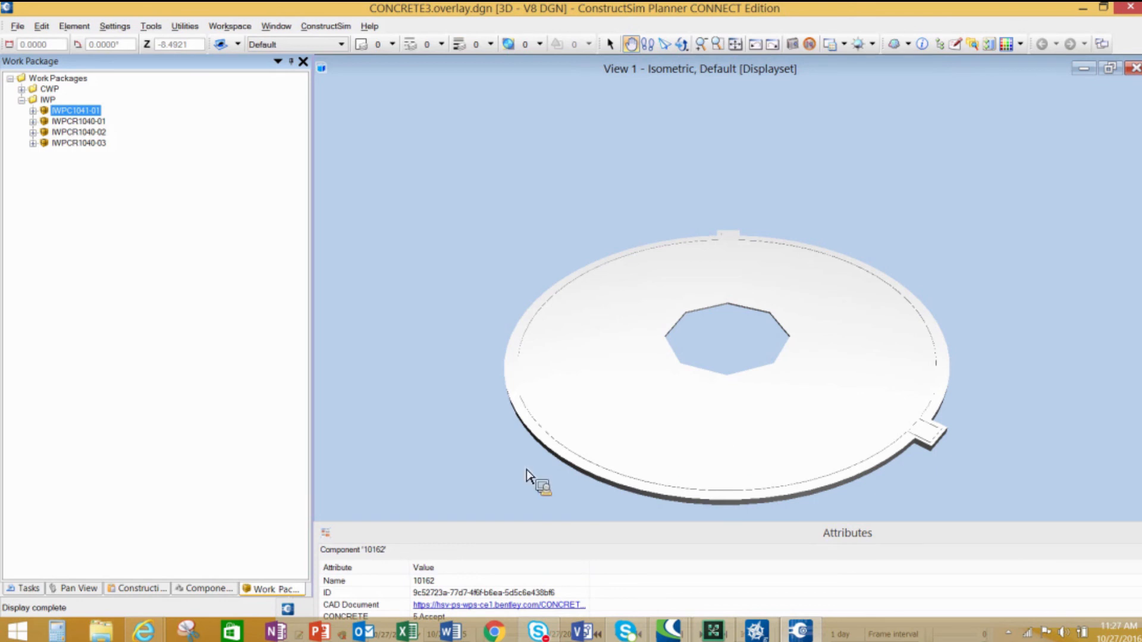
# - Switch to Navigator, show the data visualizations for REBAR and CONCRETE, and open the file Open page
pyautogui.click(756, 631)
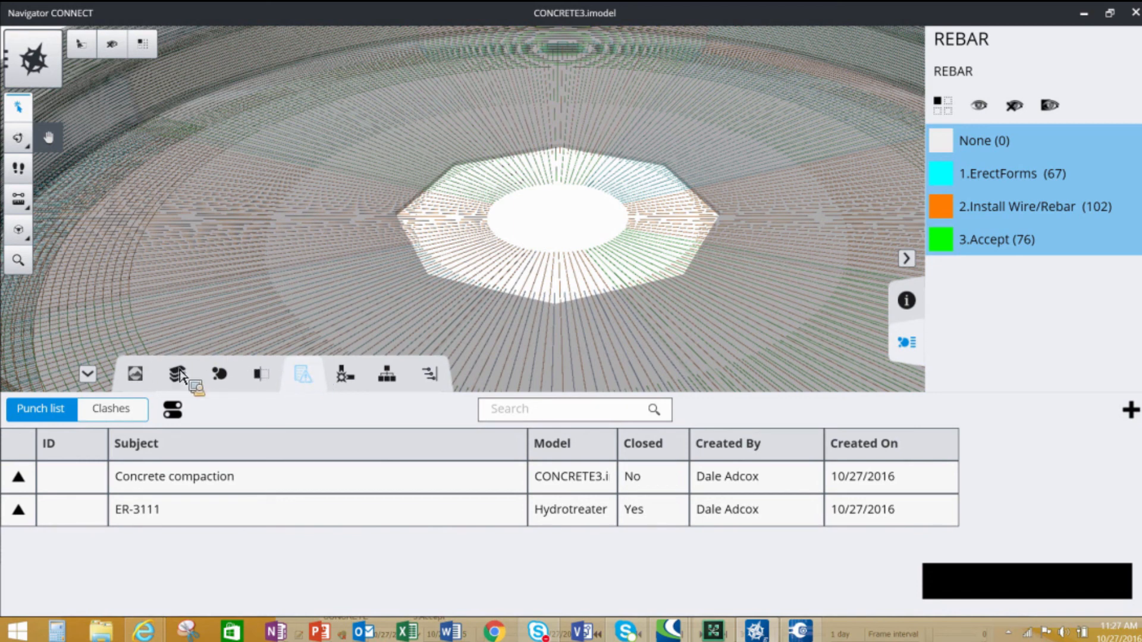
pyautogui.click(225, 375)
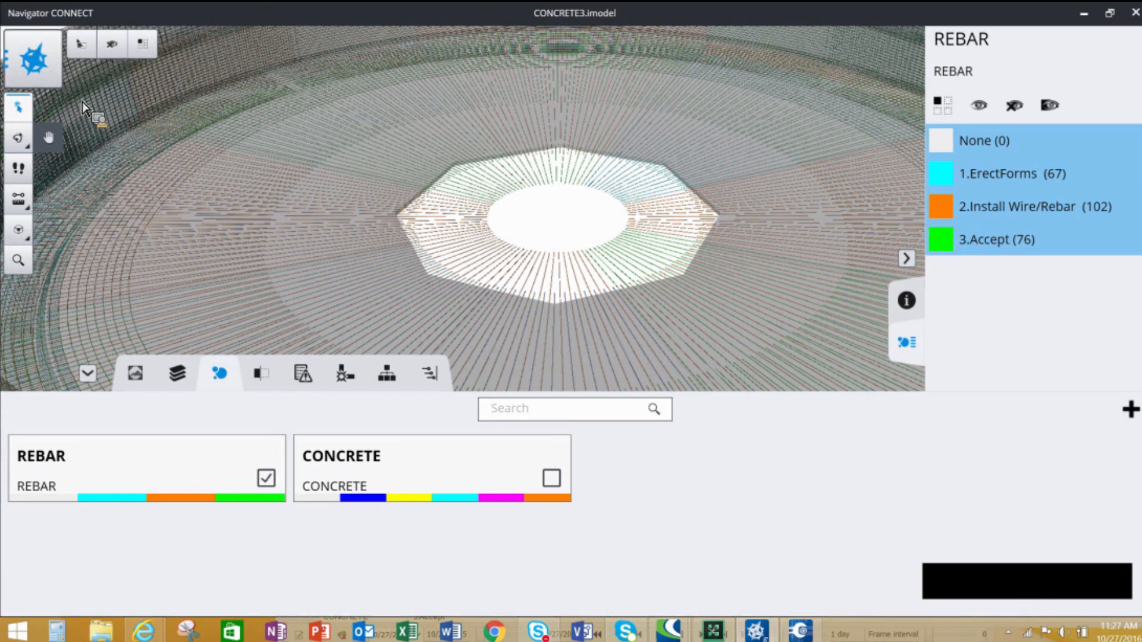
pyautogui.click(47, 59)
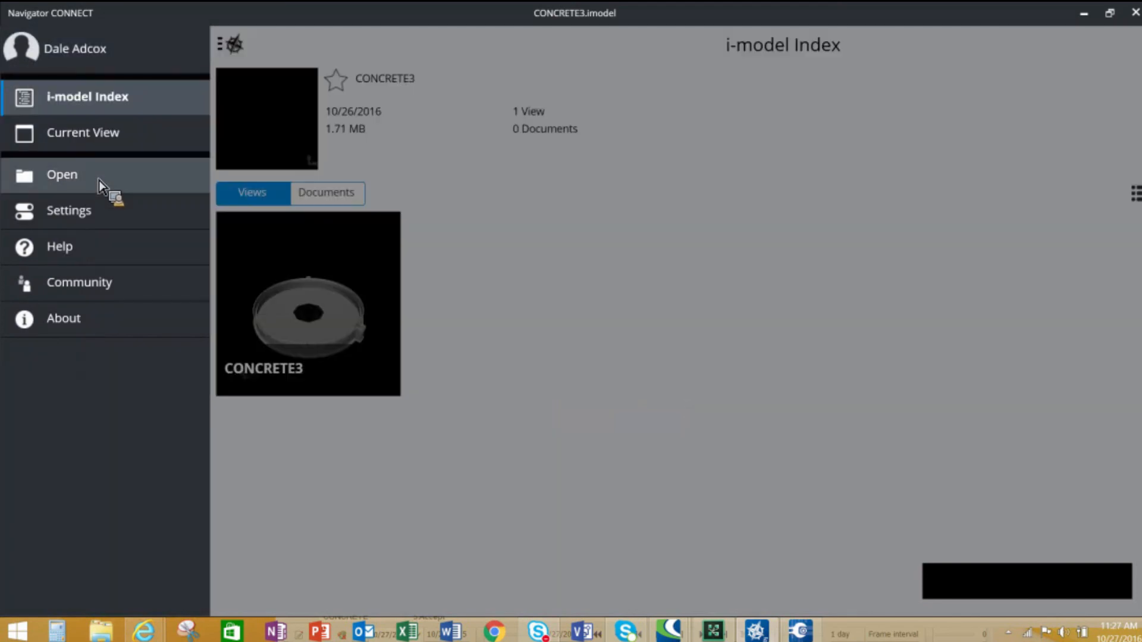
pyautogui.click(101, 177)
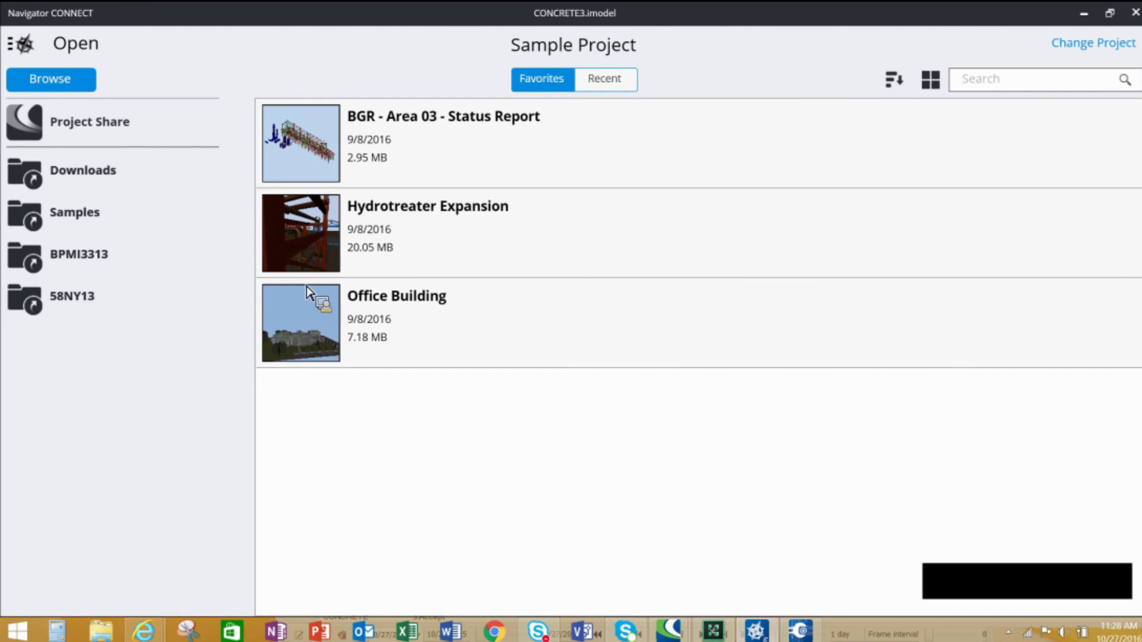
# - Minimize Navigator and ConstructSim Planner to return to the work package server's home page
pyautogui.moveTo(722, 635)
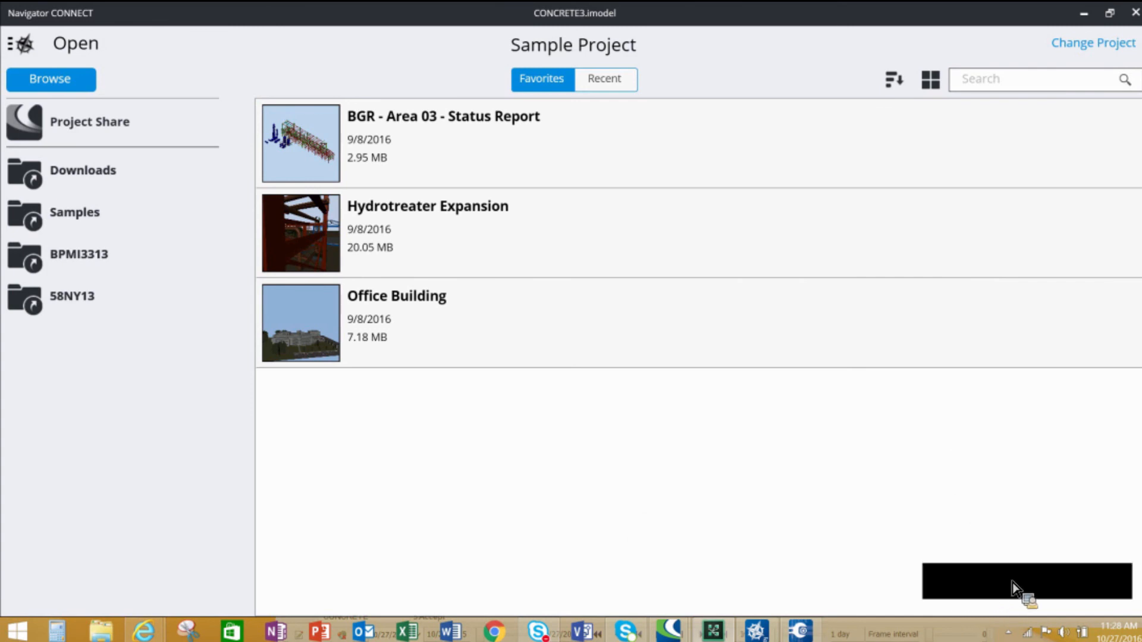
pyautogui.click(1085, 14)
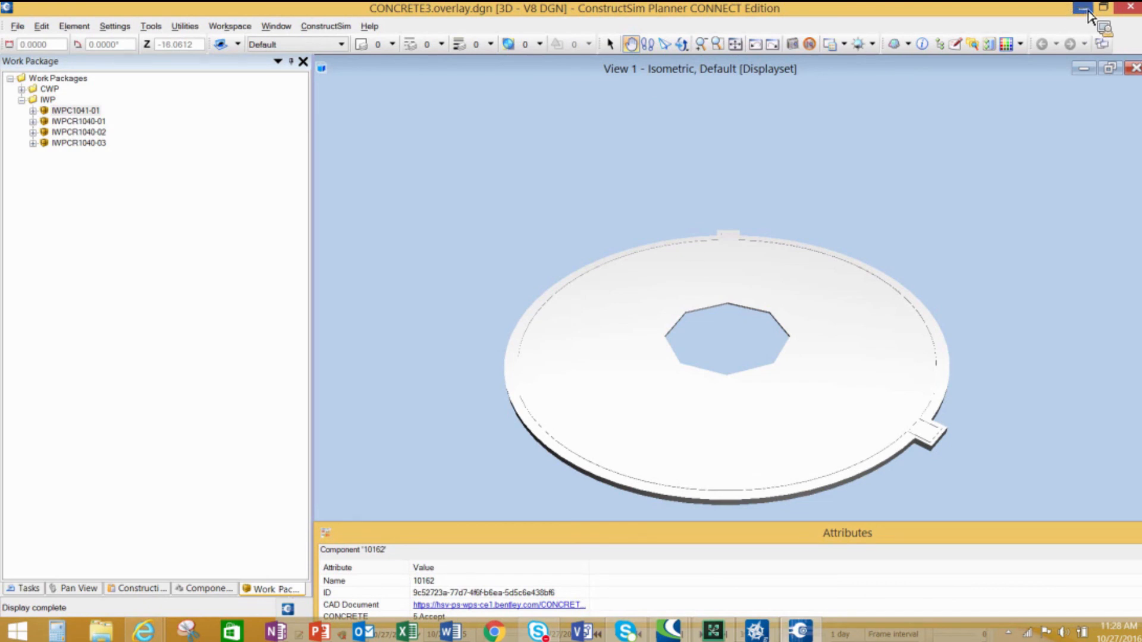
pyautogui.click(1085, 9)
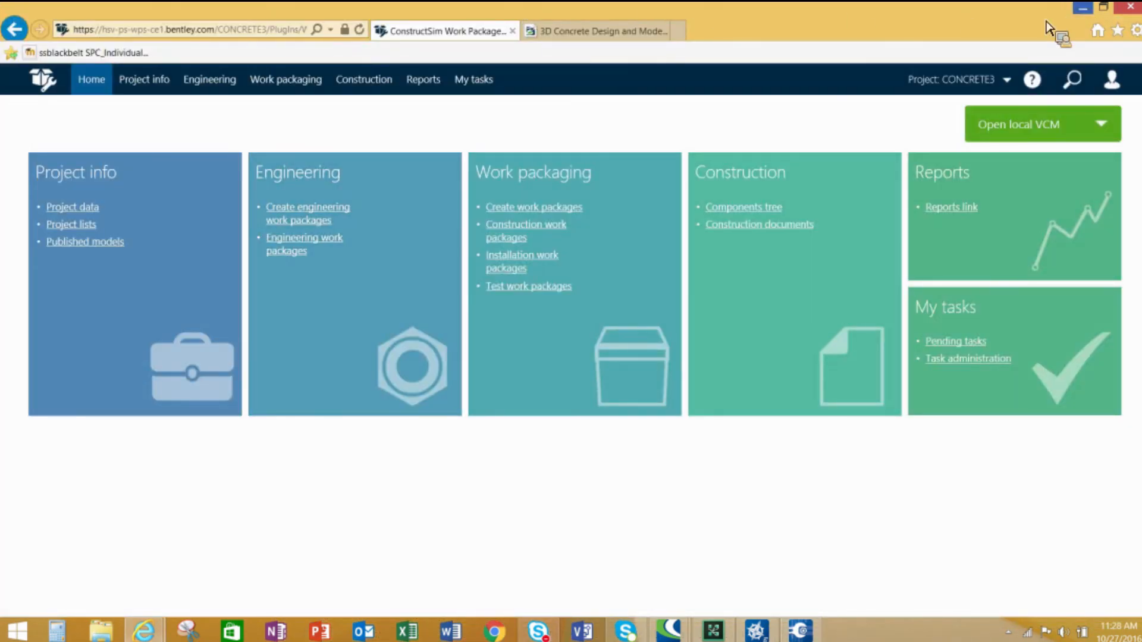